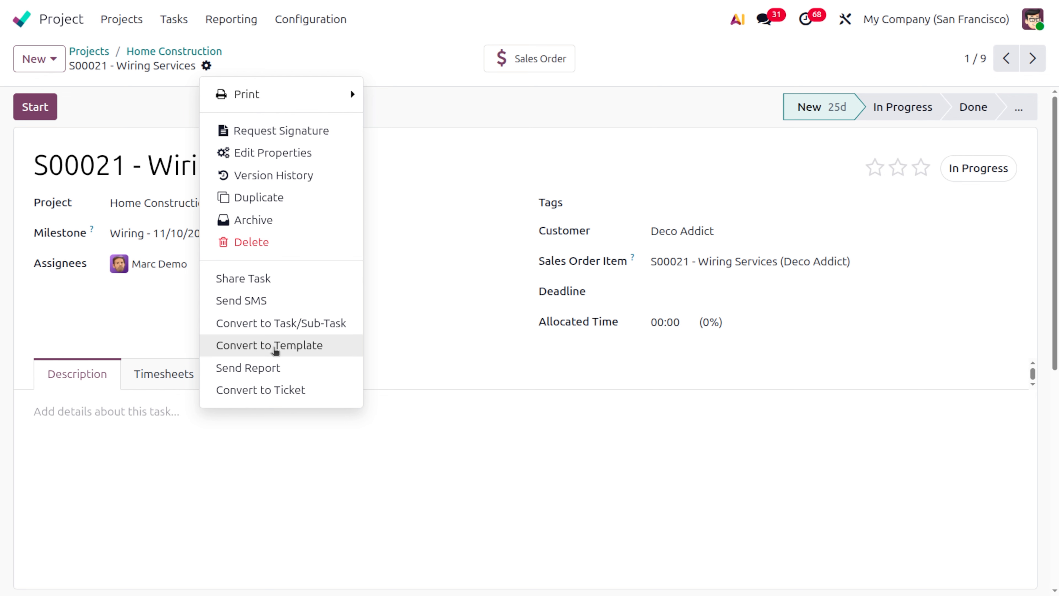
- Convert the S00021 - Wiring Services task to a template and return to the projects overview
{"action": "left_click", "coordinate": [276, 347]}
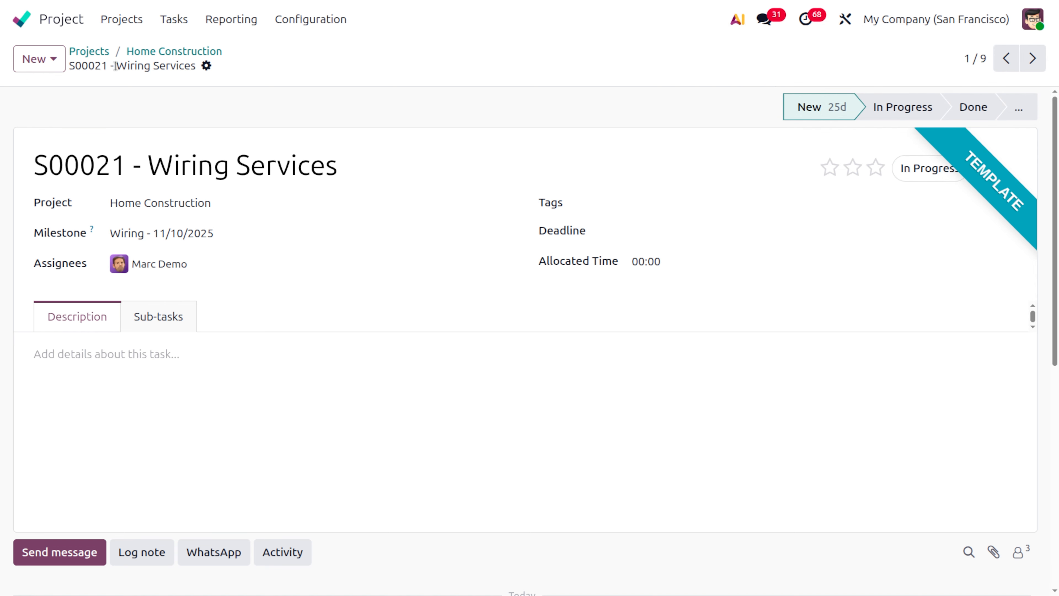
{"action": "left_click", "coordinate": [90, 52]}
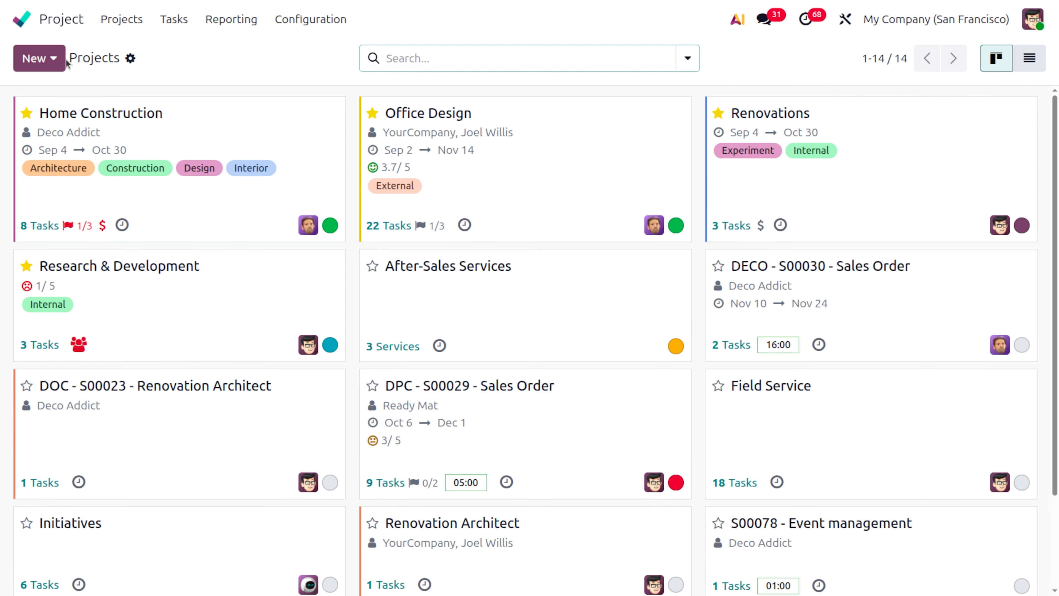
- Open the AGR - S00028 - Sales Order project template to view its settings and return to the projects overview
{"action": "left_click", "coordinate": [55, 60]}
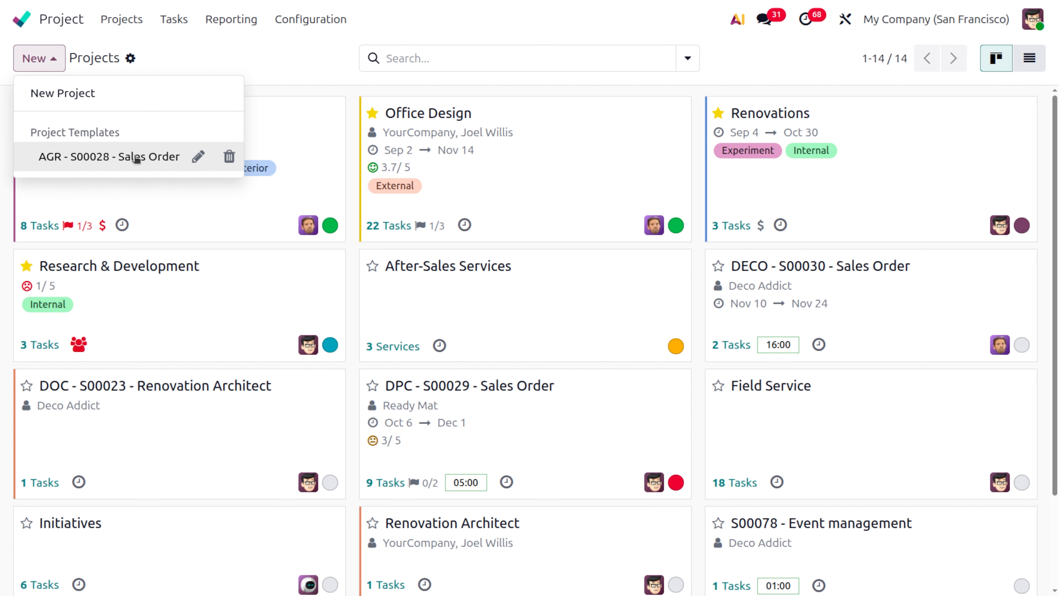
{"action": "left_click", "coordinate": [199, 161]}
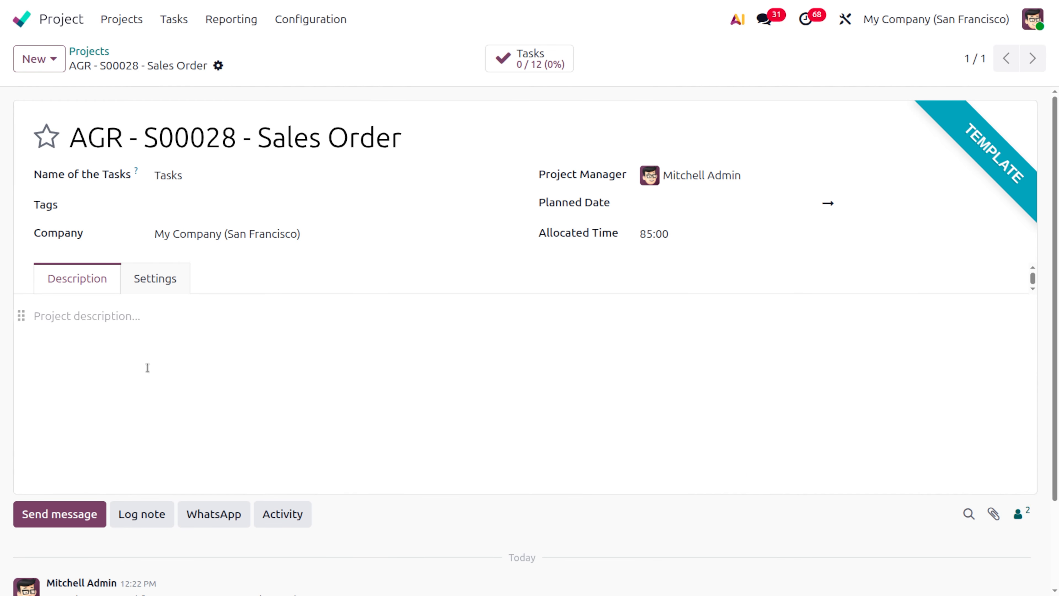
{"action": "left_click", "coordinate": [85, 51]}
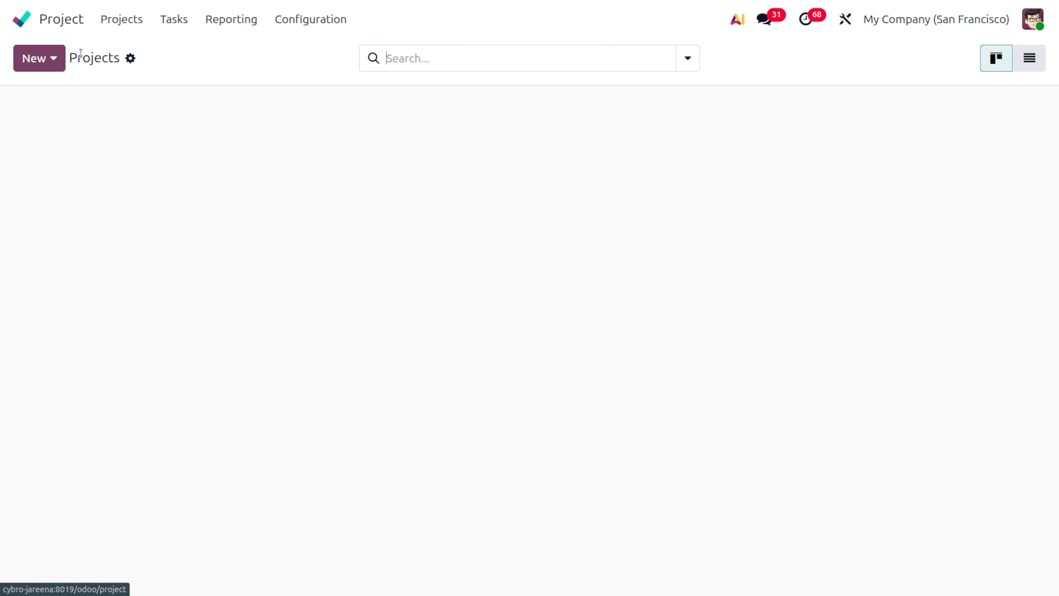
- Start a new project from the AGR - S00028 - Sales Order template and name it "office party"
{"action": "left_click", "coordinate": [57, 67]}
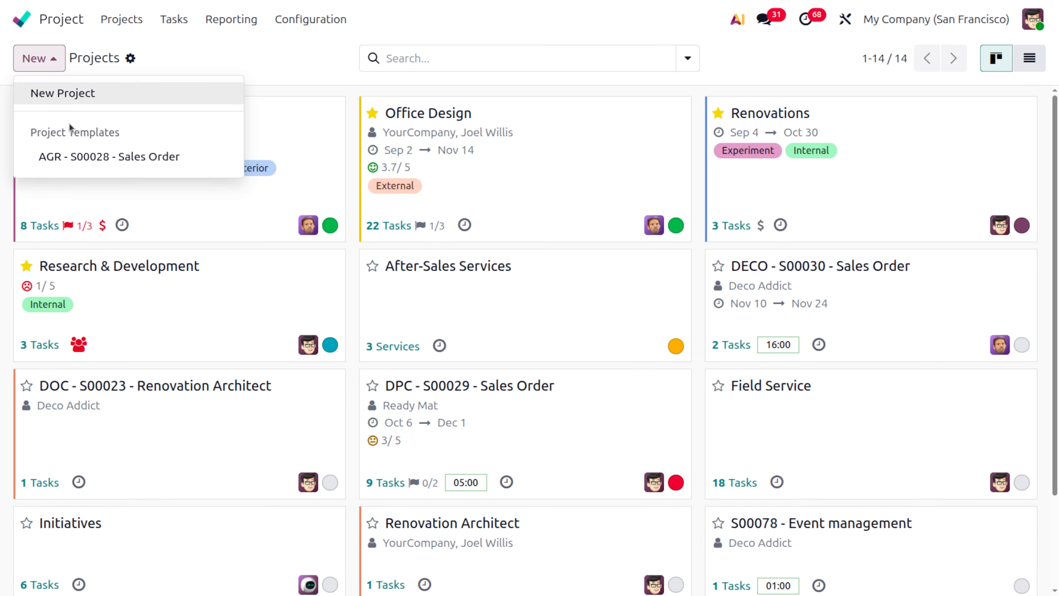
{"action": "left_click", "coordinate": [85, 153]}
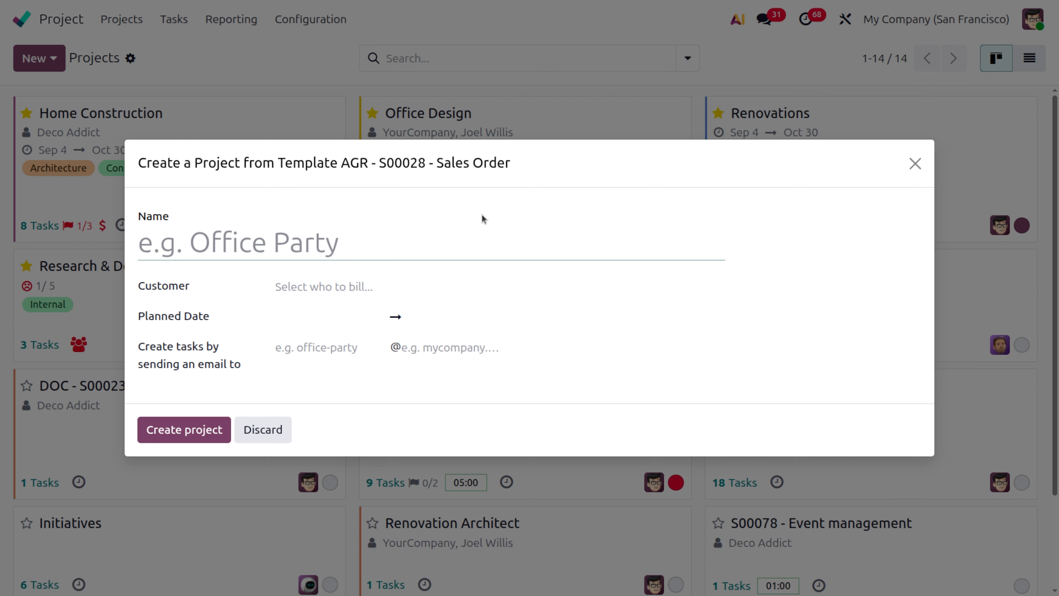
{"action": "left_click", "coordinate": [221, 268]}
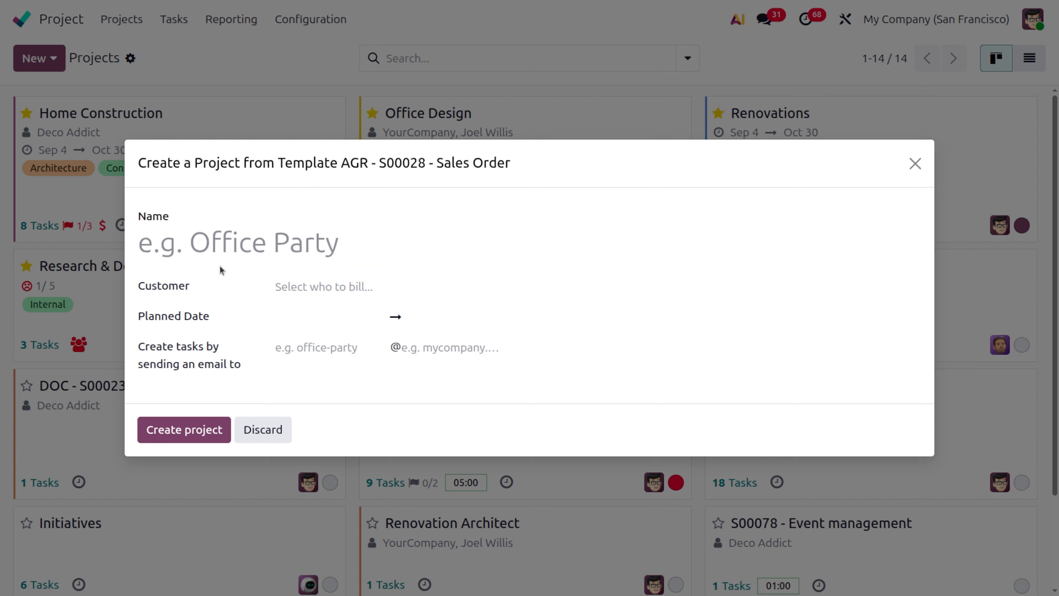
{"action": "left_click", "coordinate": [214, 242]}
{"action": "type", "text": "O"}
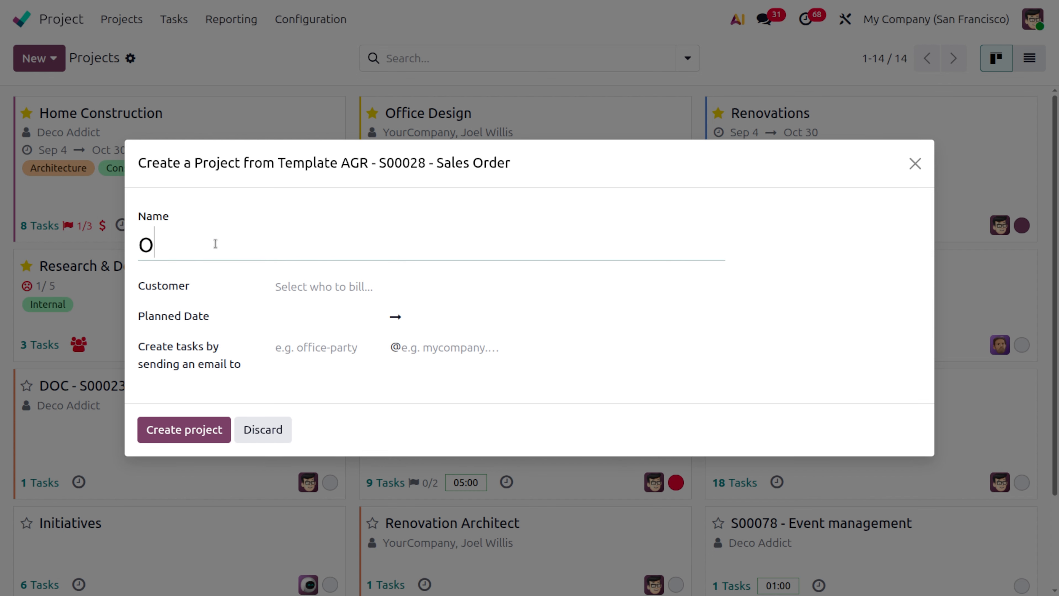
{"action": "type", "text": "ffice party"}
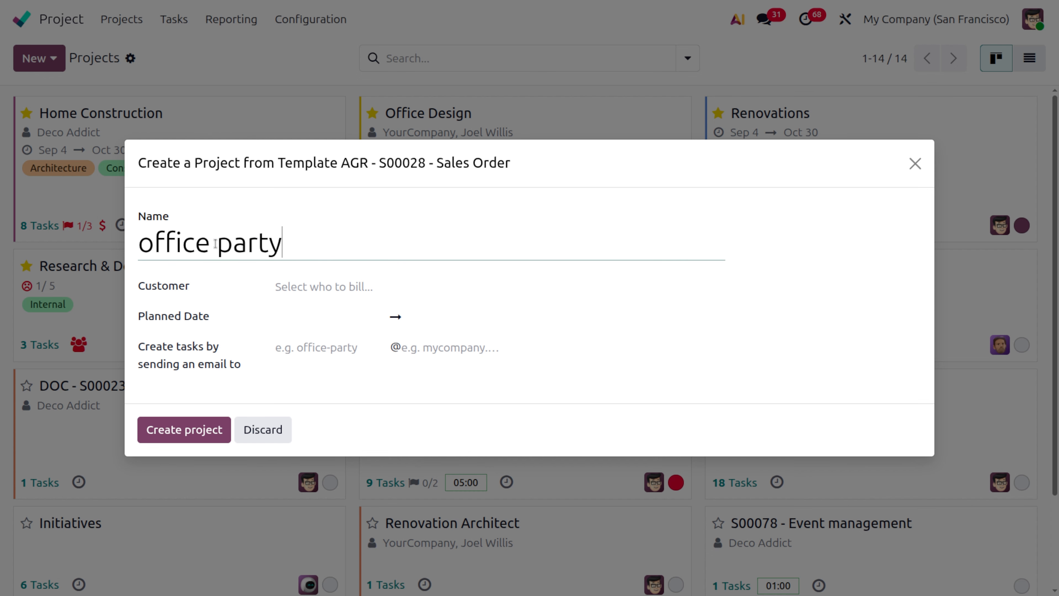
- Choose the first suggested contact as the customer and plan the project from November 29 to December 5, 2025
{"action": "left_click", "coordinate": [382, 288]}
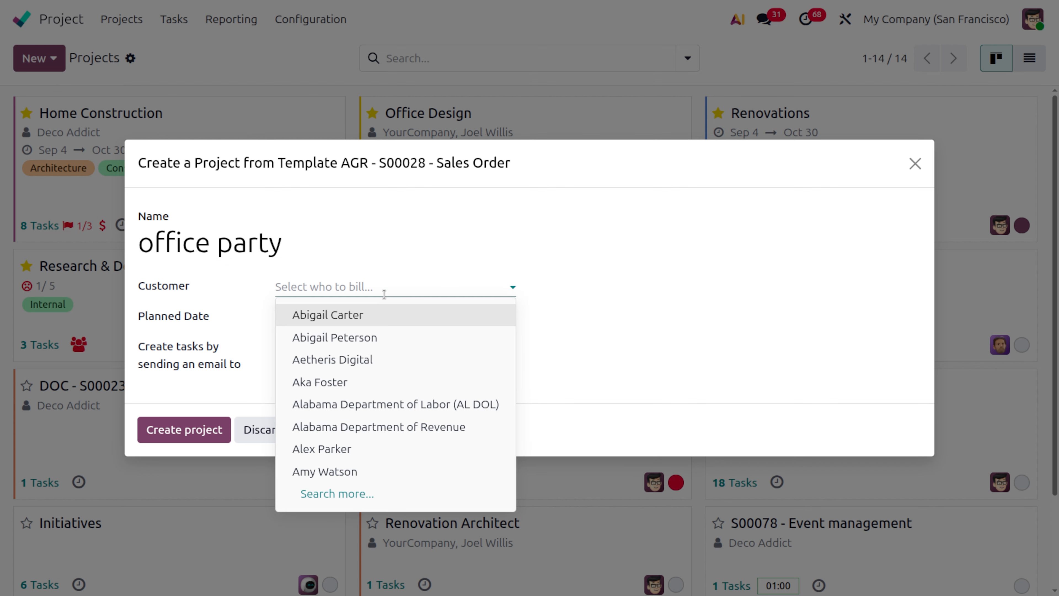
{"action": "left_click", "coordinate": [333, 316]}
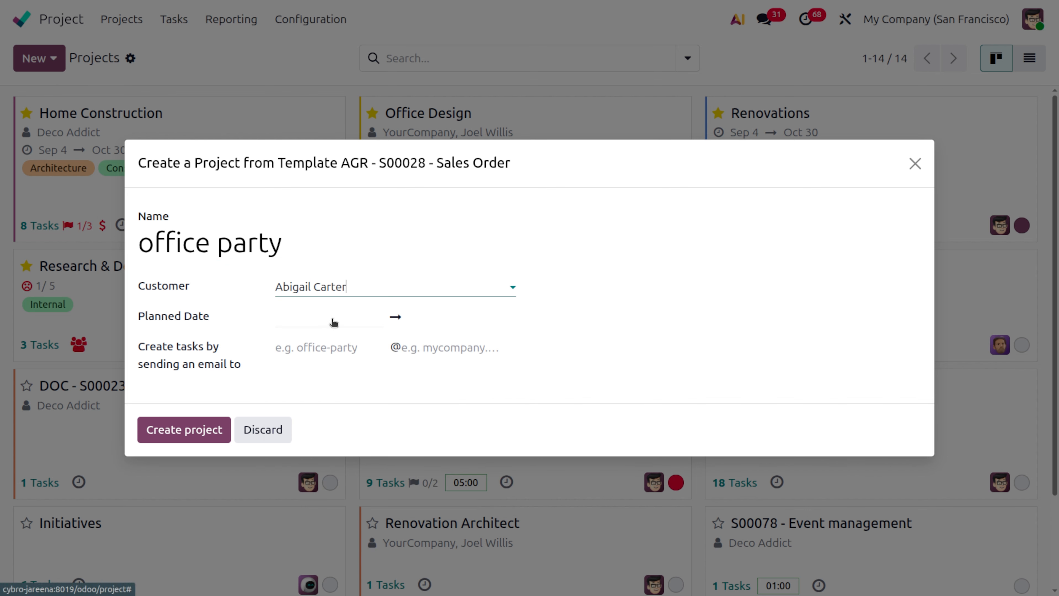
{"action": "left_click", "coordinate": [333, 322]}
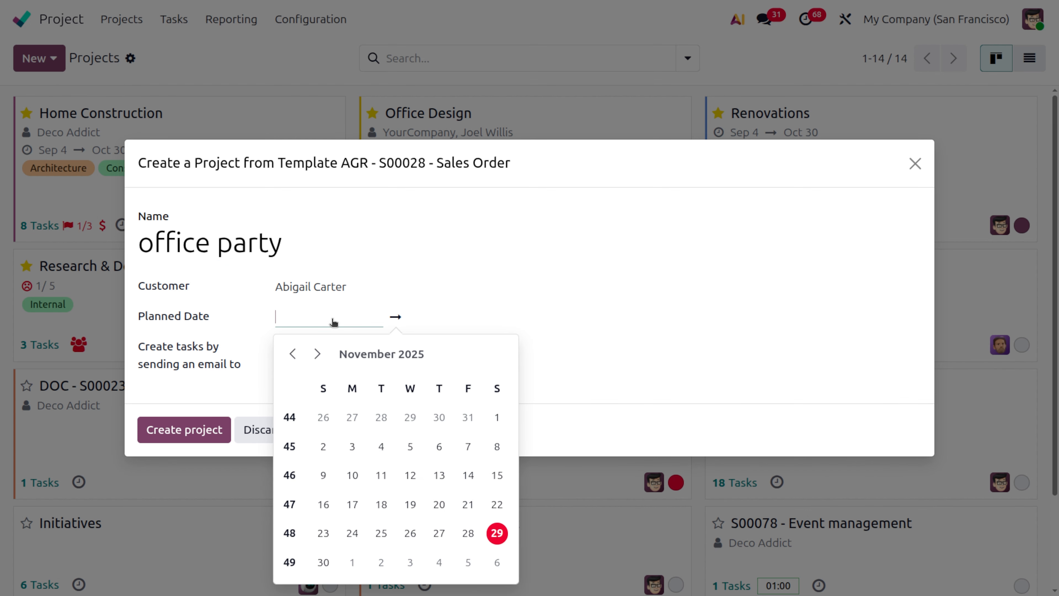
{"action": "left_click", "coordinate": [497, 533]}
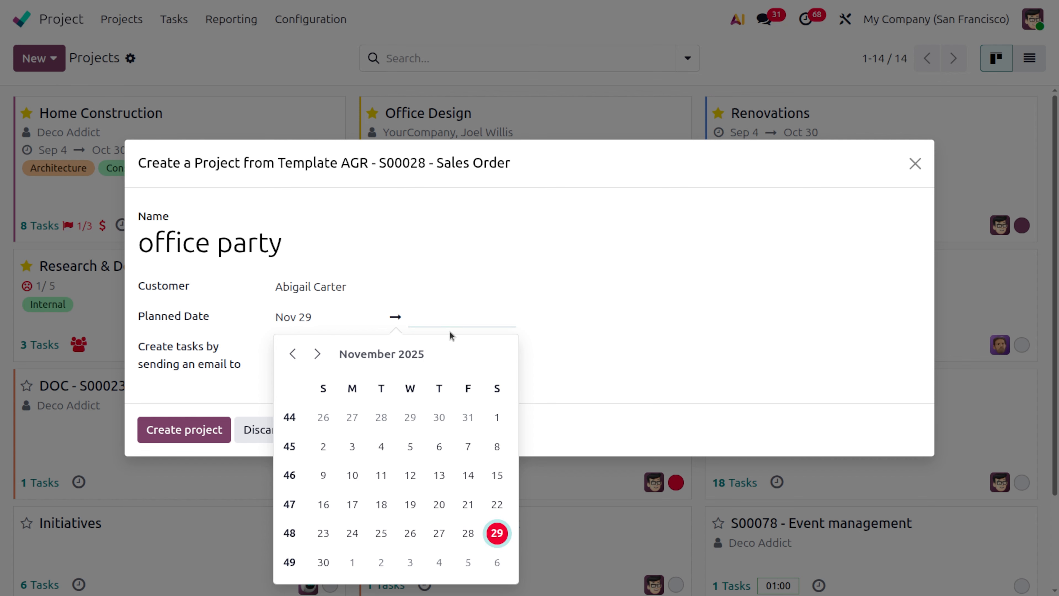
{"action": "left_click", "coordinate": [468, 562]}
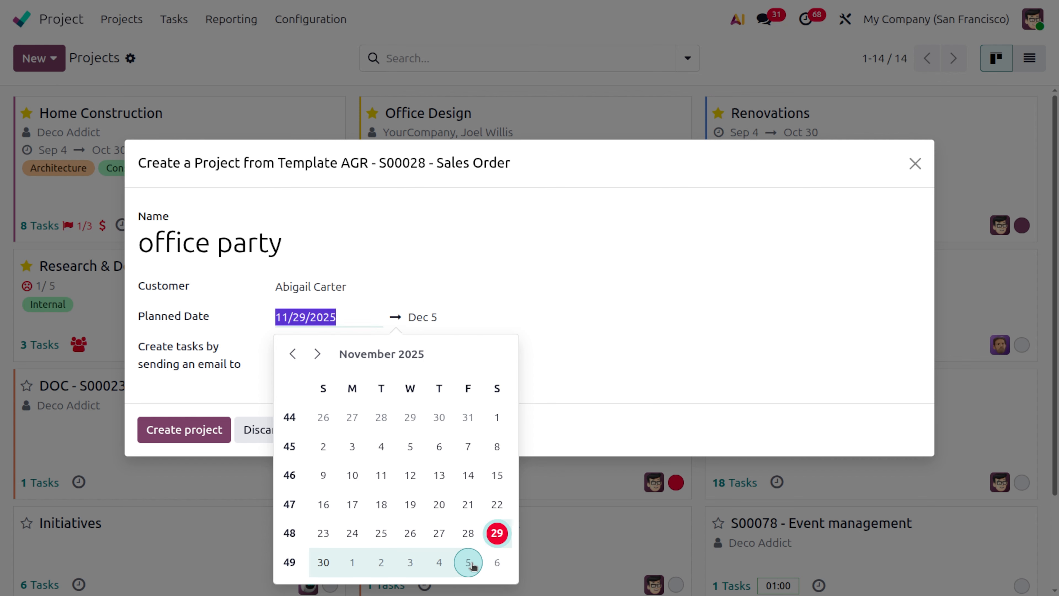
{"action": "left_click", "coordinate": [589, 272]}
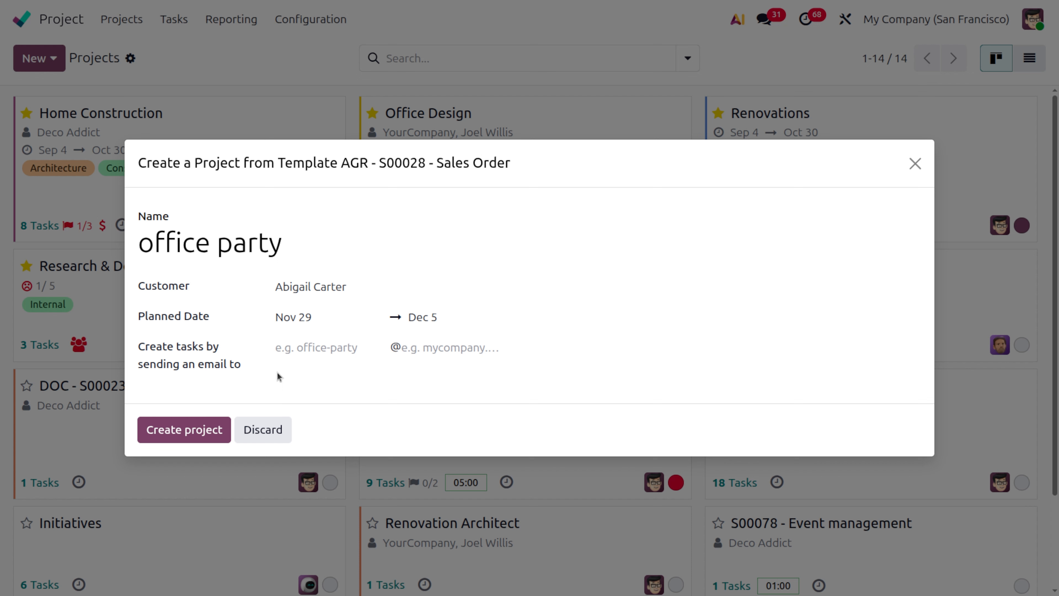
- Set the domain of the project's task-creation email alias to gmail.com
{"action": "left_click", "coordinate": [294, 346]}
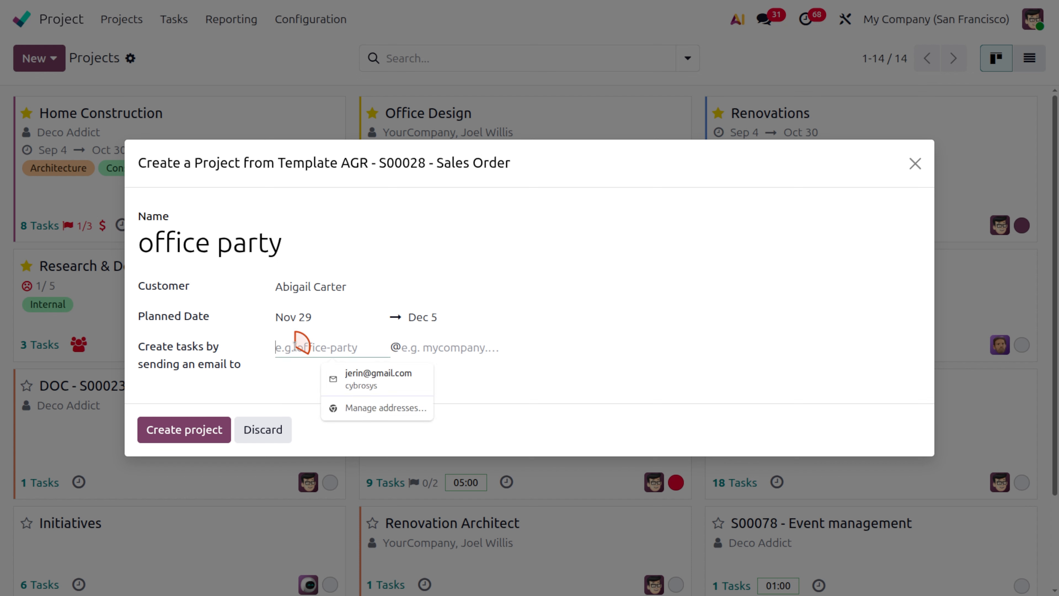
{"action": "left_click", "coordinate": [458, 351]}
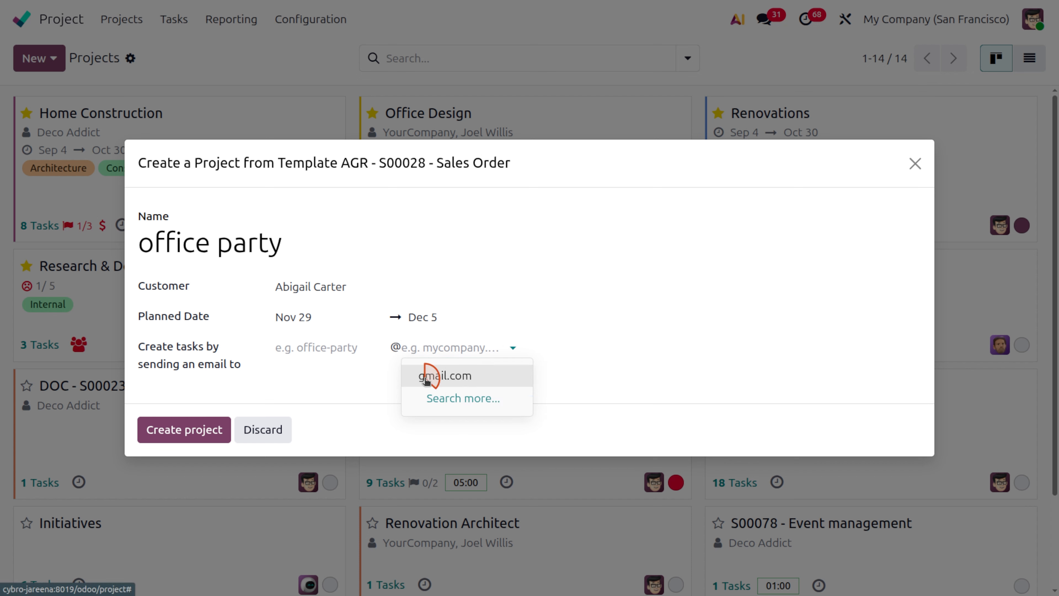
{"action": "left_click", "coordinate": [426, 377]}
- Fill in the name part of the task-creation email alias and try to create the project
{"action": "left_click", "coordinate": [310, 346]}
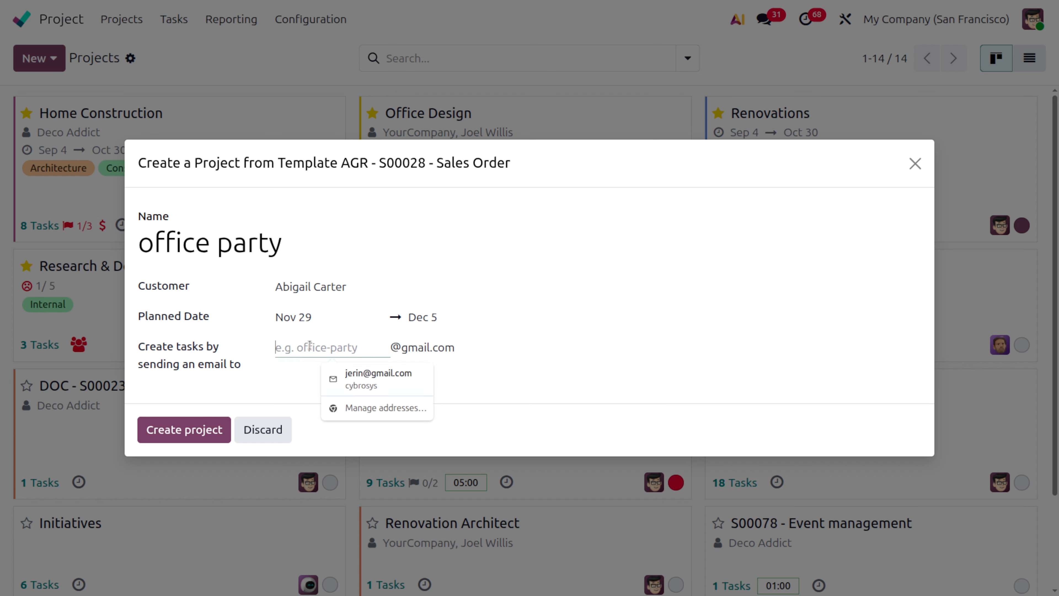
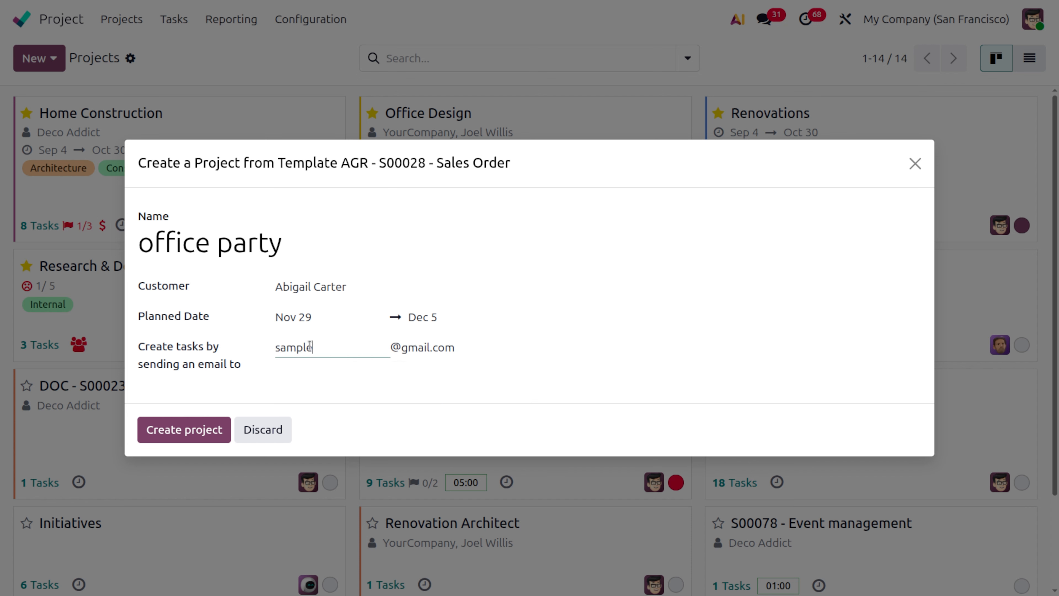
{"action": "left_click", "coordinate": [362, 386]}
{"action": "left_click", "coordinate": [193, 436]}
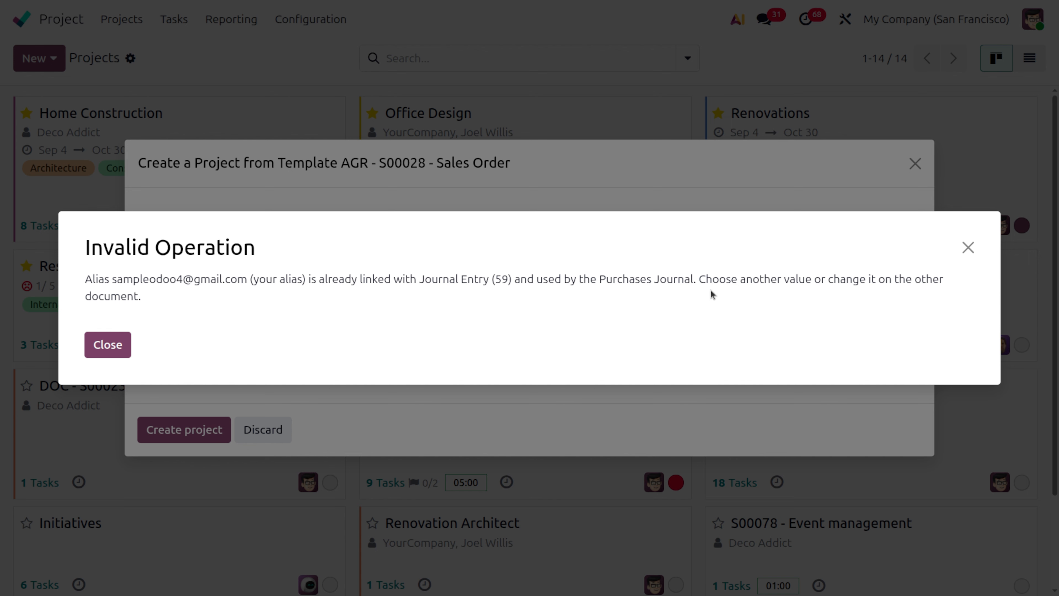
{"action": "left_click", "coordinate": [968, 247]}
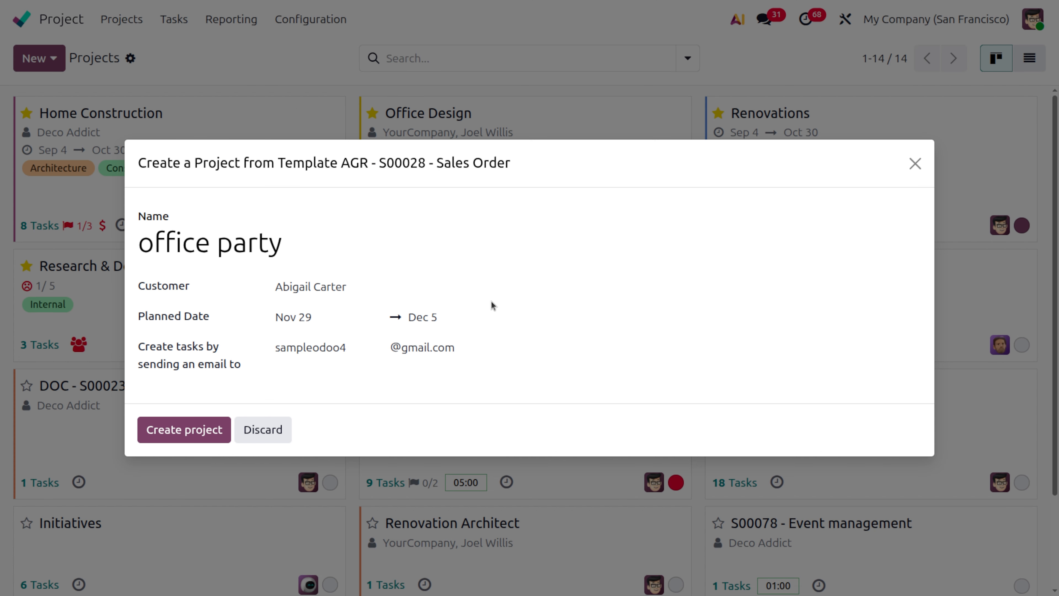
- Replace the name part of the task-creation email alias with a different one and create the office party project
{"action": "left_click", "coordinate": [360, 347]}
{"action": "key", "text": "BackSpace"}
{"action": "key", "text": "BackSpace"}
{"action": "key", "text": "BackSpace"}
{"action": "key", "text": "BackSpace"}
{"action": "key", "text": "BackSpace"}
{"action": "key", "text": "BackSpace"}
{"action": "key", "text": "BackSpace"}
{"action": "key", "text": "BackSpace"}
{"action": "key", "text": "BackSpace"}
{"action": "key", "text": "BackSpace"}
{"action": "key", "text": "BackSpace"}
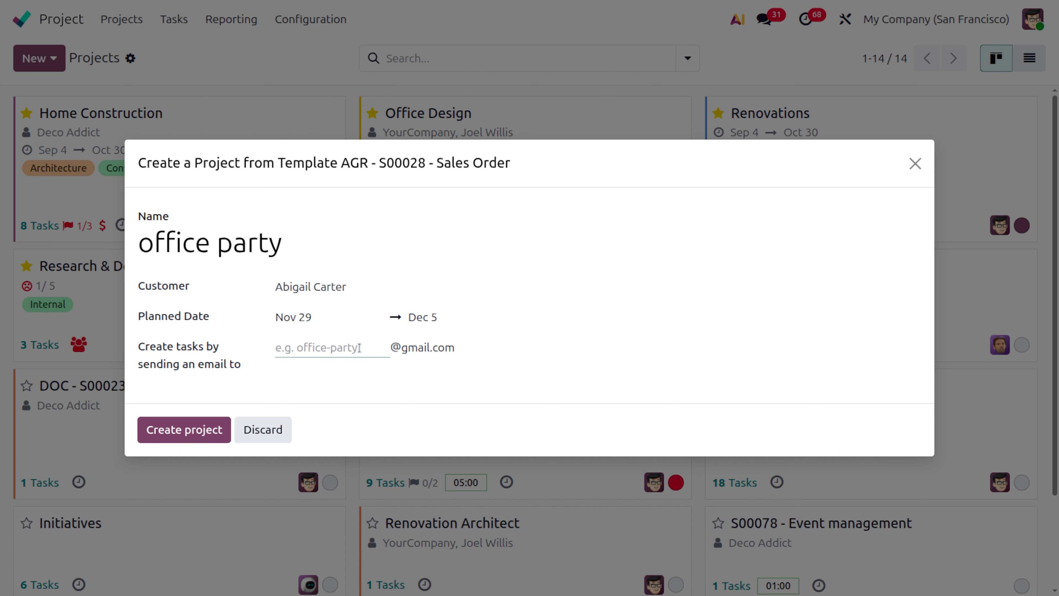
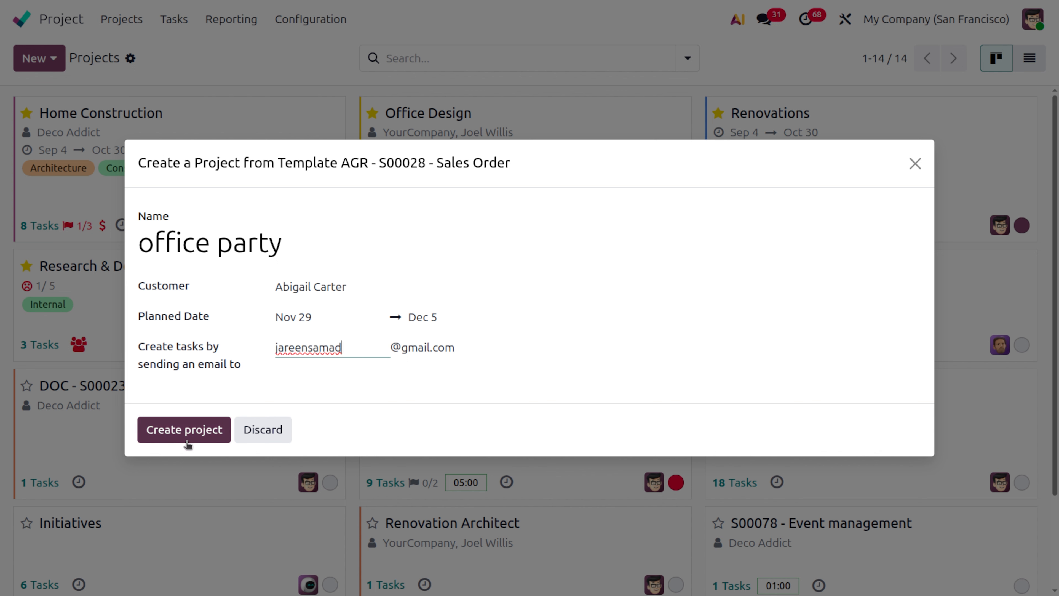
{"action": "left_click", "coordinate": [185, 436]}
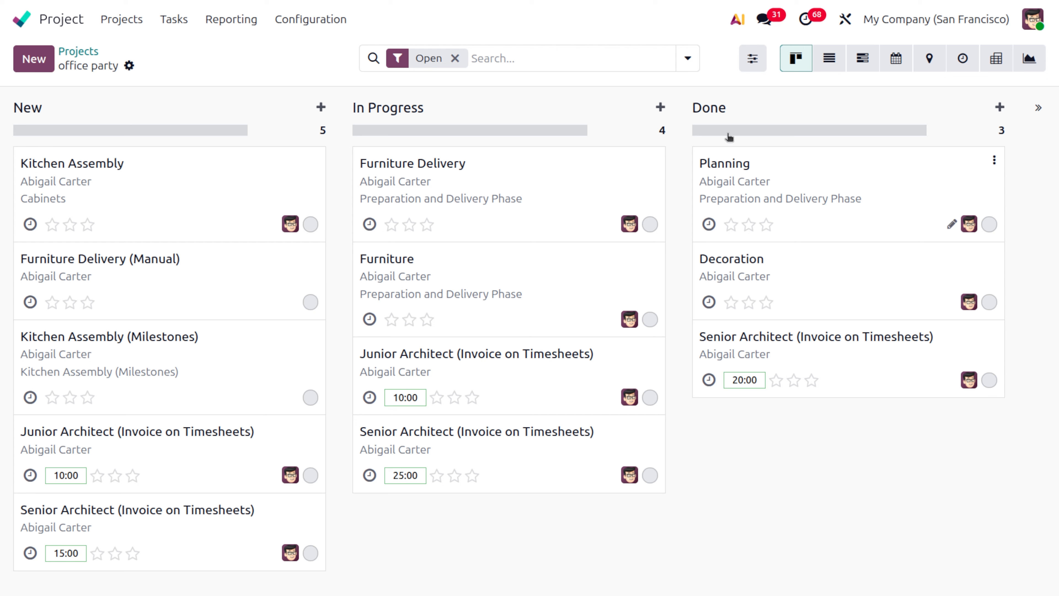
- Show the top menu for the office party project and add Milestones to it
{"action": "left_click", "coordinate": [753, 62]}
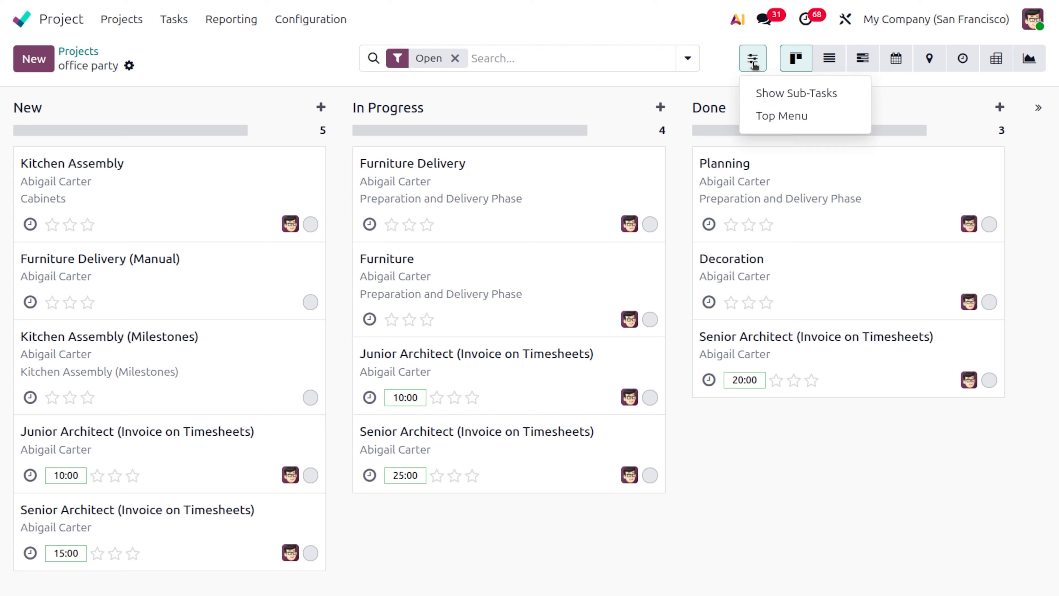
{"action": "left_click", "coordinate": [773, 117]}
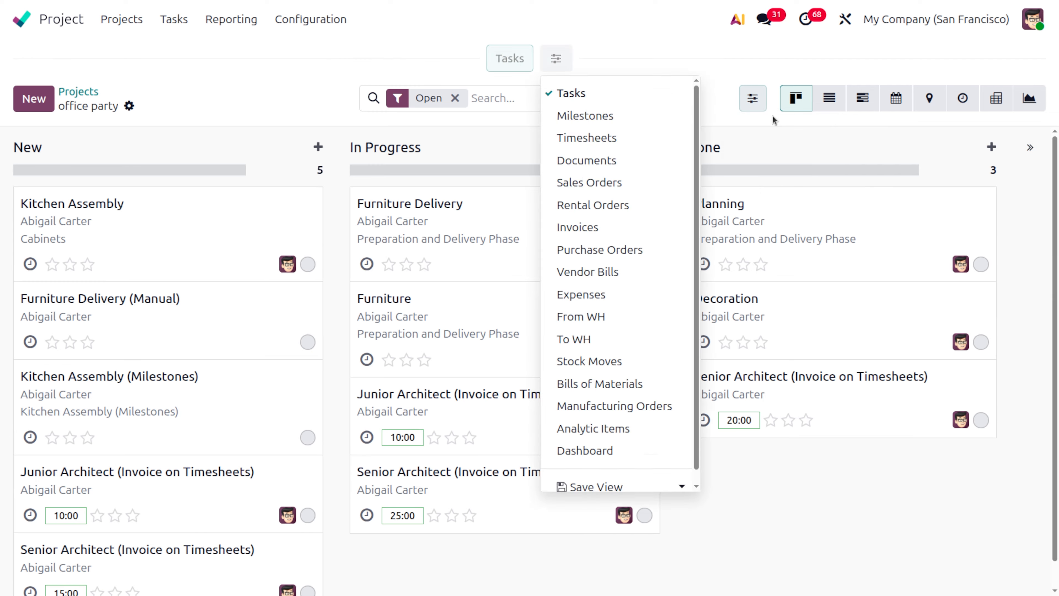
{"action": "left_click", "coordinate": [600, 120]}
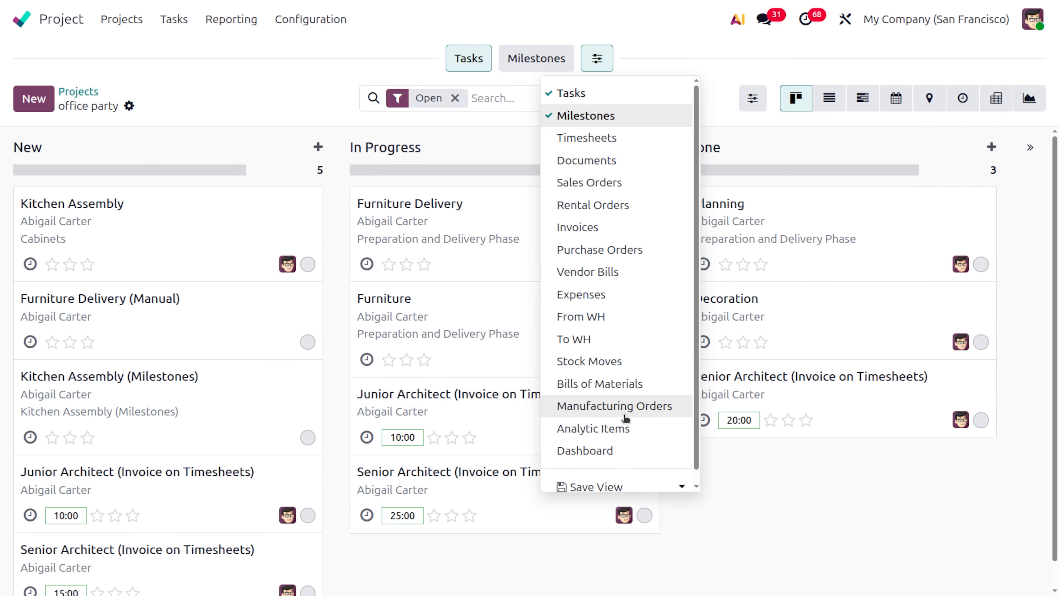
{"action": "left_click", "coordinate": [217, 90]}
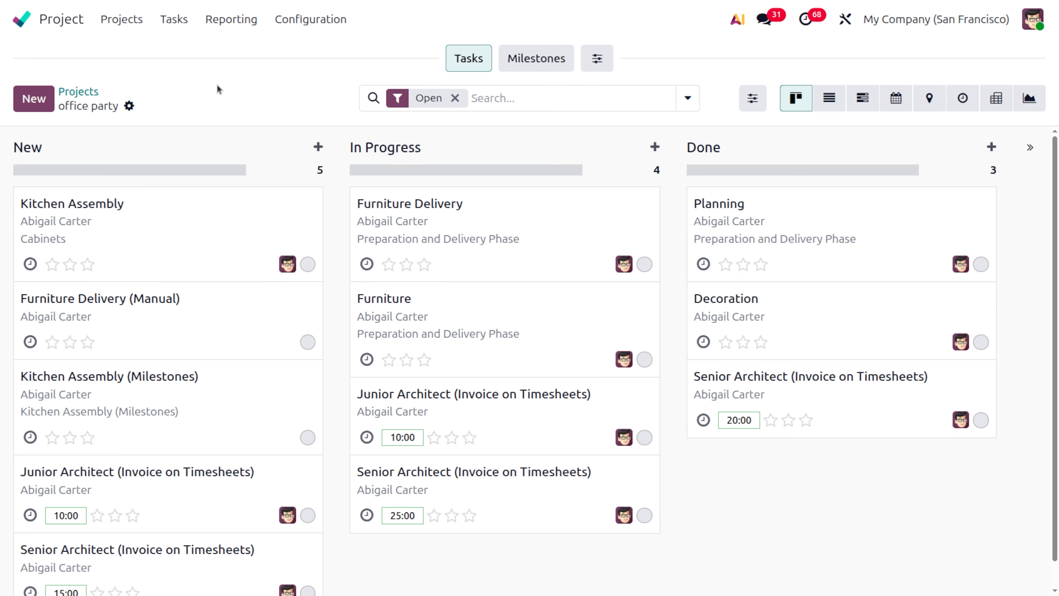
- Add Dashboard to the office party project's top menu
{"action": "left_click", "coordinate": [597, 57]}
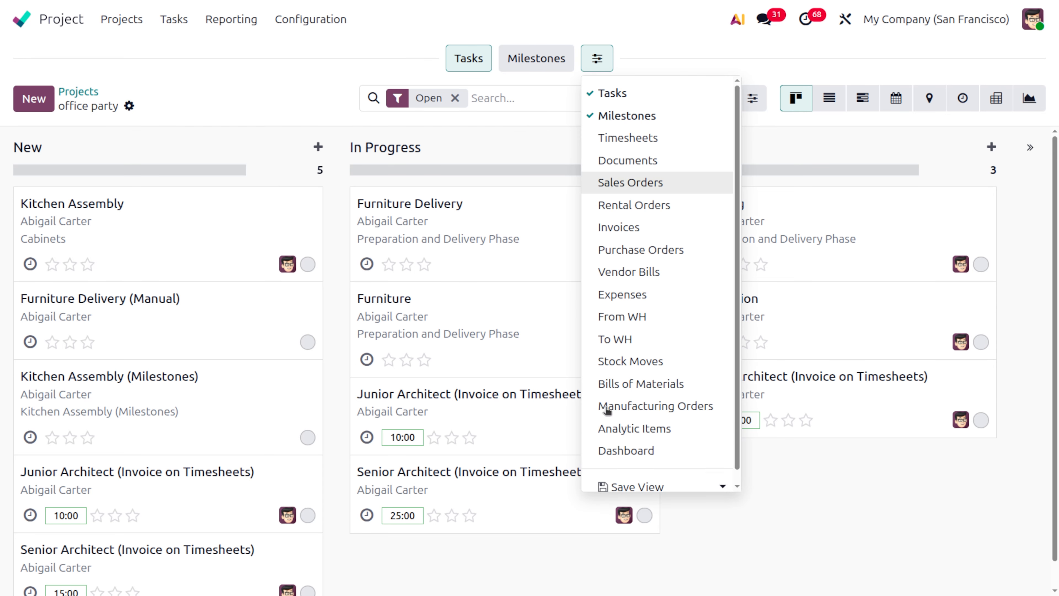
{"action": "scroll", "coordinate": [625, 428], "scroll_direction": "down", "scroll_amount": 1}
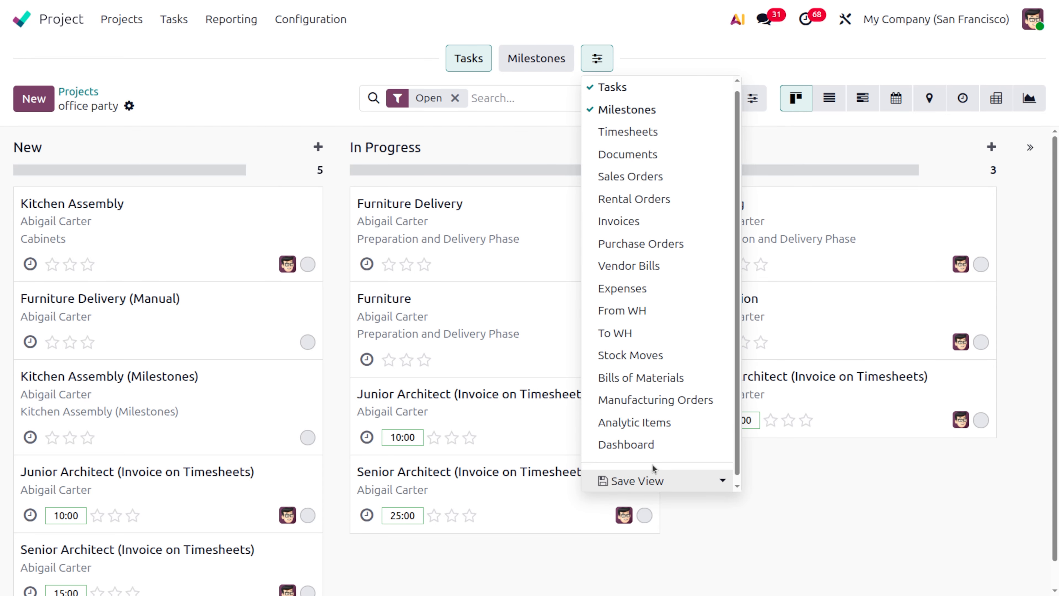
{"action": "left_click", "coordinate": [644, 446]}
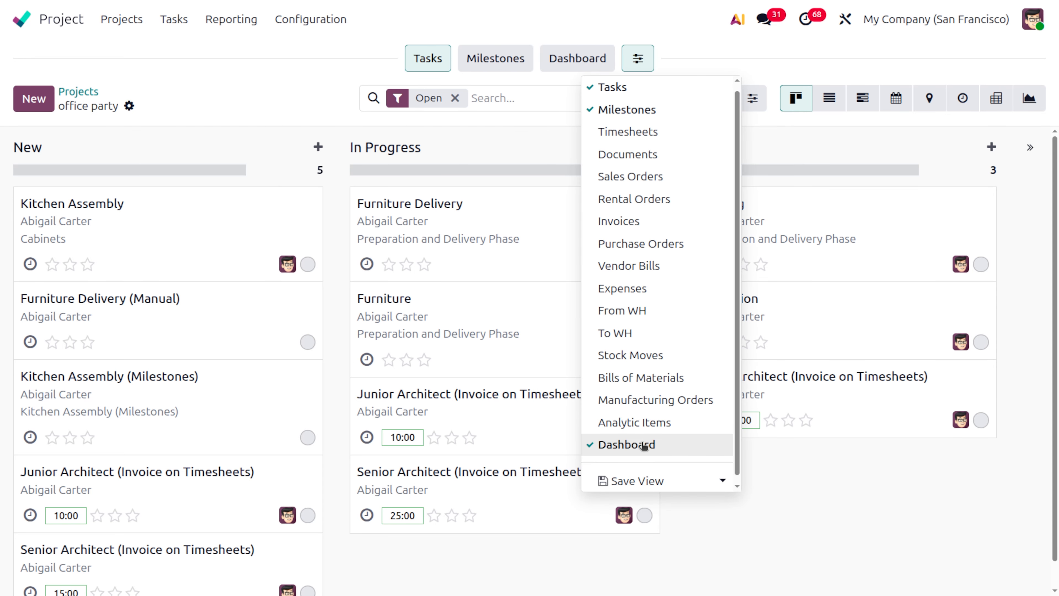
- View the office party project's dashboard and its list of milestones
{"action": "left_click", "coordinate": [564, 57]}
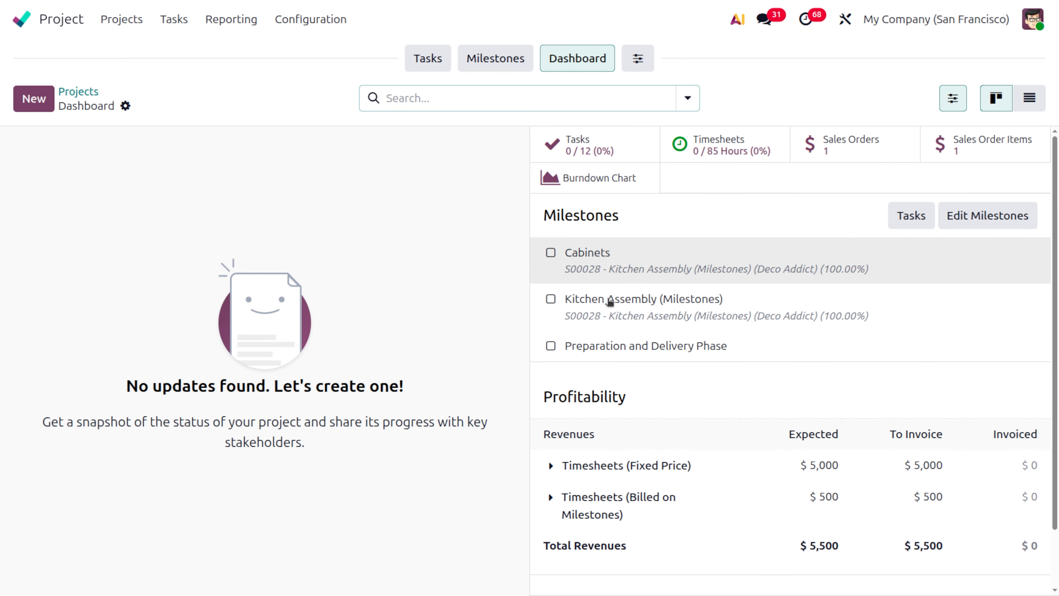
{"action": "left_click", "coordinate": [506, 68]}
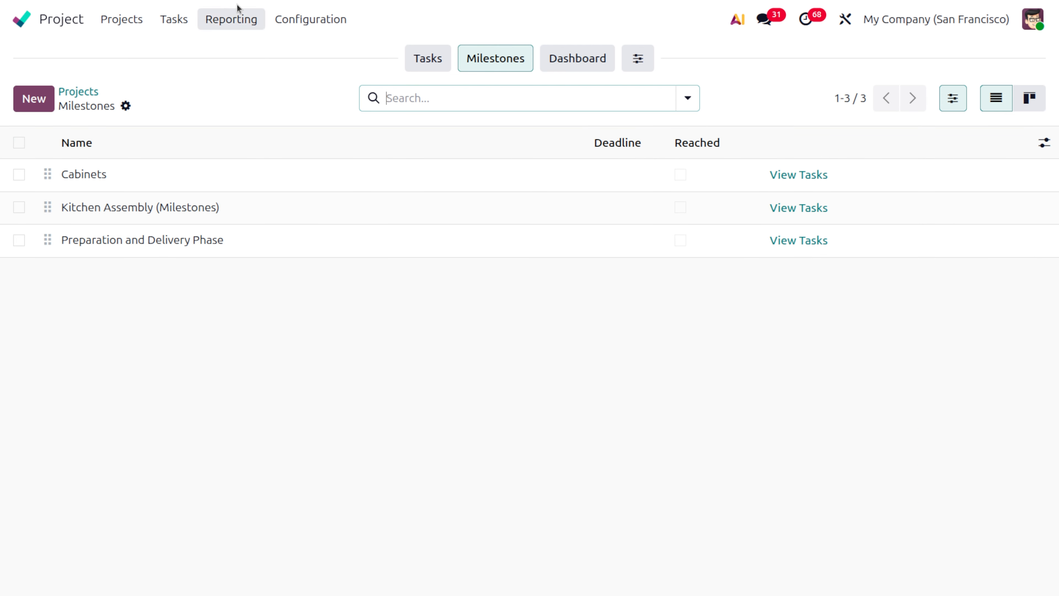
- Look over the Project app's task management and time management settings and return to the projects overview
{"action": "left_click", "coordinate": [287, 20]}
{"action": "left_click", "coordinate": [318, 62]}
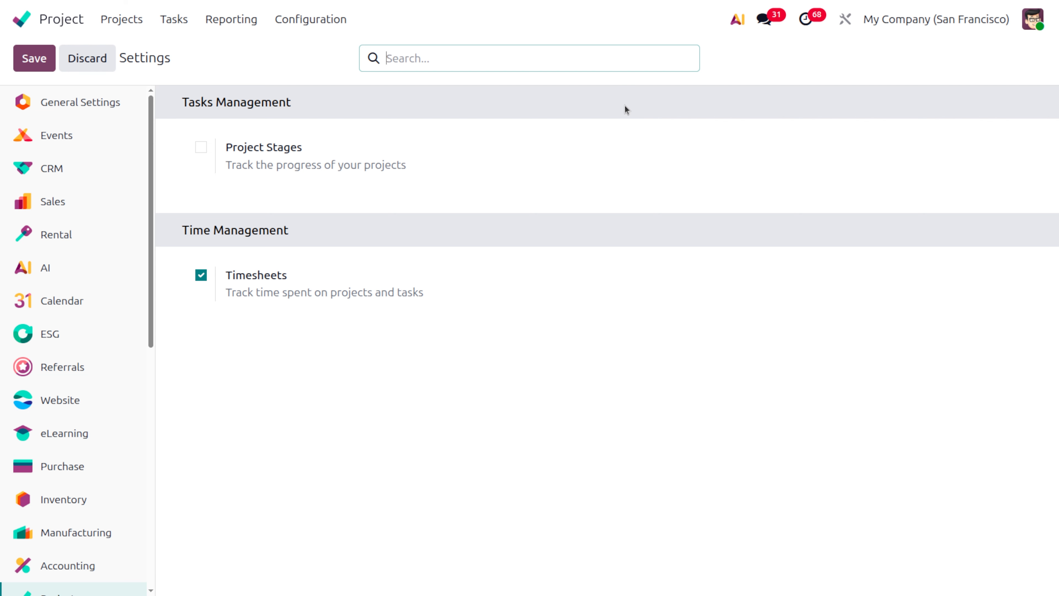
{"action": "left_click", "coordinate": [123, 22]}
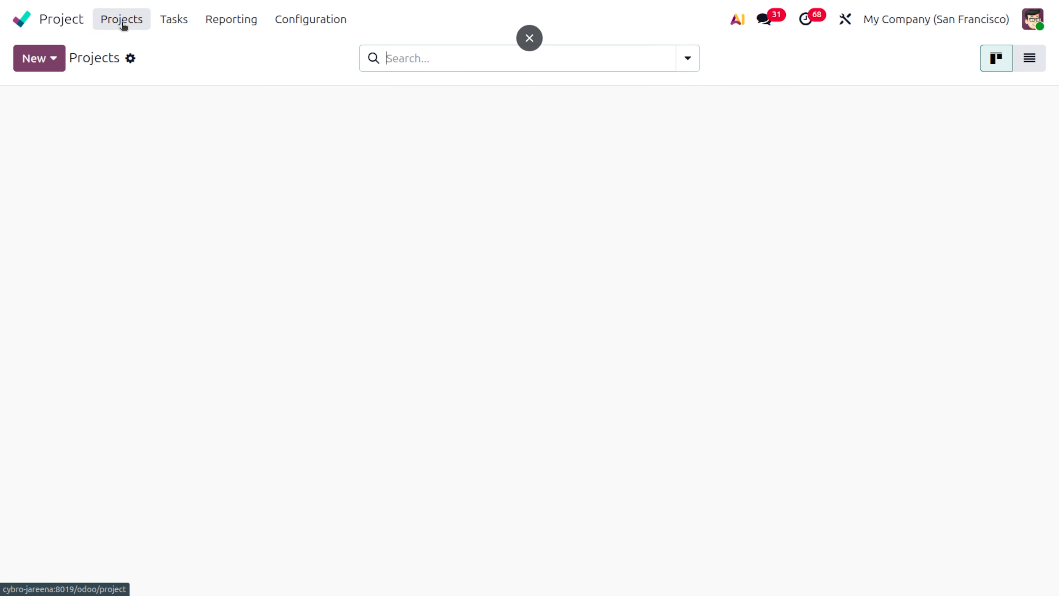
- Open the Home Construction project's milestones and check the deadline of the Door and Window Framing milestone
{"action": "left_click", "coordinate": [335, 111]}
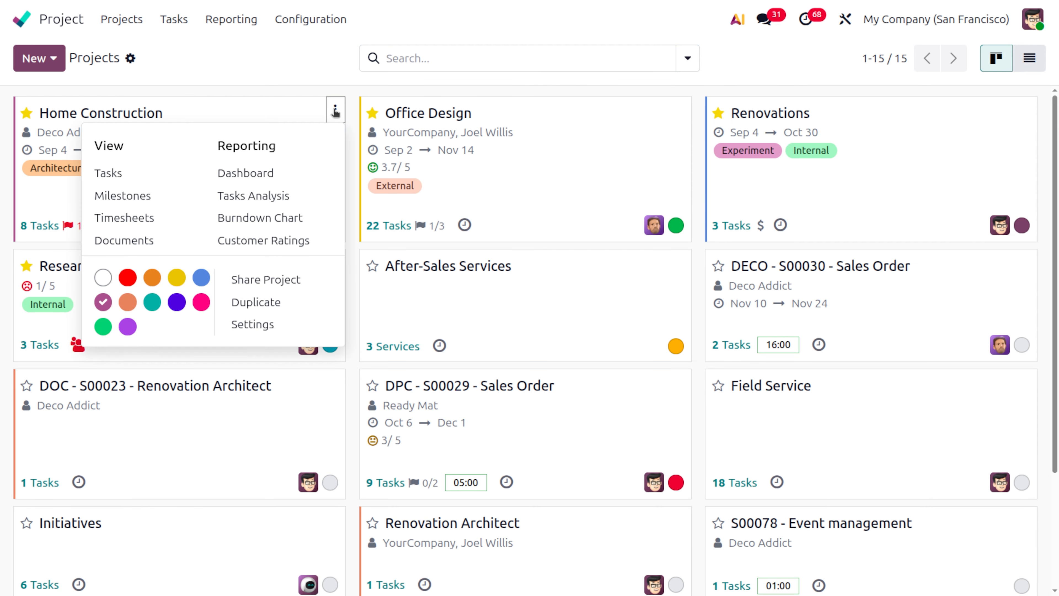
{"action": "left_click", "coordinate": [130, 205]}
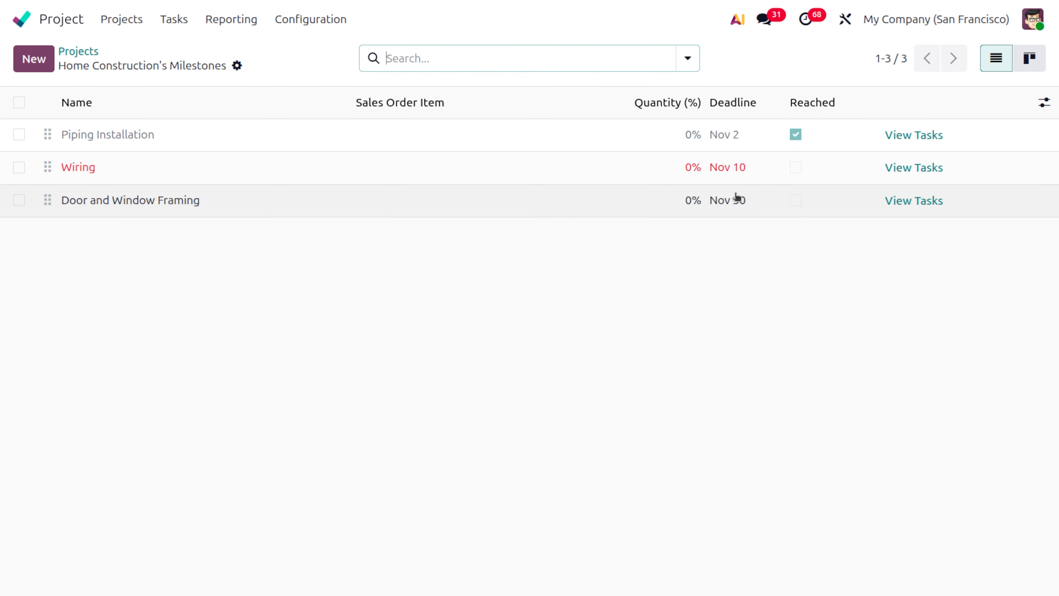
{"action": "left_click", "coordinate": [735, 203]}
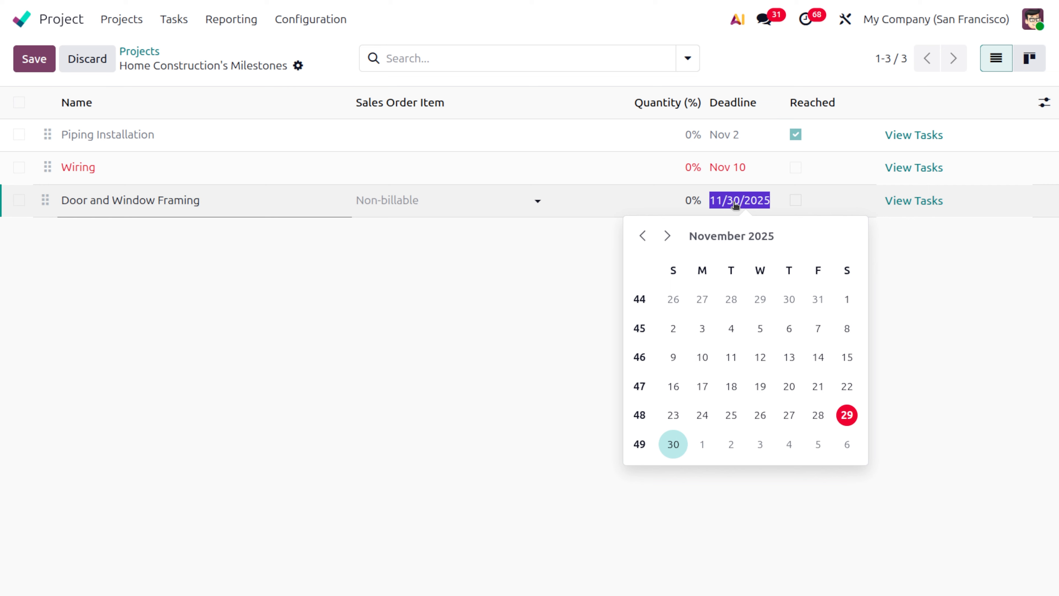
{"action": "left_click", "coordinate": [421, 295]}
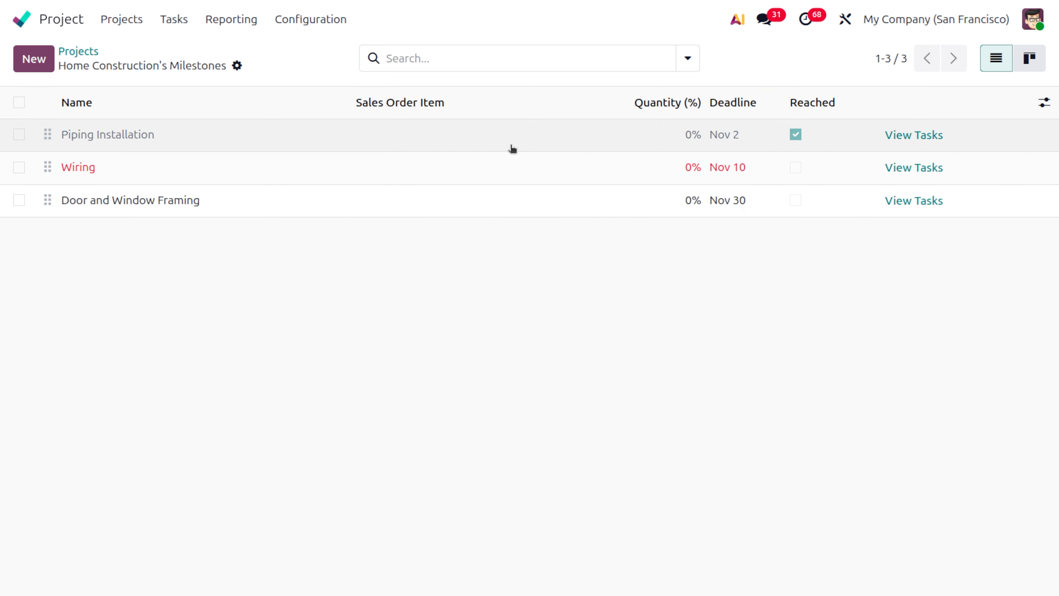
- In Home Construction's Gantt view, move the Roofing task to November 5–7 and the Solar Panel Installation task to November 2–3
{"action": "left_click", "coordinate": [83, 53]}
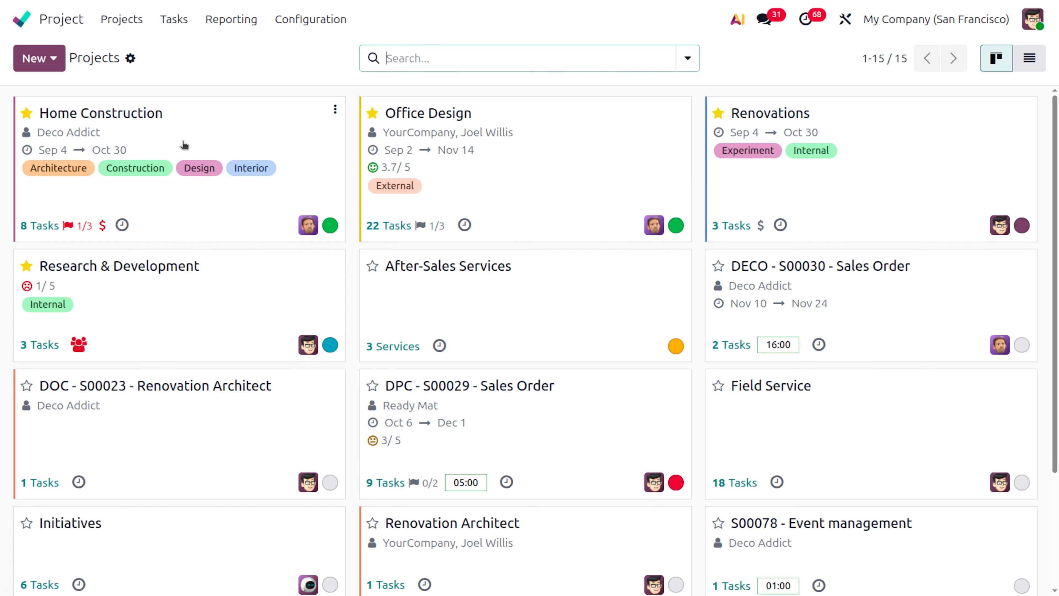
{"action": "left_click", "coordinate": [187, 124]}
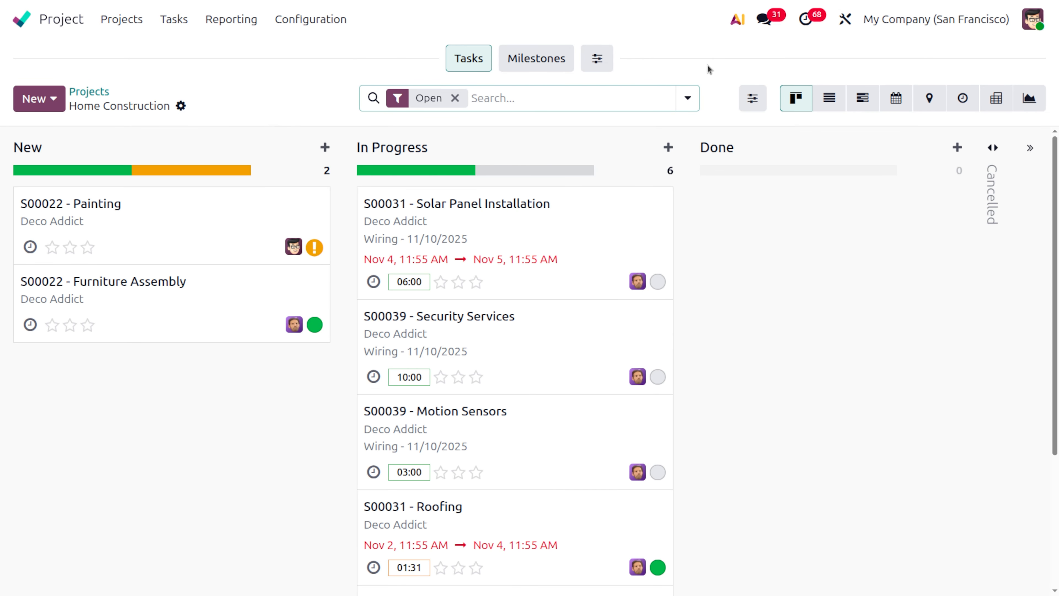
{"action": "left_click", "coordinate": [863, 97]}
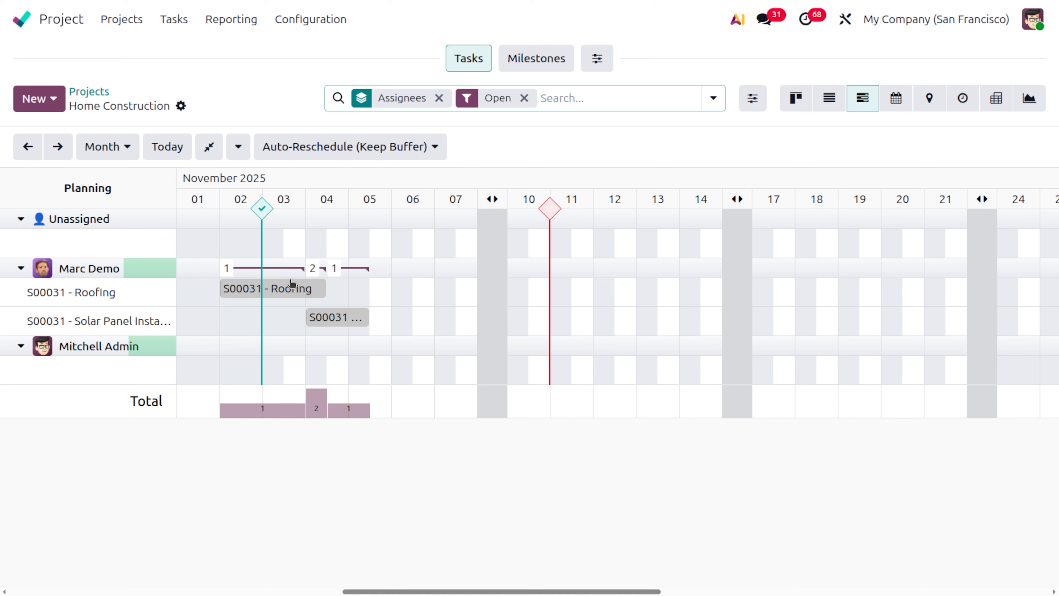
{"action": "left_click_drag", "start_coordinate": [296, 288], "coordinate": [442, 285]}
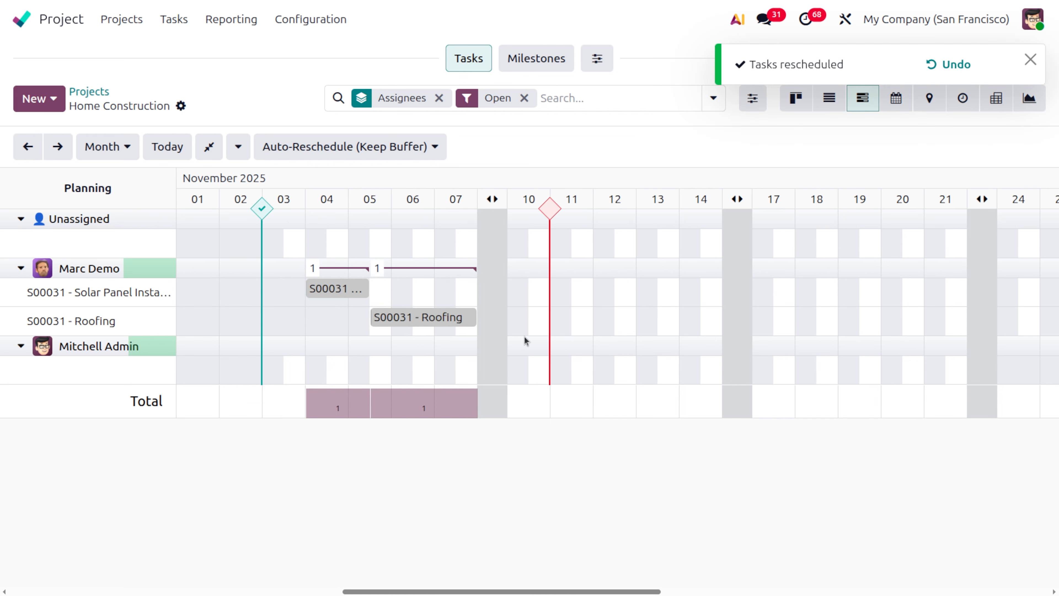
{"action": "left_click", "coordinate": [330, 289]}
{"action": "left_click_drag", "start_coordinate": [329, 289], "coordinate": [268, 294]}
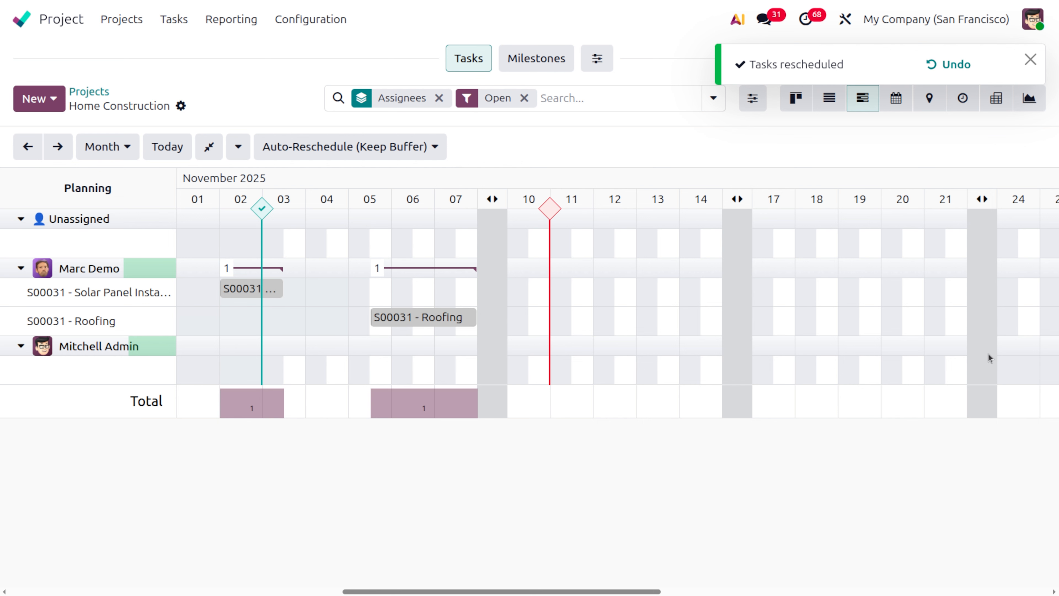
- Expand the folded weekend columns in the November 2025 Gantt chart and fold the November 8–9 weekend again
{"action": "left_click", "coordinate": [987, 206]}
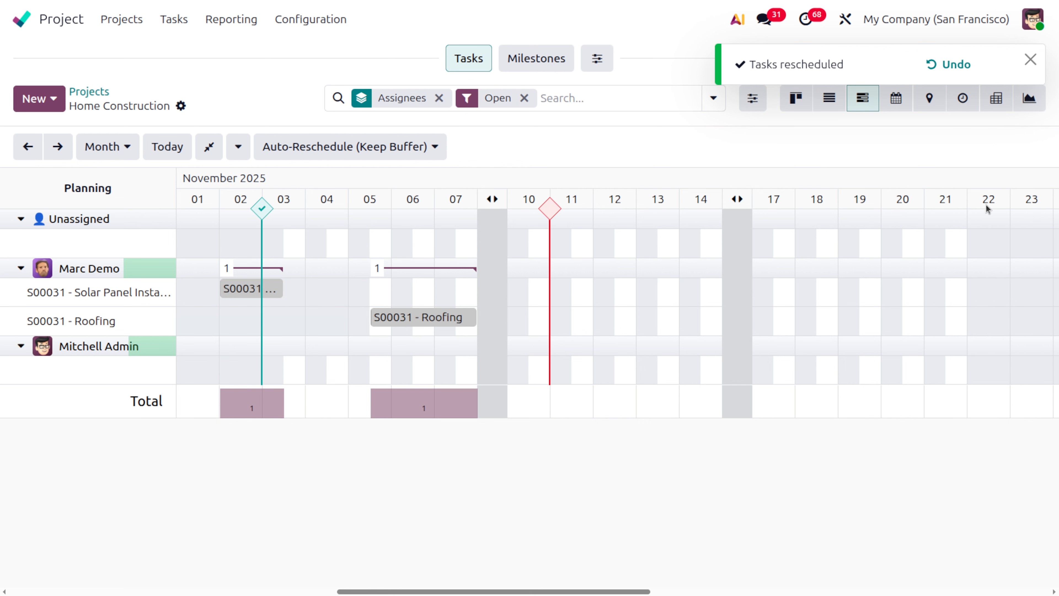
{"action": "left_click", "coordinate": [737, 199]}
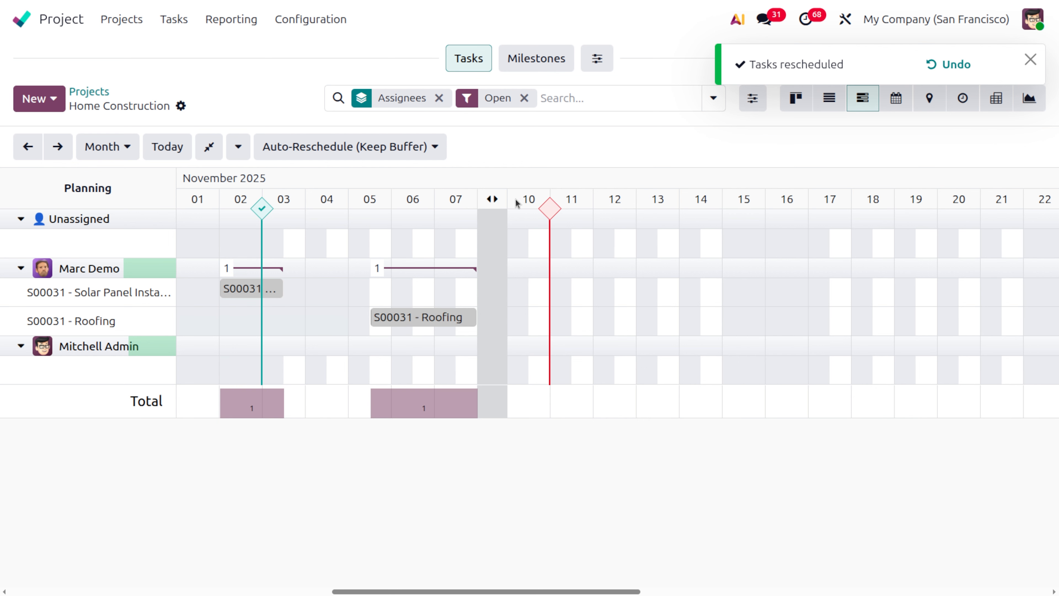
{"action": "left_click", "coordinate": [491, 202]}
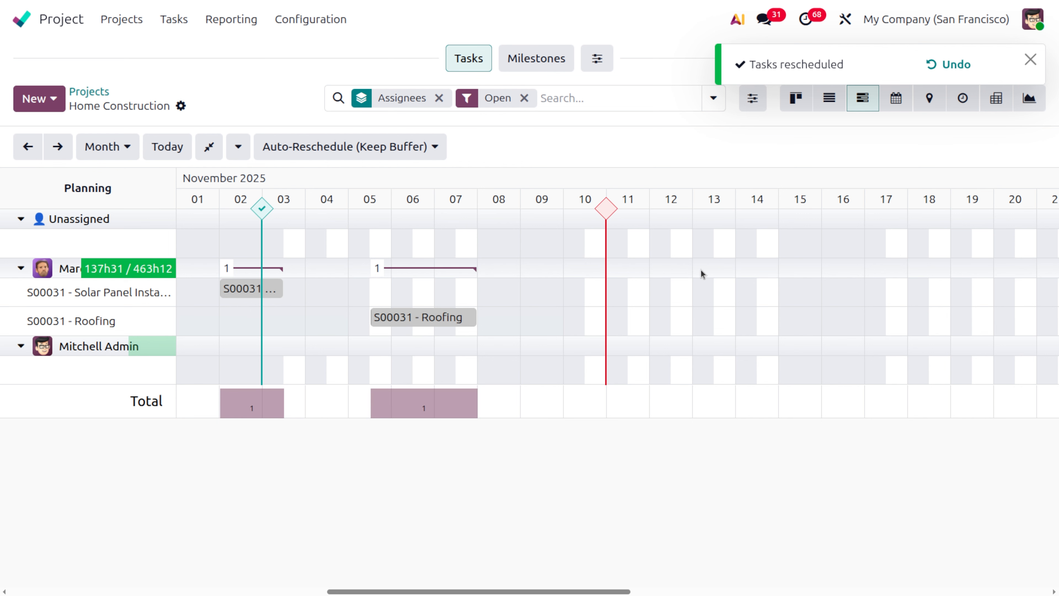
{"action": "left_click", "coordinate": [504, 201]}
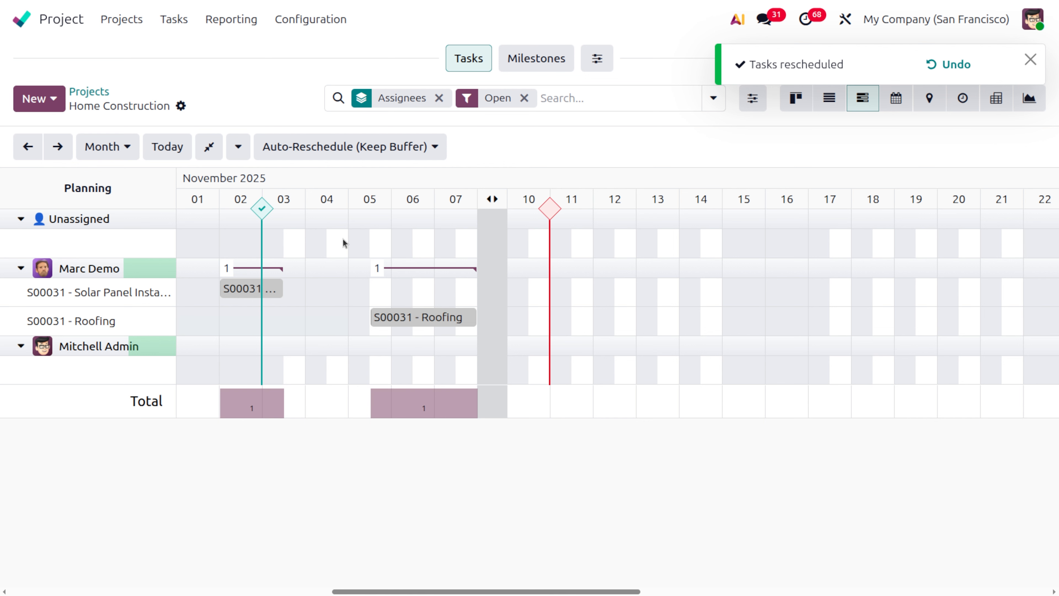
- Set the Gantt rescheduling mode to Auto-Reschedule (Use Buffer) and try to move the Solar Panel Installation task
{"action": "left_click", "coordinate": [381, 146]}
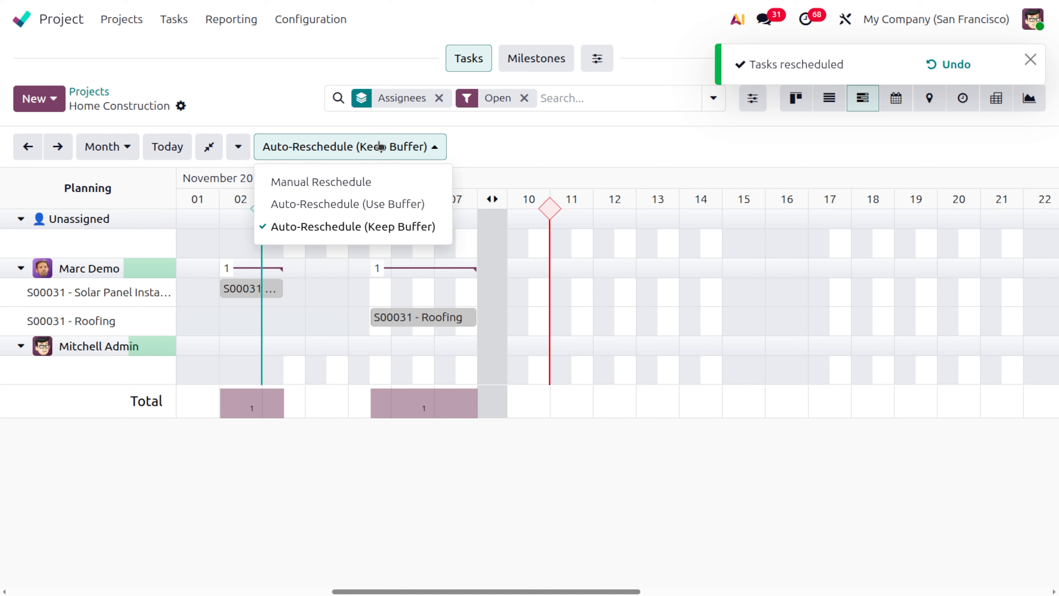
{"action": "left_click", "coordinate": [306, 207]}
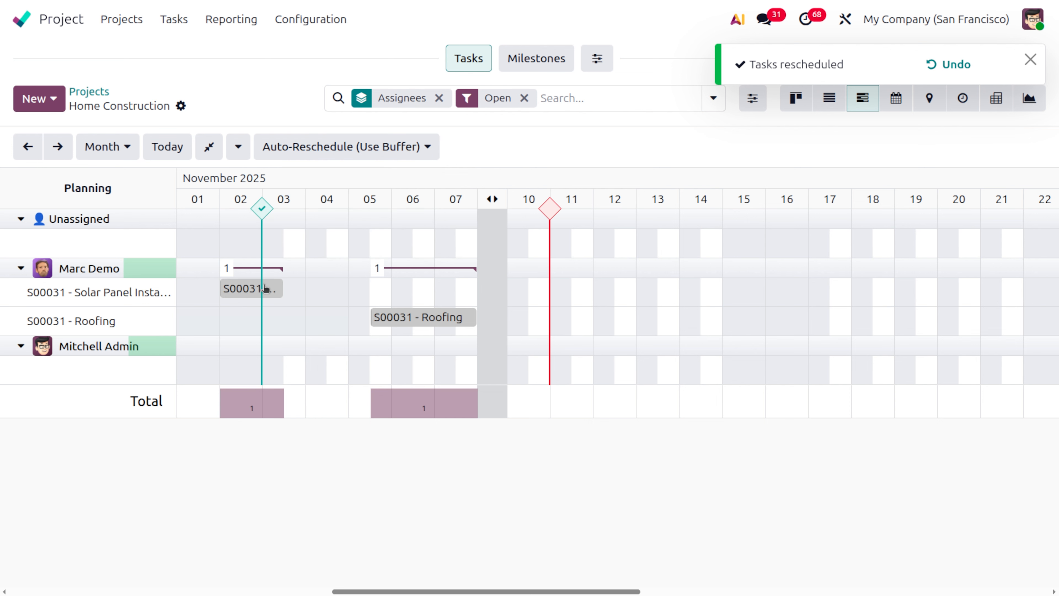
{"action": "mouse_move", "coordinate": [276, 288]}
{"action": "left_mouse_down"}
{"action": "mouse_move", "coordinate": [349, 291]}
{"action": "mouse_move", "coordinate": [264, 292]}
{"action": "mouse_move", "coordinate": [272, 301]}
{"action": "left_mouse_up"}
- Set the rescheduling mode of the Home Construction Gantt chart to Manual Reschedule
{"action": "left_click", "coordinate": [354, 147]}
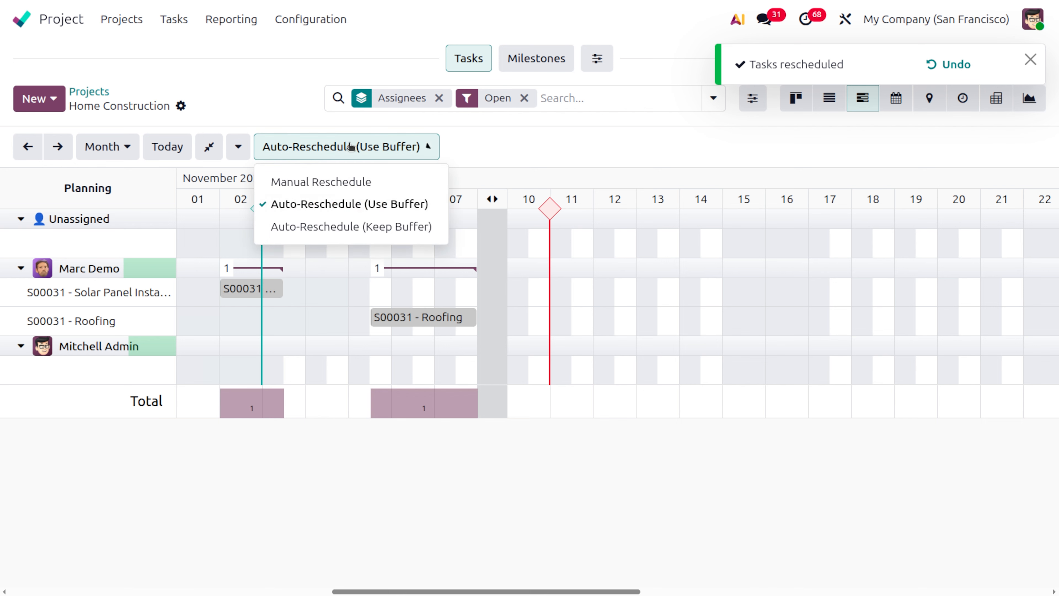
{"action": "left_click", "coordinate": [361, 190]}
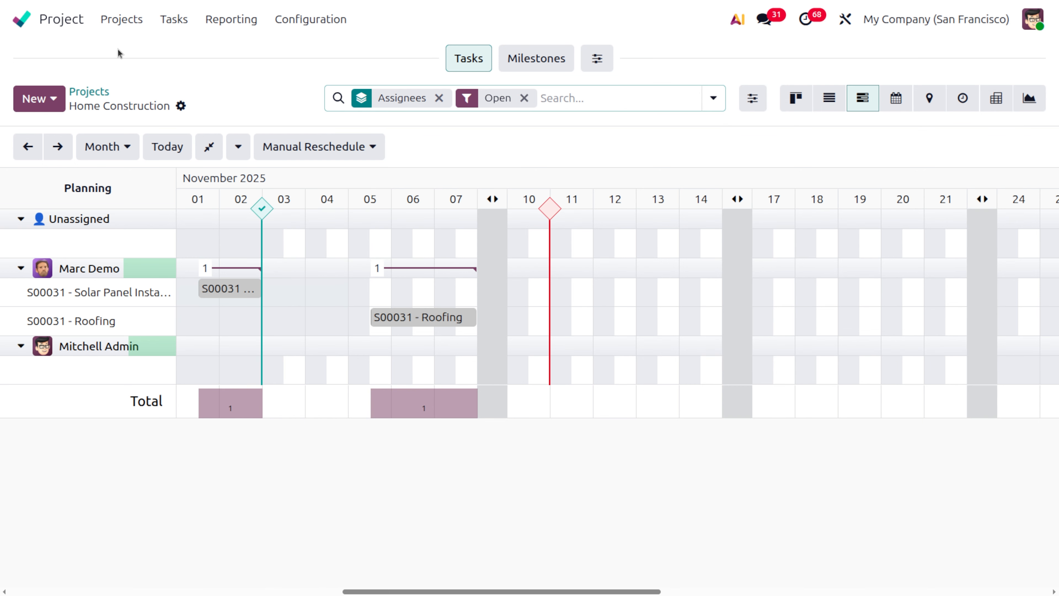
- Open the Home Construction project's settings and review its visibility, task management, invoicing and time management options
{"action": "left_click", "coordinate": [116, 23]}
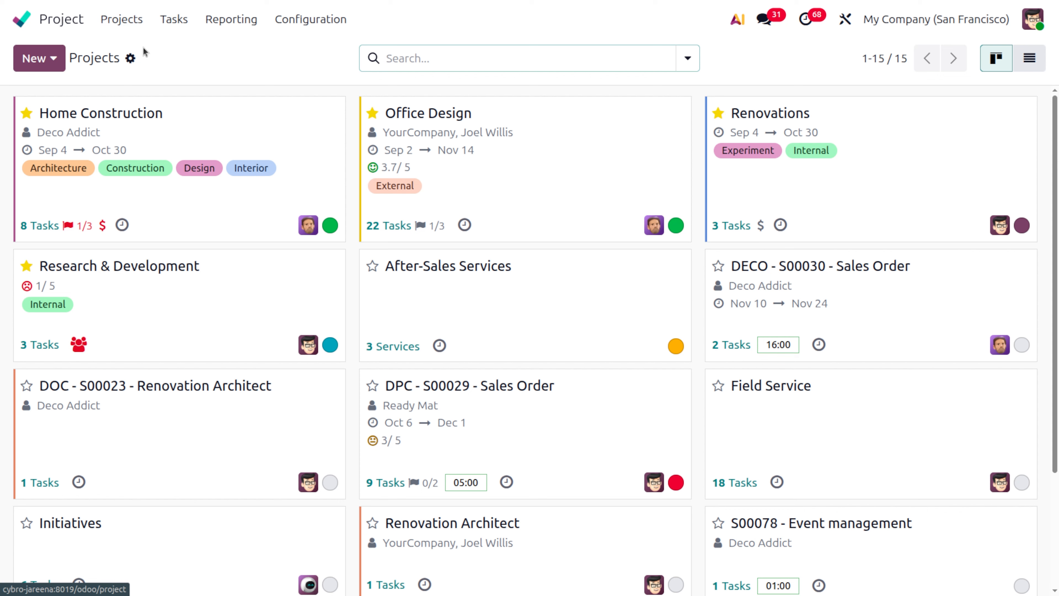
{"action": "left_click", "coordinate": [335, 109]}
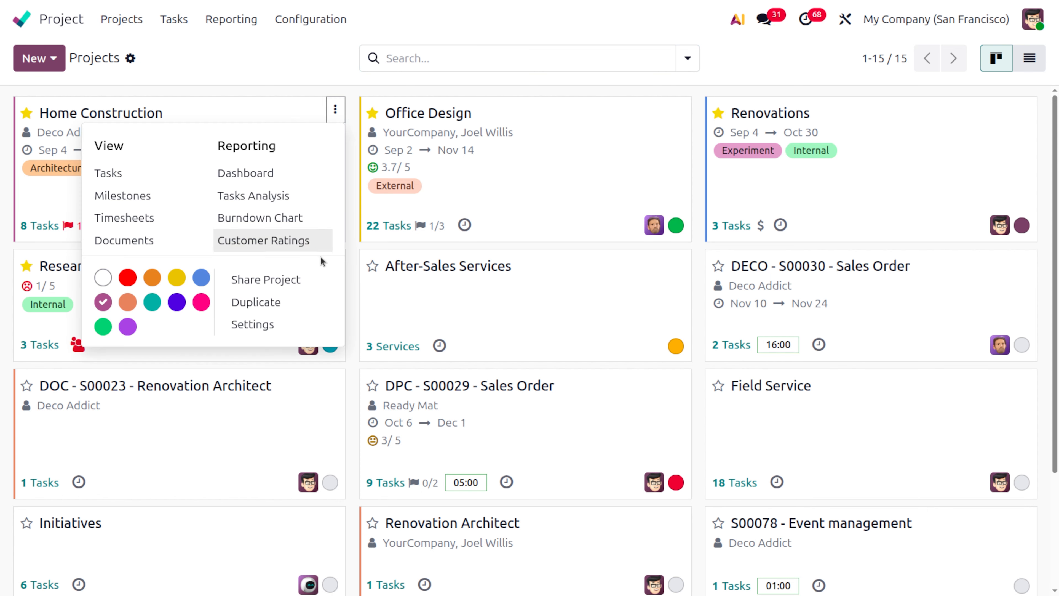
{"action": "left_click", "coordinate": [293, 319]}
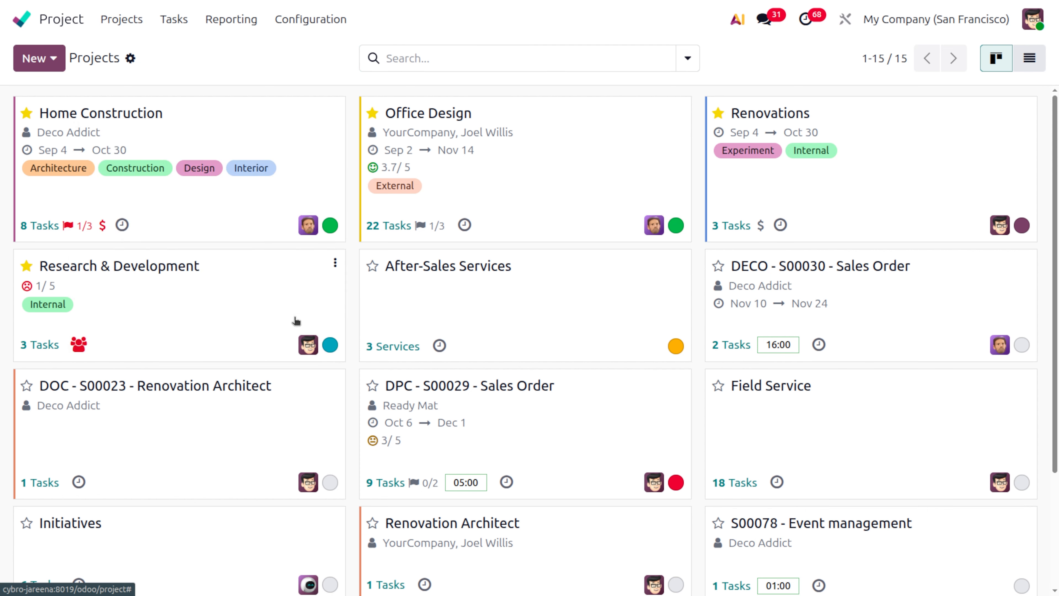
{"action": "left_click", "coordinate": [161, 340]}
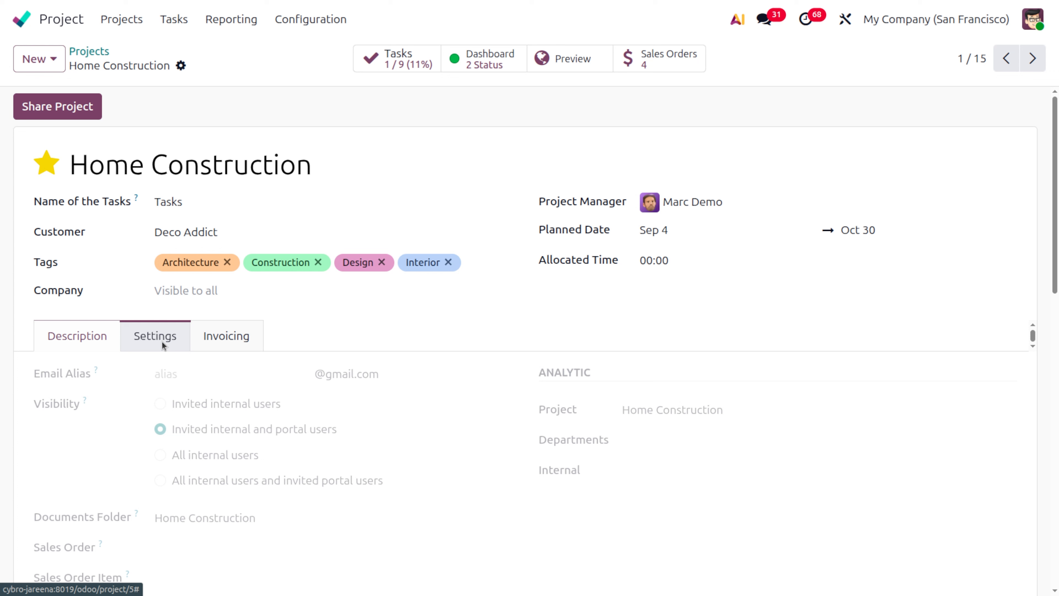
{"action": "scroll", "coordinate": [407, 507], "scroll_direction": "down", "scroll_amount": 3}
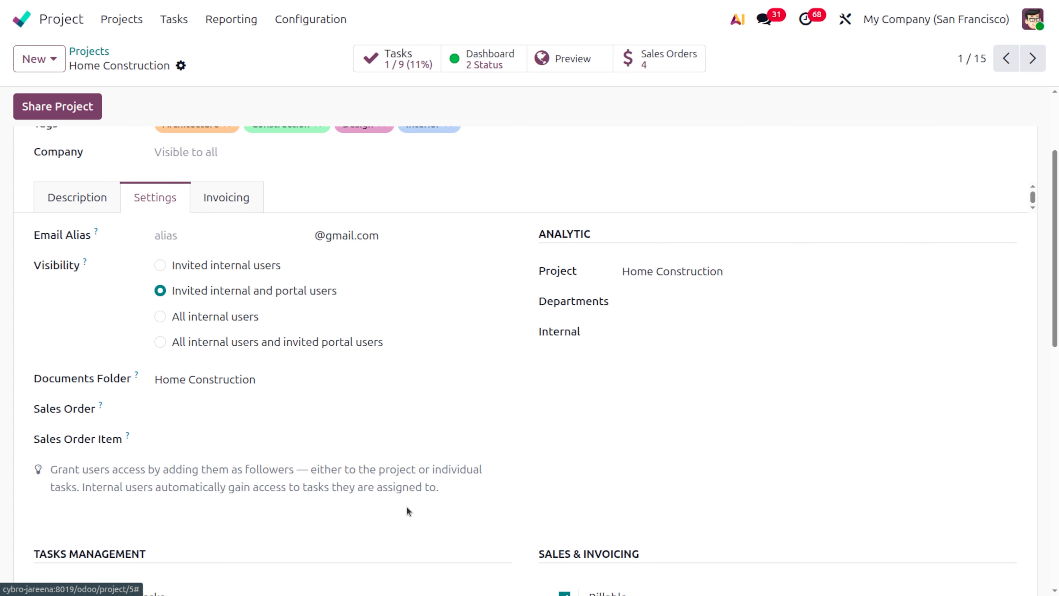
{"action": "scroll", "coordinate": [408, 510], "scroll_direction": "down", "scroll_amount": 1}
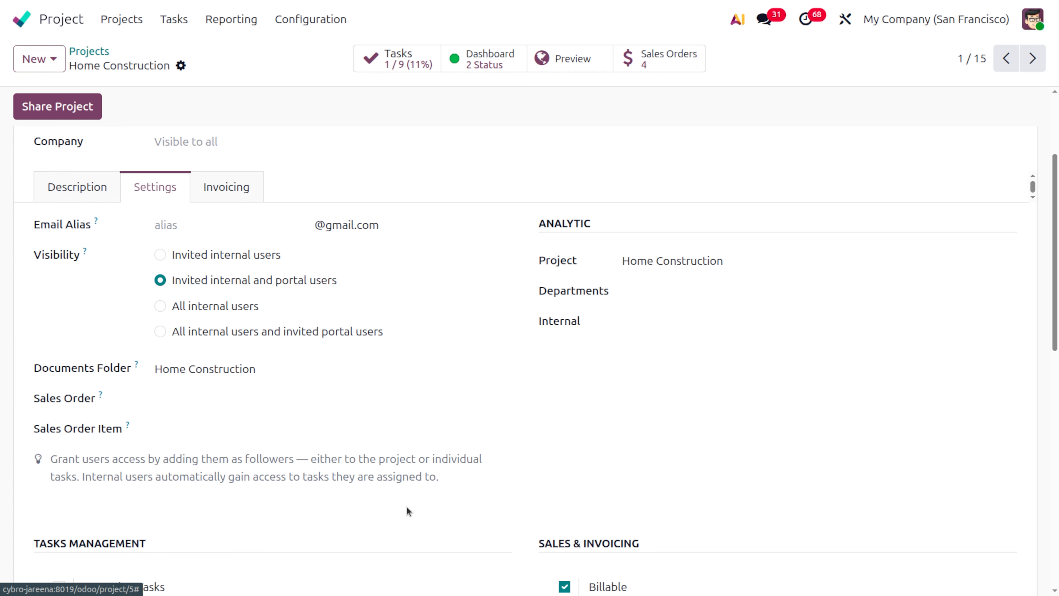
{"action": "scroll", "coordinate": [406, 507], "scroll_direction": "up", "scroll_amount": 1}
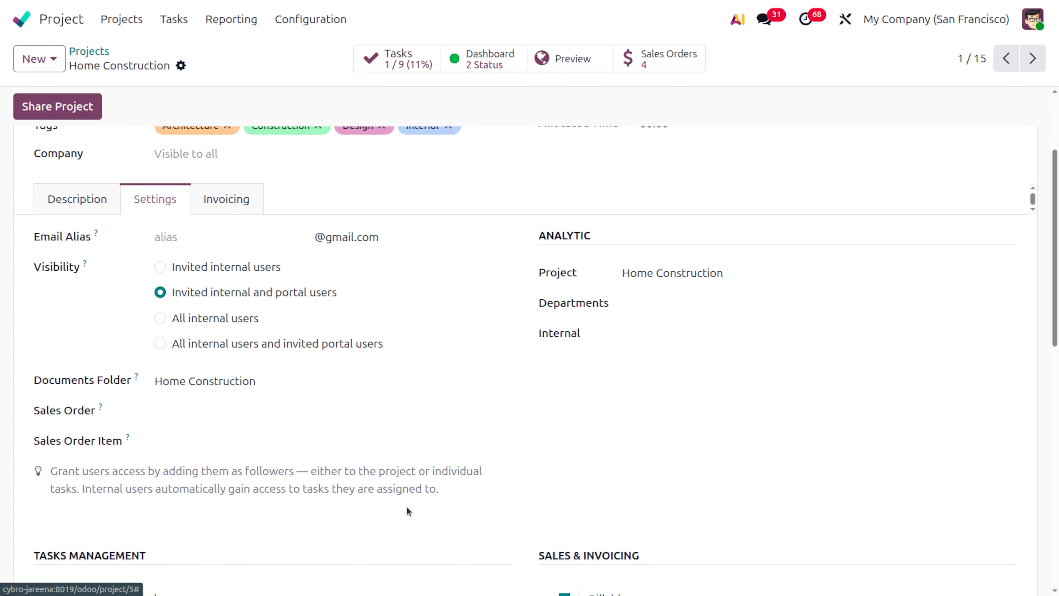
{"action": "scroll", "coordinate": [406, 506], "scroll_direction": "down", "scroll_amount": 10}
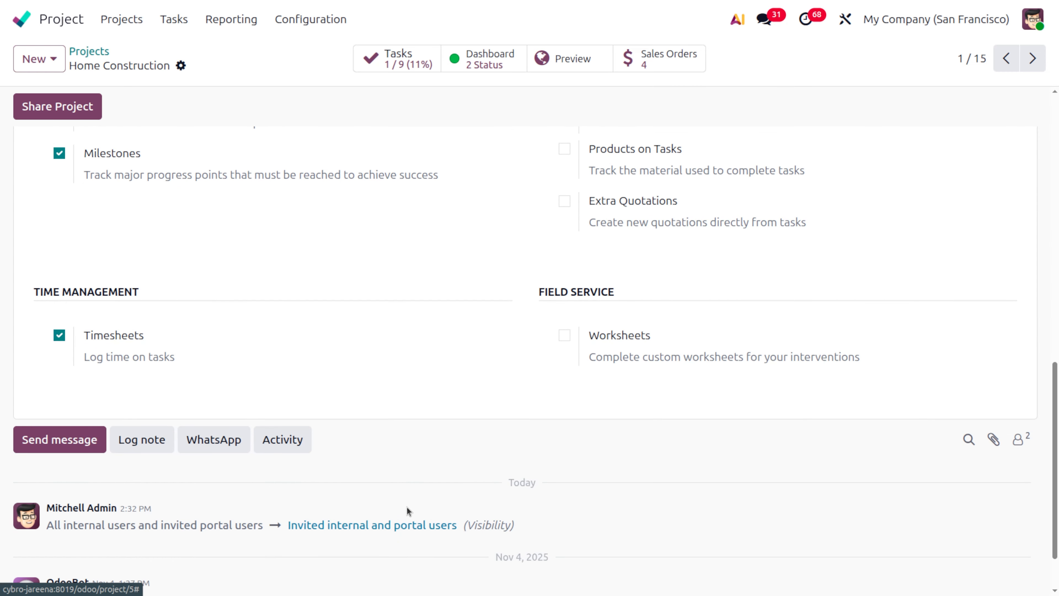
{"action": "scroll", "coordinate": [406, 507], "scroll_direction": "up", "scroll_amount": 1}
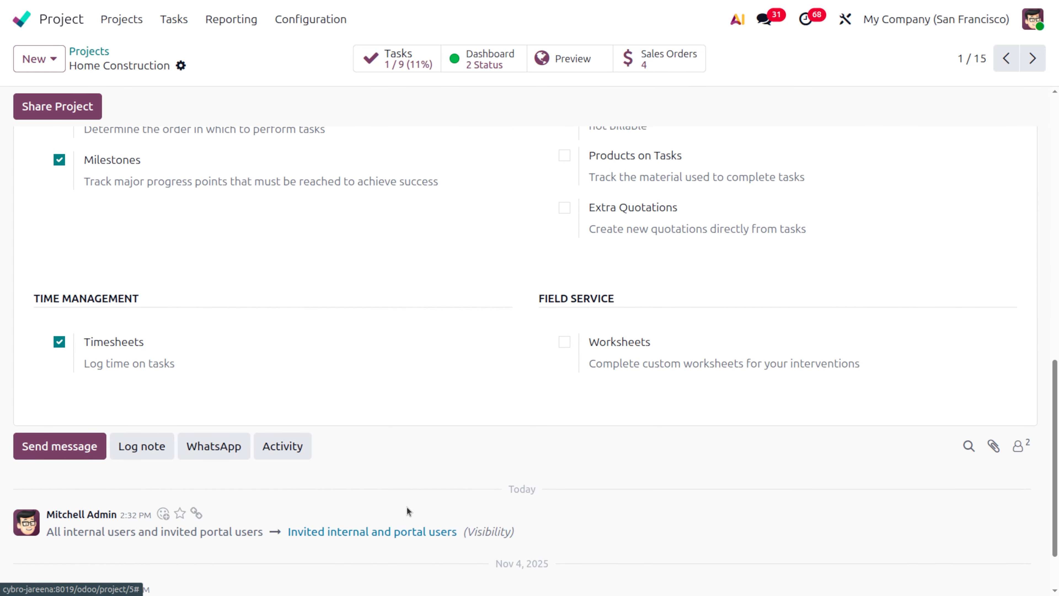
{"action": "scroll", "coordinate": [407, 506], "scroll_direction": "up", "scroll_amount": 10}
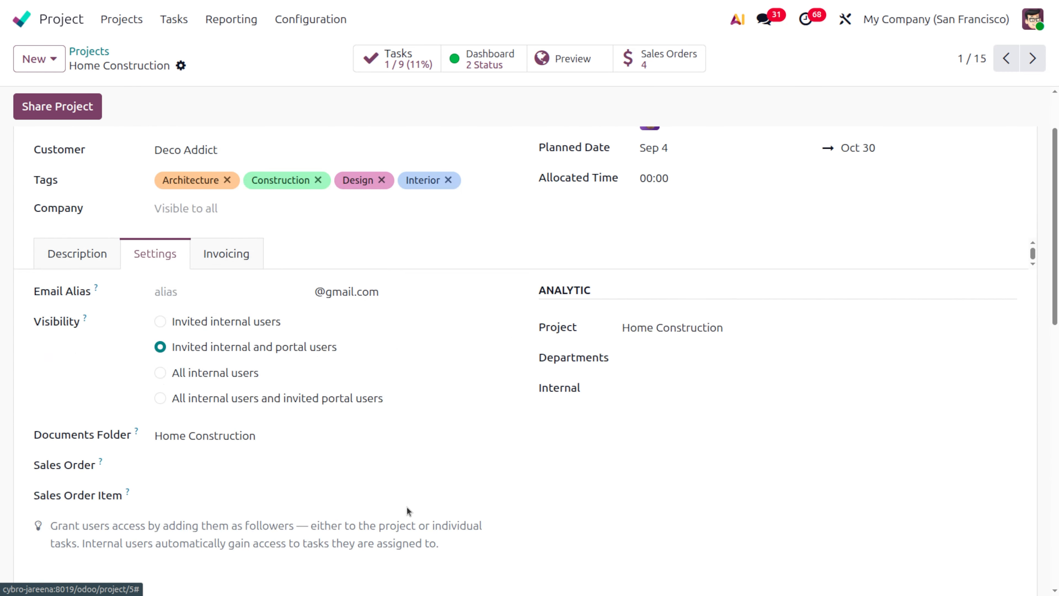
- Start sharing the Home Construction project and add the first suggested contact as a collaborator with Edit with limited access
{"action": "left_click", "coordinate": [65, 105]}
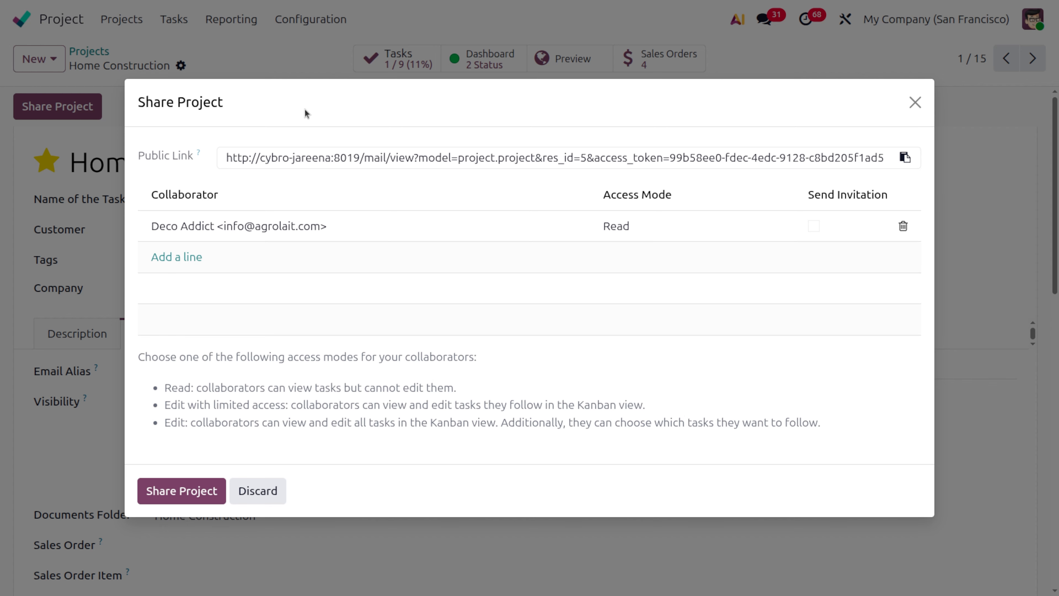
{"action": "left_click_drag", "start_coordinate": [304, 107], "coordinate": [272, 103]}
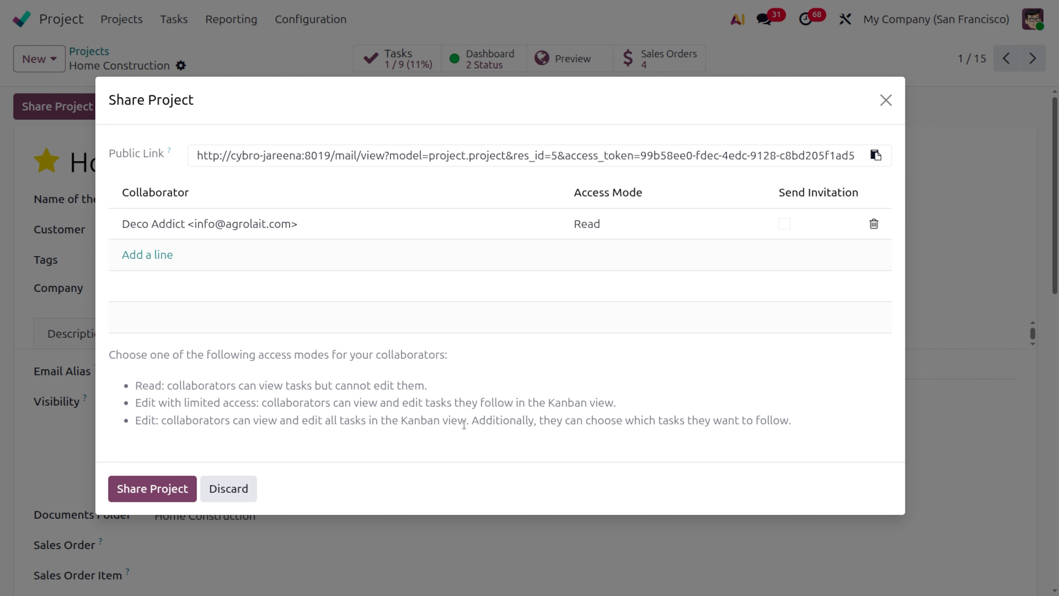
{"action": "left_click", "coordinate": [131, 255]}
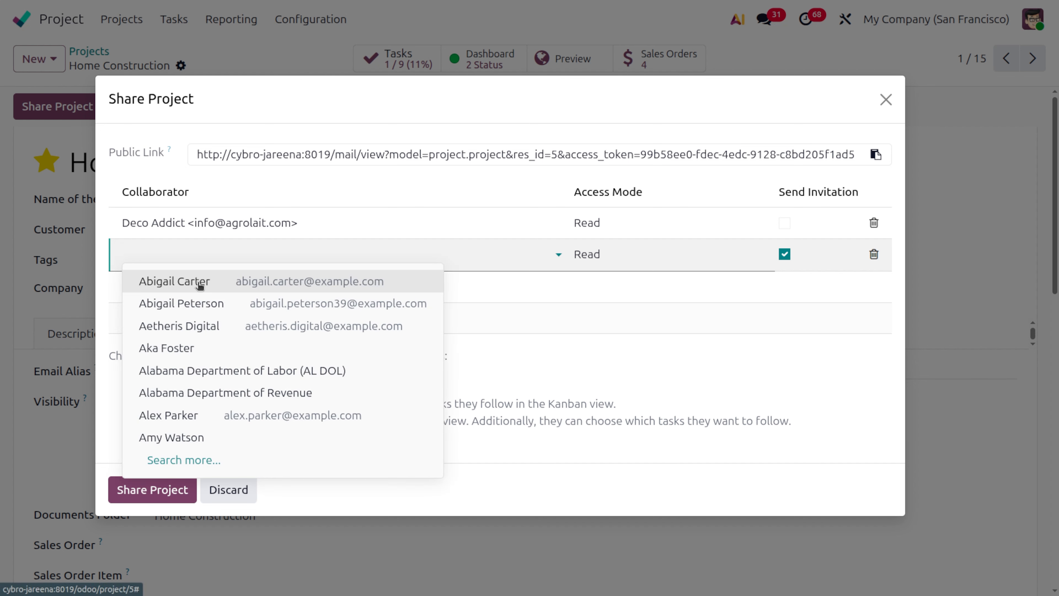
{"action": "left_click", "coordinate": [197, 284]}
{"action": "left_click", "coordinate": [601, 253]}
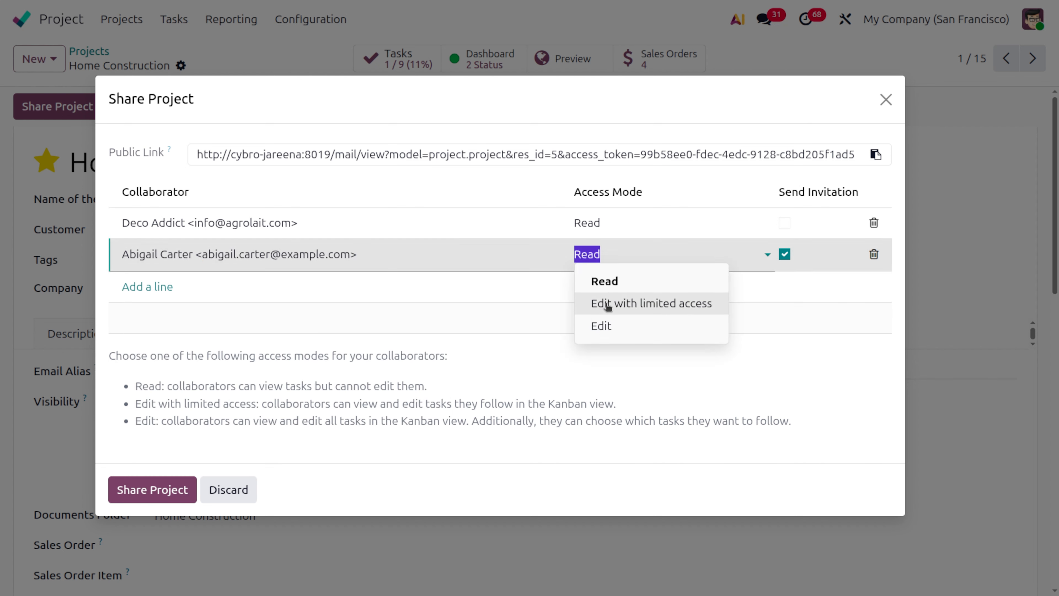
{"action": "left_click", "coordinate": [607, 305]}
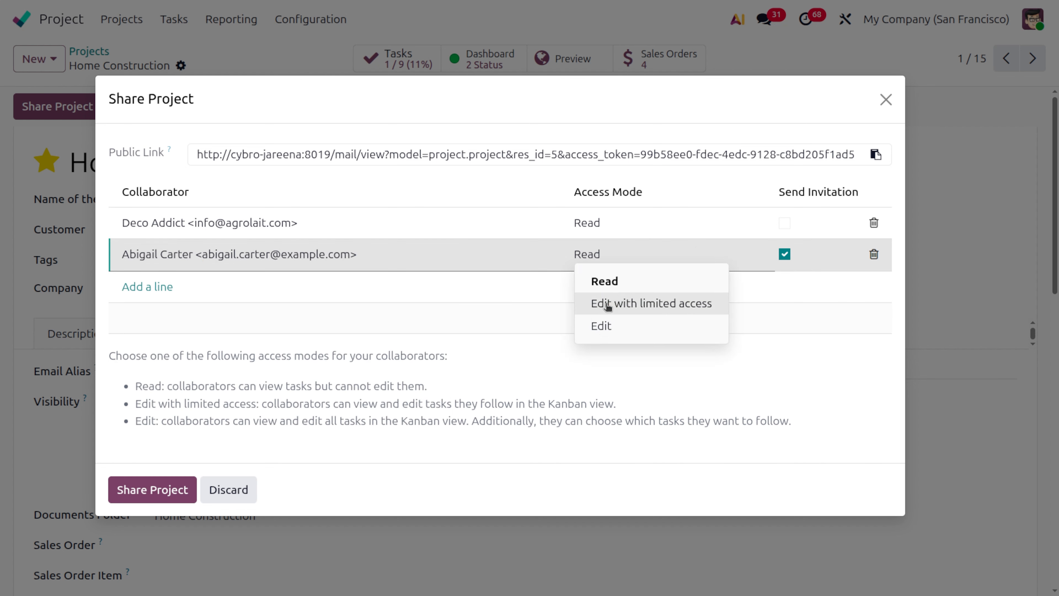
- Add another suggested contact without a listed e-mail as a collaborator on the project with Edit access
{"action": "left_click", "coordinate": [139, 286]}
{"action": "left_click", "coordinate": [146, 284]}
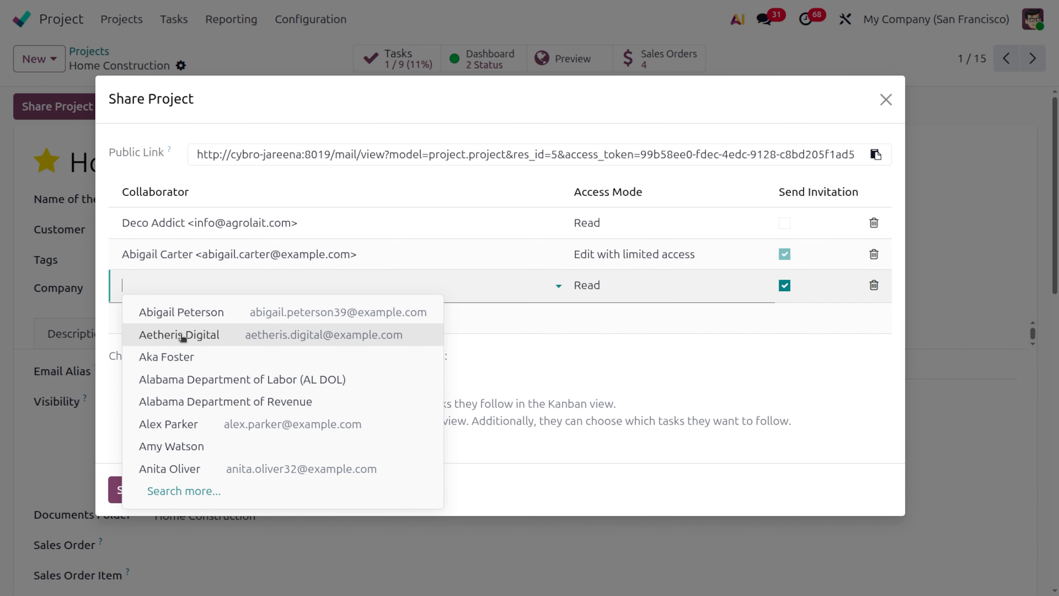
{"action": "left_click", "coordinate": [192, 357]}
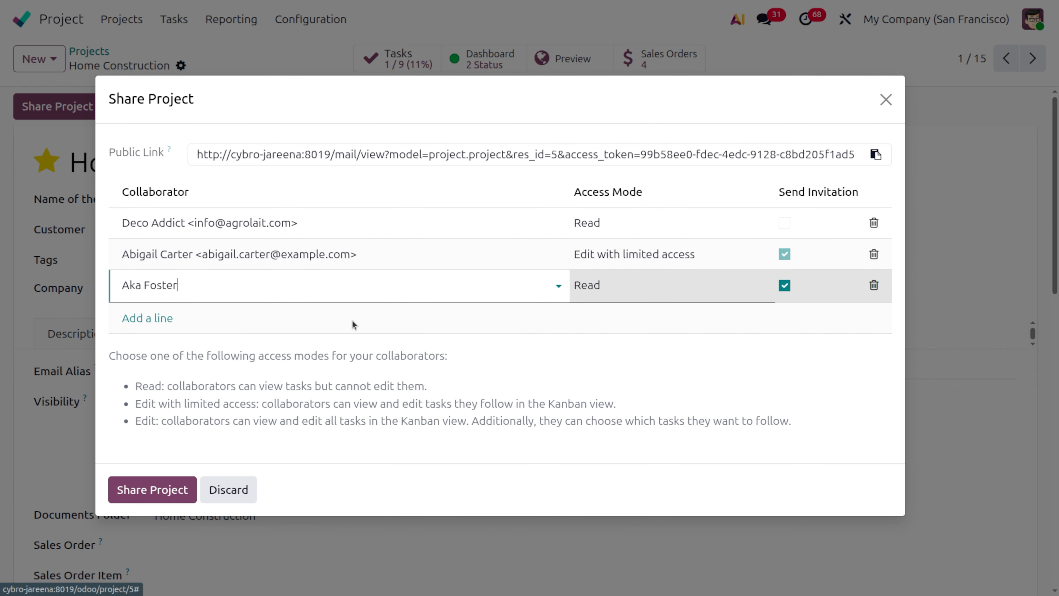
{"action": "left_click", "coordinate": [601, 285]}
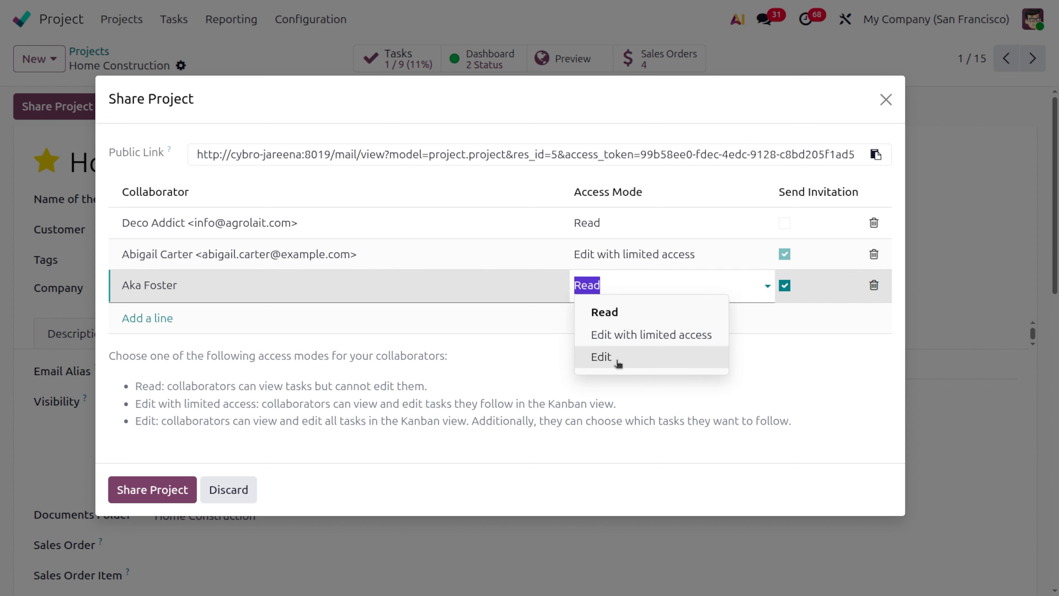
{"action": "left_click", "coordinate": [617, 359]}
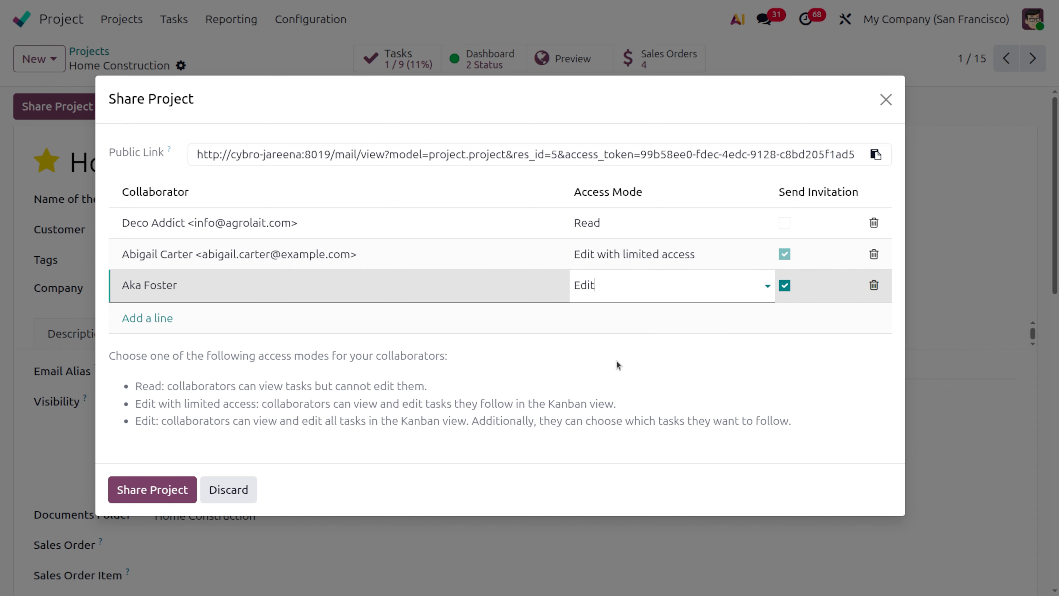
- Enable the invitation for the Deco Addict collaborator and share the project
{"action": "left_click", "coordinate": [785, 223]}
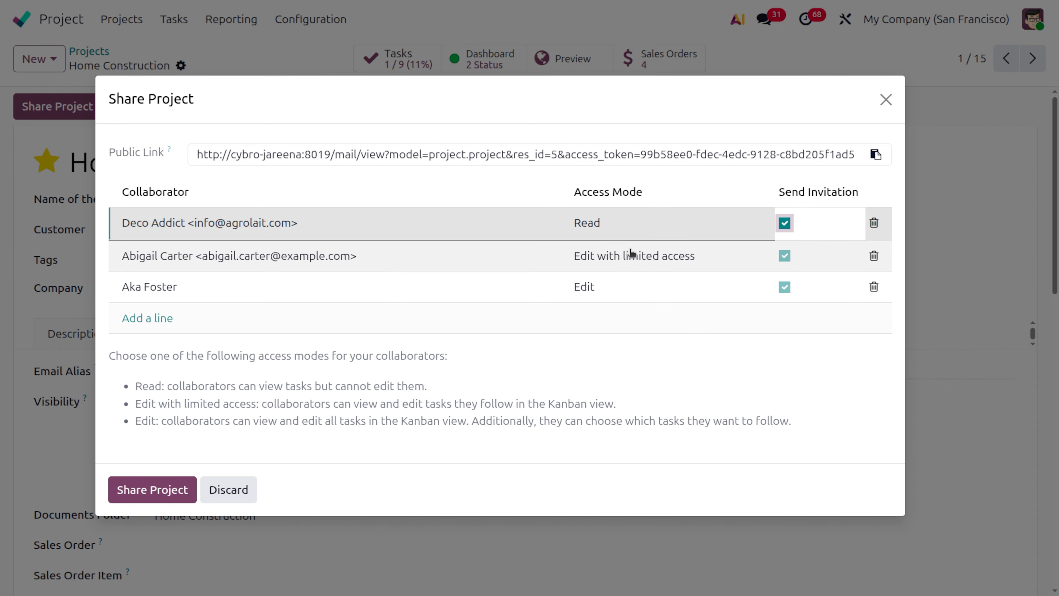
{"action": "left_click", "coordinate": [151, 491]}
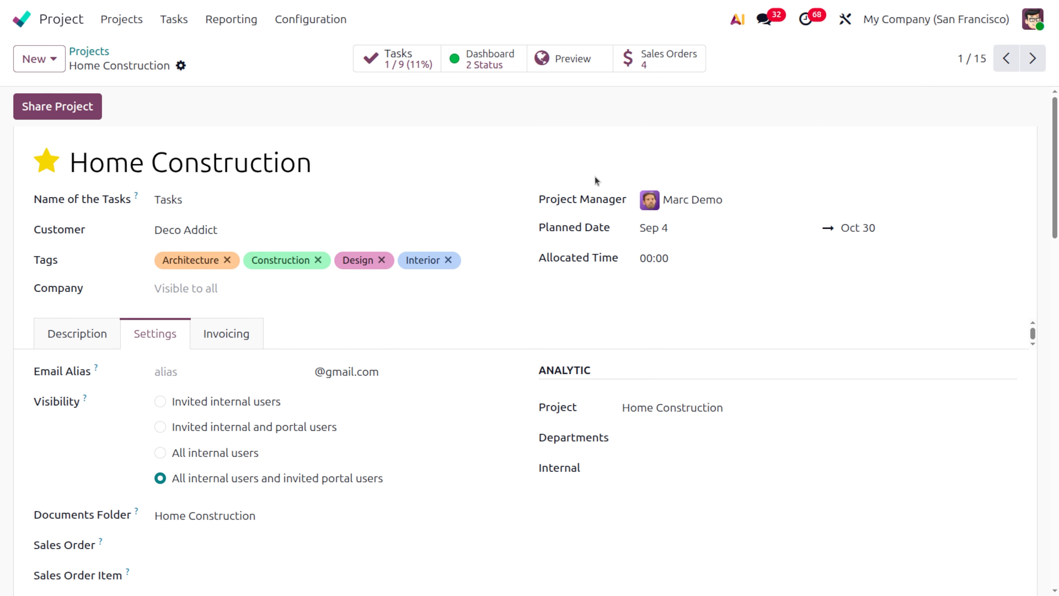
- Preview the Home Construction project as shared with customers and examine the Plumbing Services task's description and its text formatting options
{"action": "left_click", "coordinate": [569, 61]}
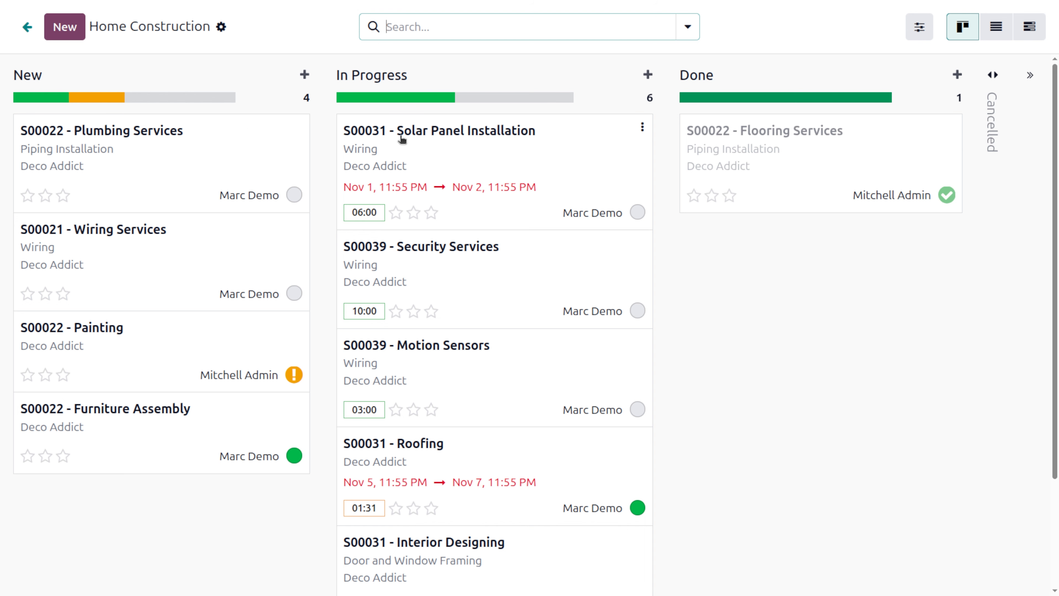
{"action": "left_click", "coordinate": [187, 141]}
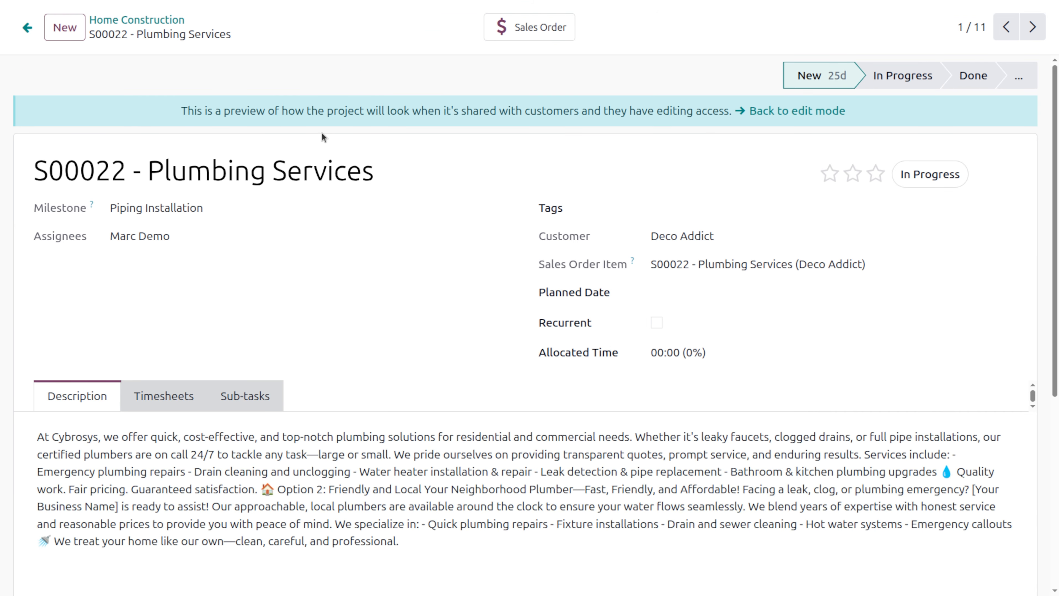
{"action": "left_click", "coordinate": [157, 395]}
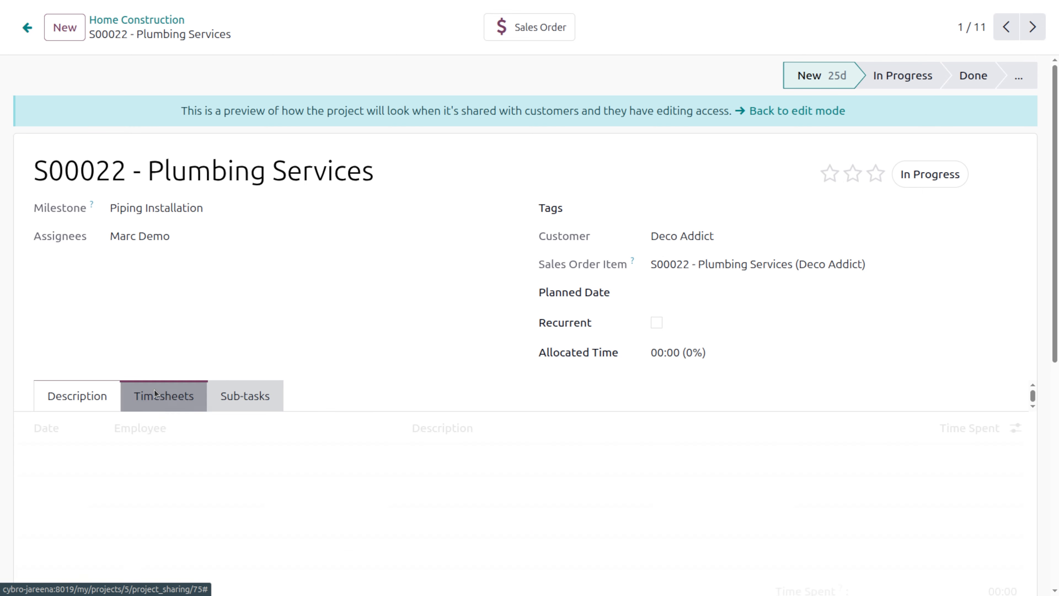
{"action": "left_click", "coordinate": [74, 396]}
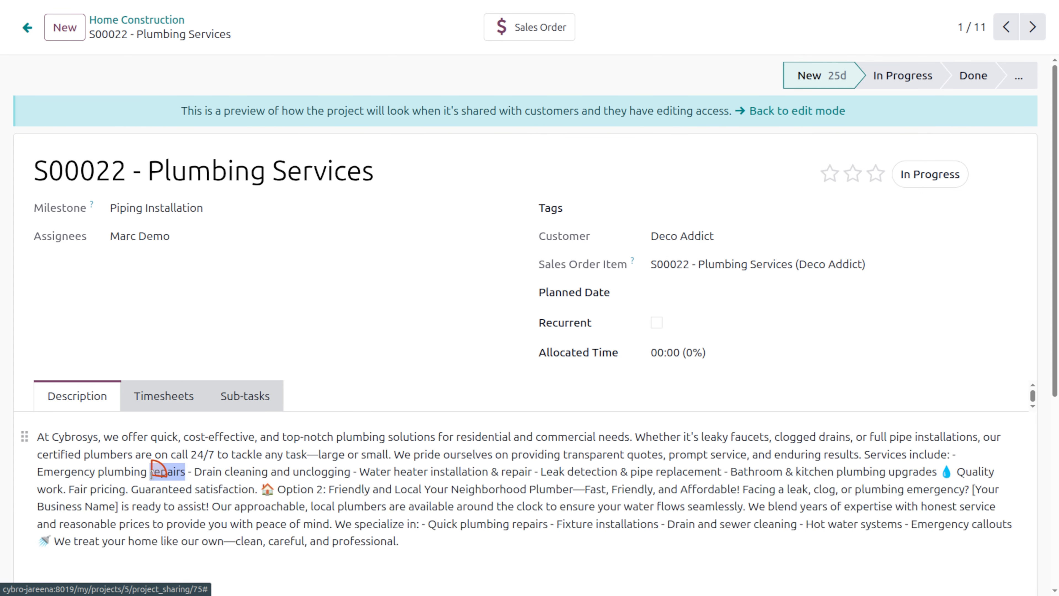
{"action": "triple_click", "coordinate": [151, 471]}
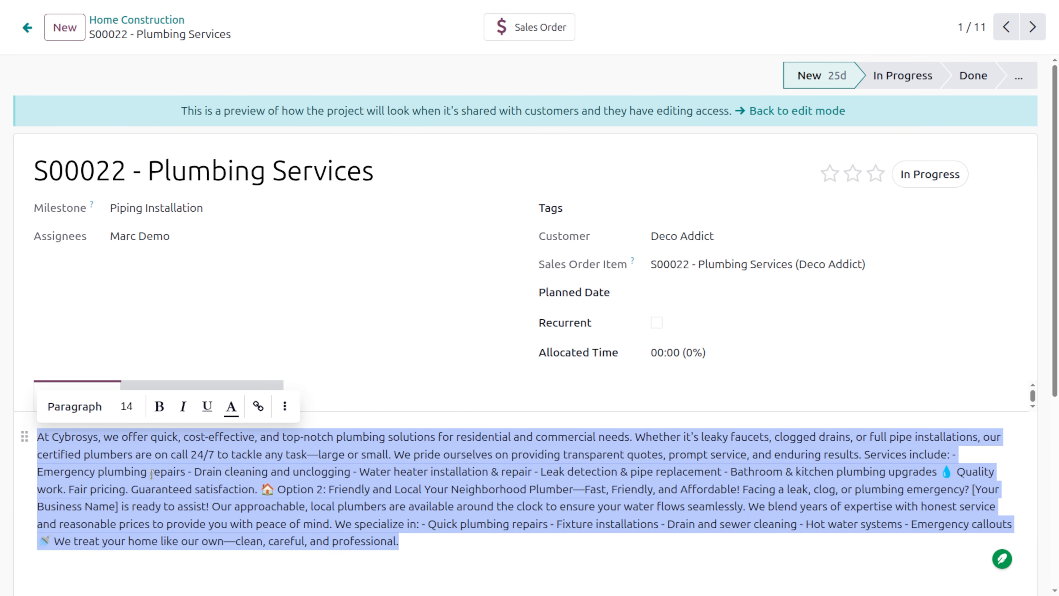
{"action": "left_click", "coordinate": [285, 406]}
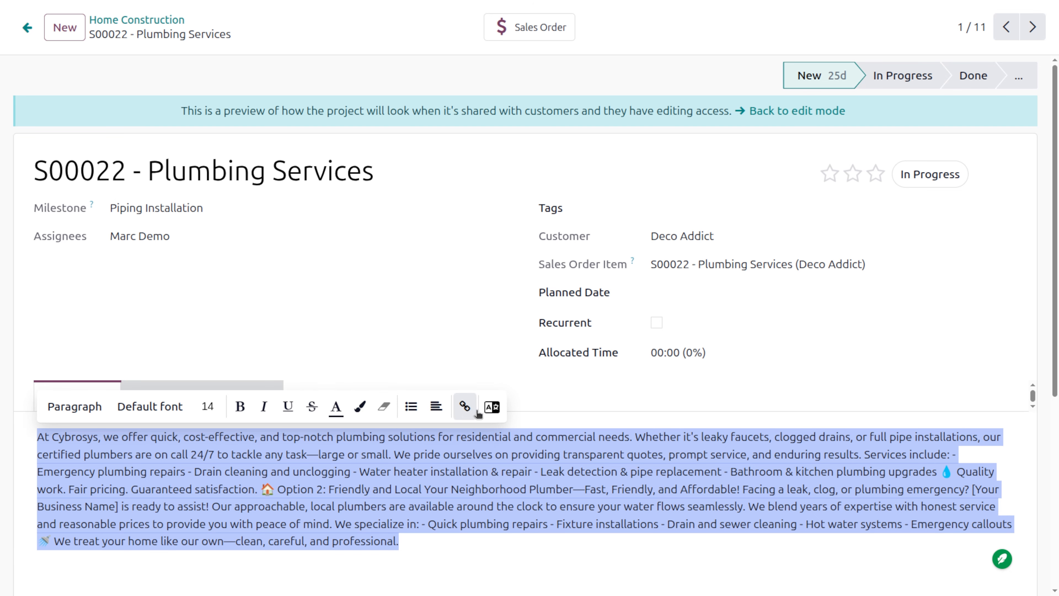
{"action": "left_click", "coordinate": [451, 544]}
- Review the Plumbing Services task's timesheets, sub-tasks and follower messages, and return to the shared project's task board
{"action": "left_click", "coordinate": [158, 395]}
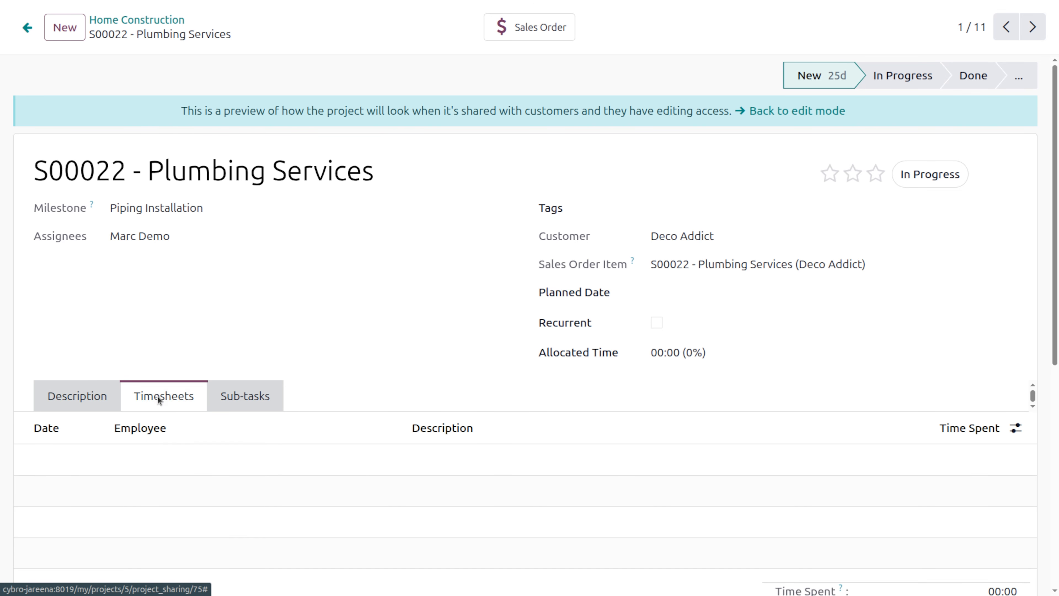
{"action": "left_click", "coordinate": [244, 403]}
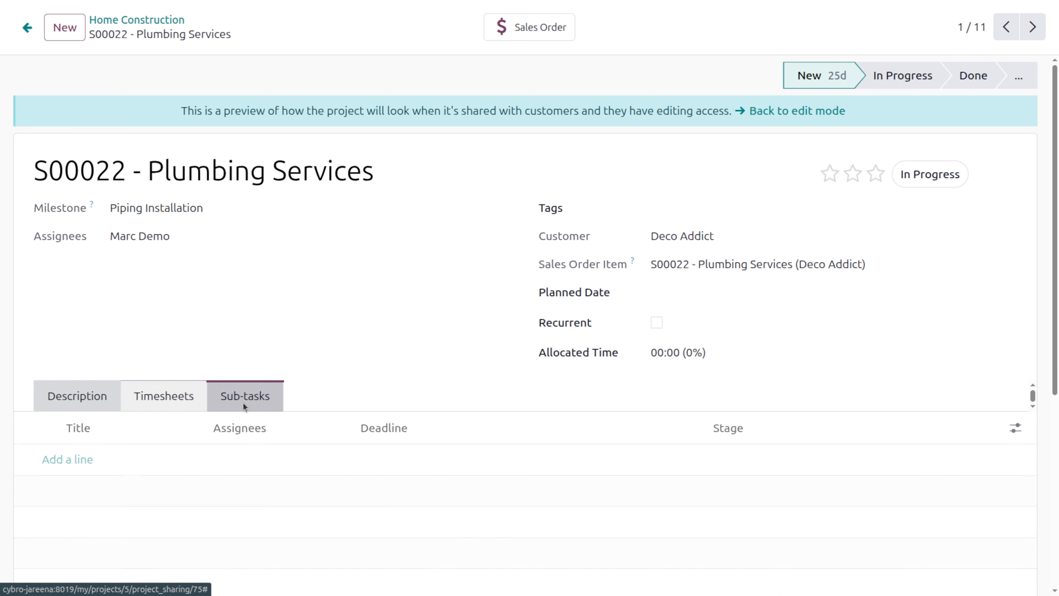
{"action": "left_click", "coordinate": [77, 396]}
{"action": "scroll", "coordinate": [754, 345], "scroll_direction": "down", "scroll_amount": 5}
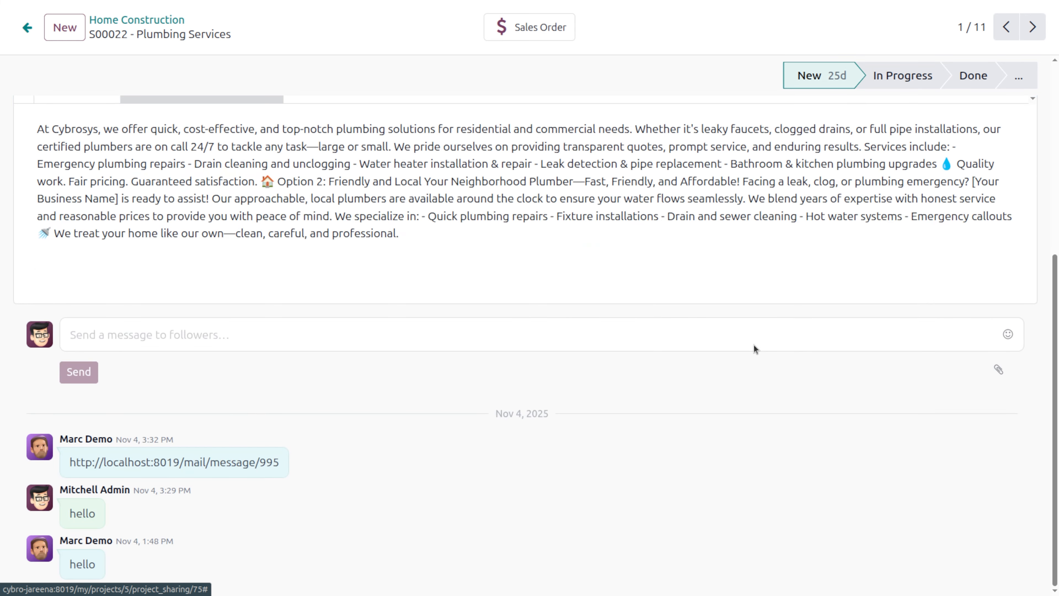
{"action": "scroll", "coordinate": [754, 344], "scroll_direction": "up", "scroll_amount": 6}
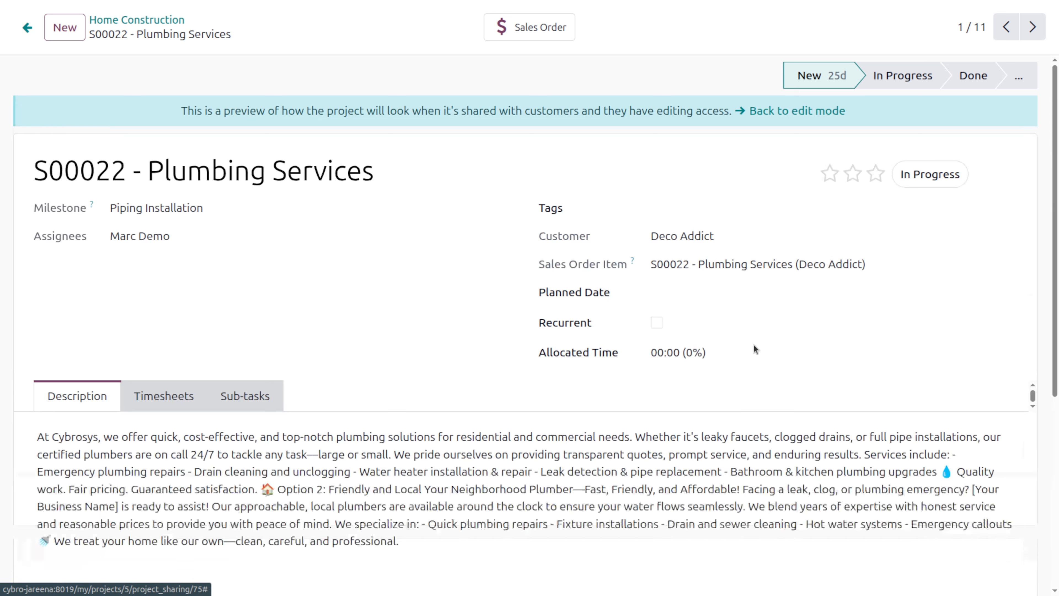
{"action": "left_click", "coordinate": [166, 26]}
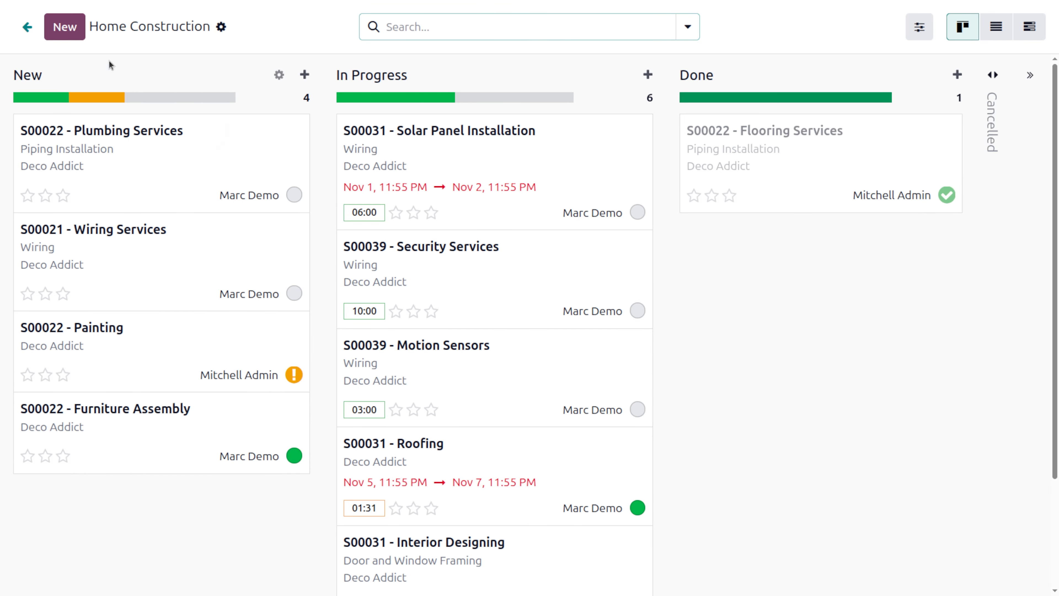
- Go back to the portal's project list and look through all the projects
{"action": "left_click", "coordinate": [27, 26]}
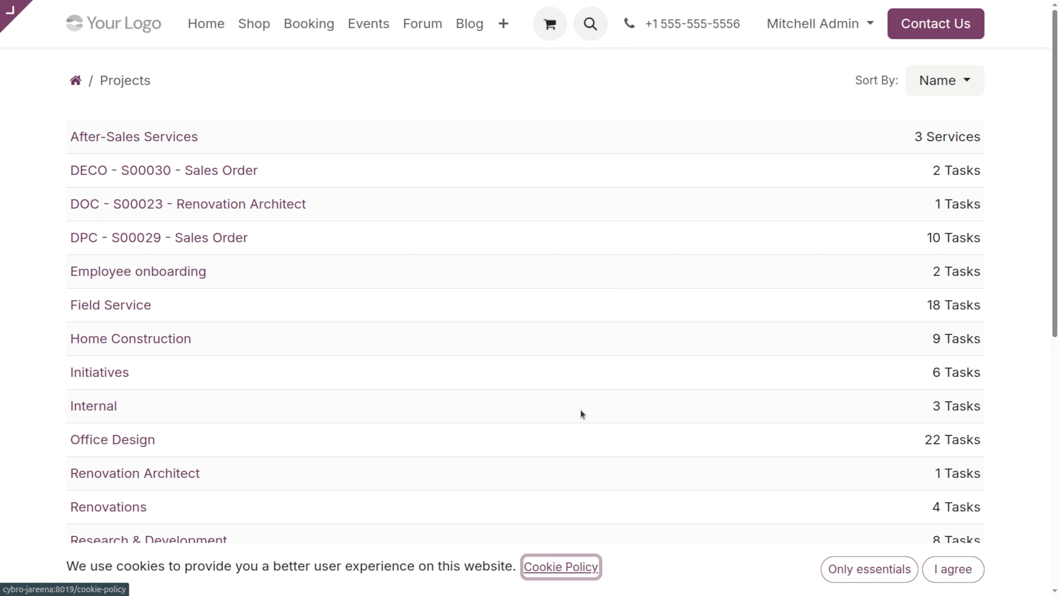
{"action": "scroll", "coordinate": [580, 410], "scroll_direction": "down", "scroll_amount": 5}
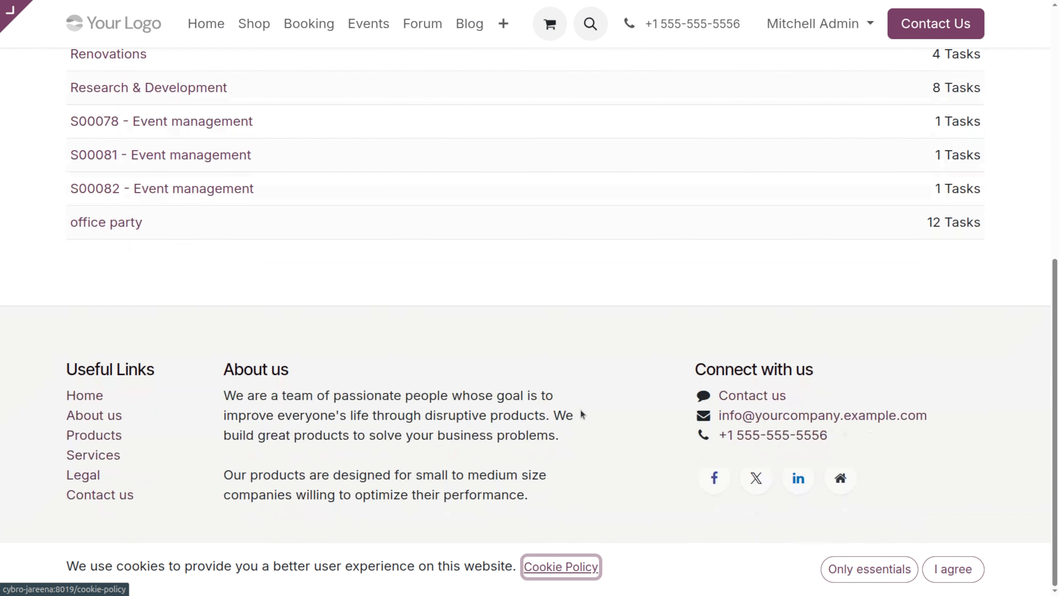
{"action": "scroll", "coordinate": [580, 411], "scroll_direction": "up", "scroll_amount": 5}
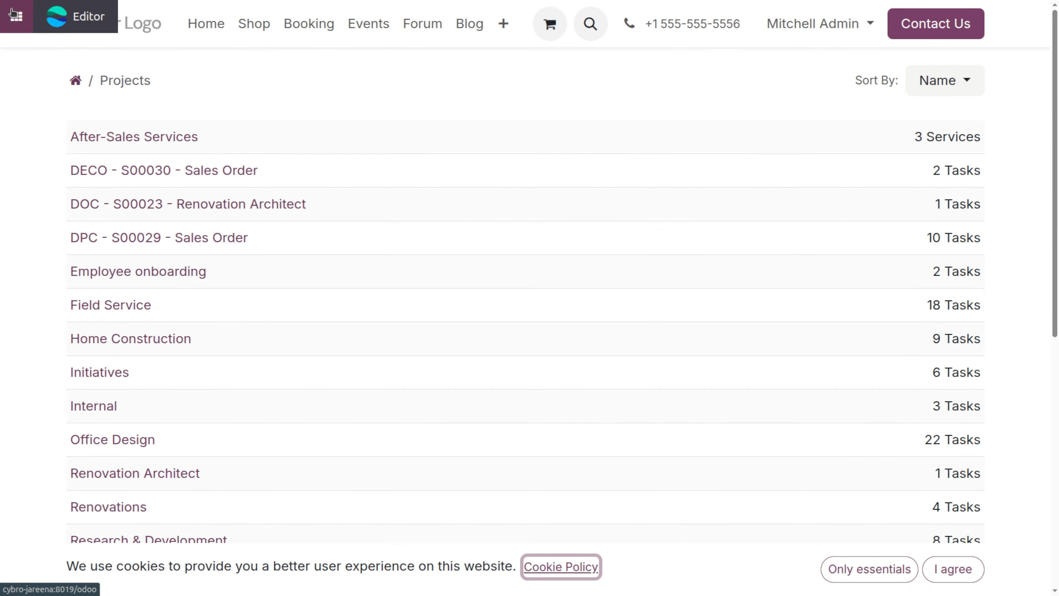
- Return from the portal to the Project app and open the Employee onboarding project
{"action": "left_click", "coordinate": [14, 15]}
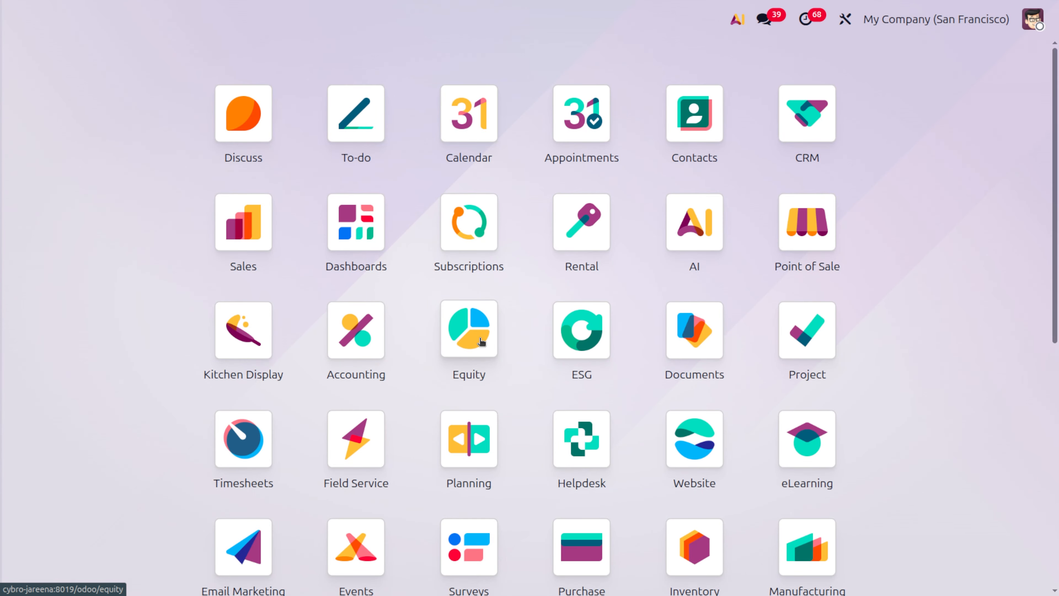
{"action": "type", "text": "pr"}
{"action": "key", "text": "Return"}
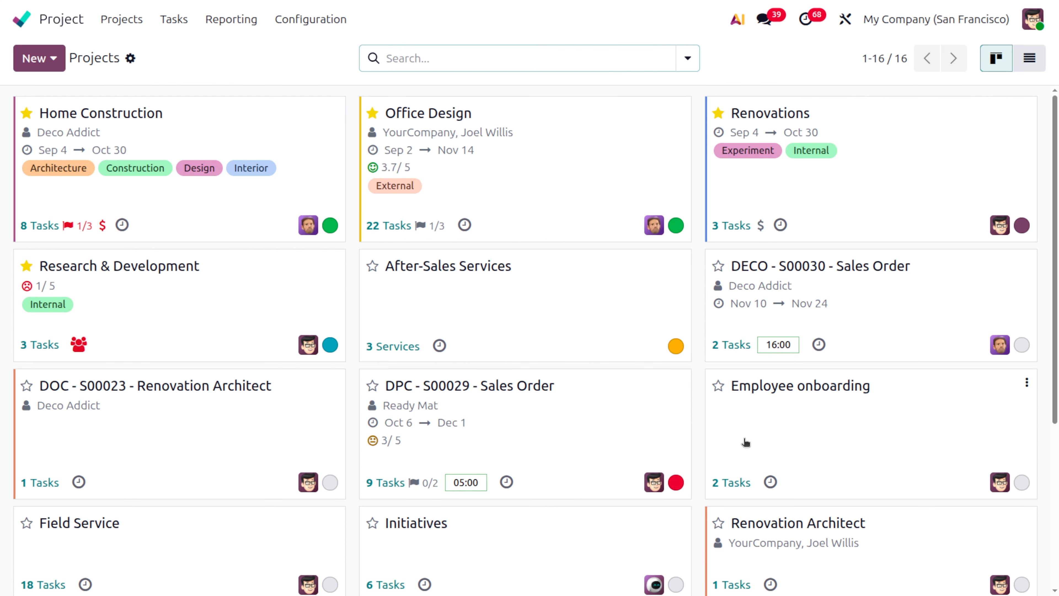
{"action": "left_click", "coordinate": [807, 413]}
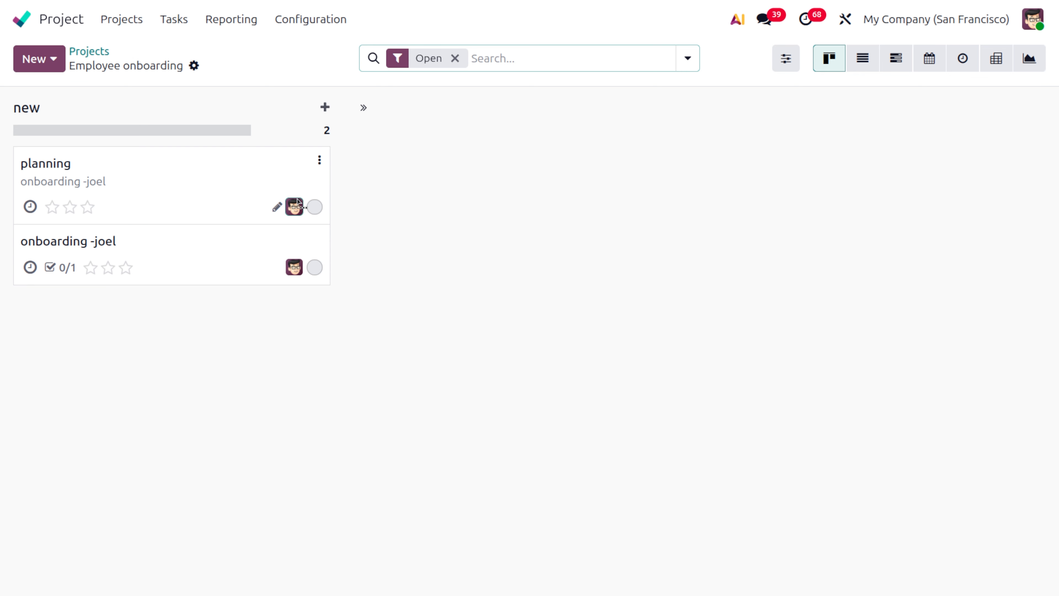
- Create a new task titled "employee name onboarding" in the Employee onboarding project and assign it to the administrator
{"action": "left_click", "coordinate": [37, 55]}
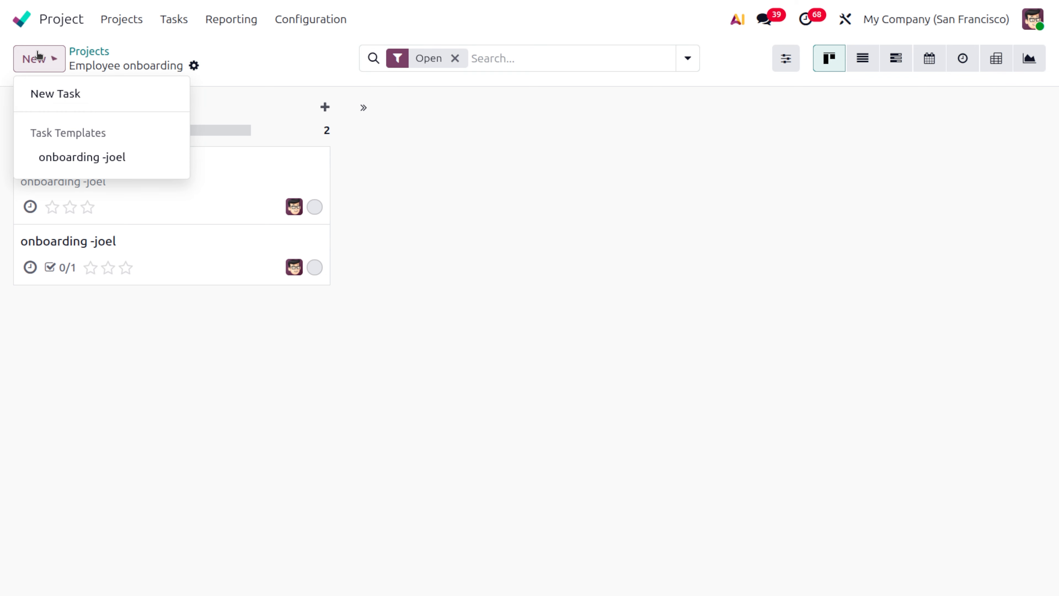
{"action": "left_click", "coordinate": [77, 97]}
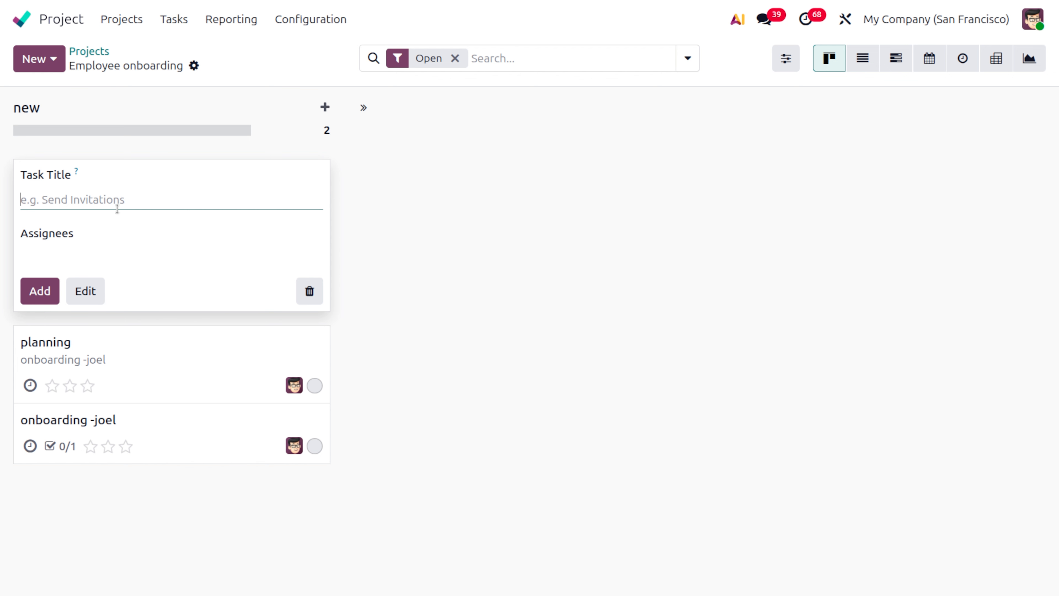
{"action": "type", "text": "employee"}
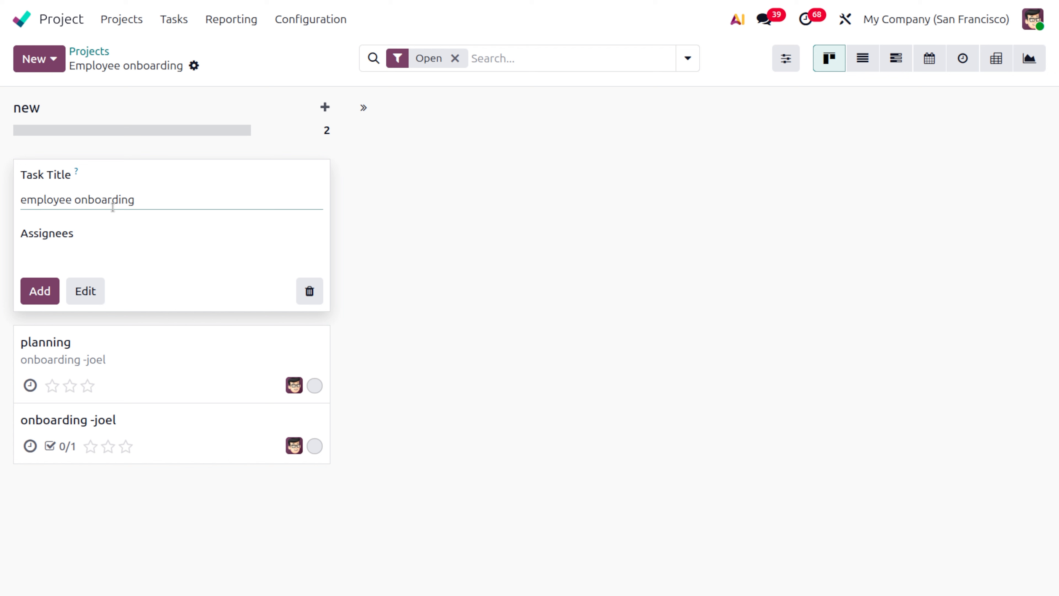
{"action": "type", "text": "name"}
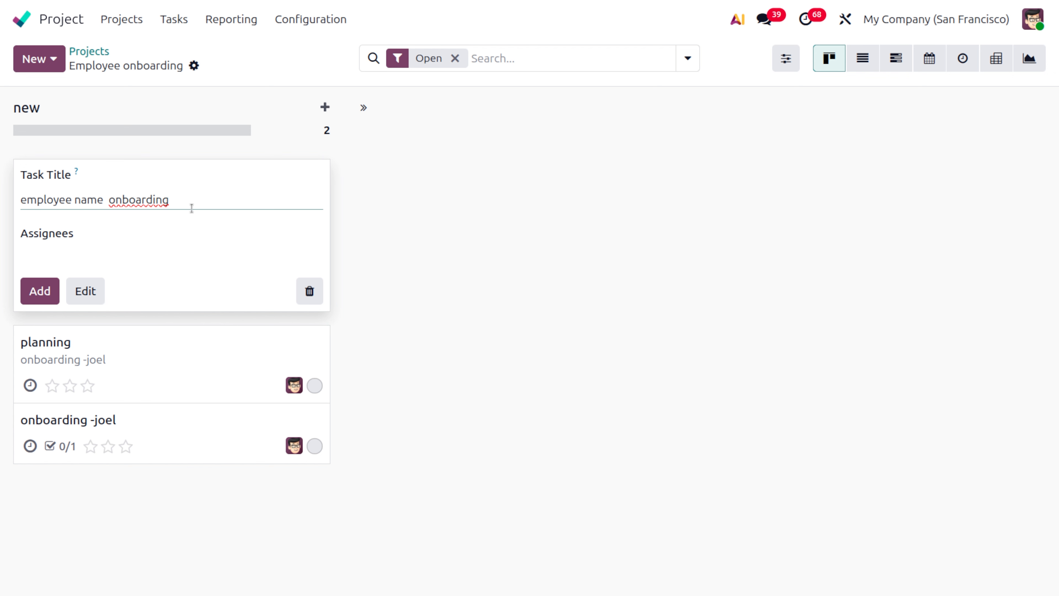
{"action": "left_click", "coordinate": [55, 256]}
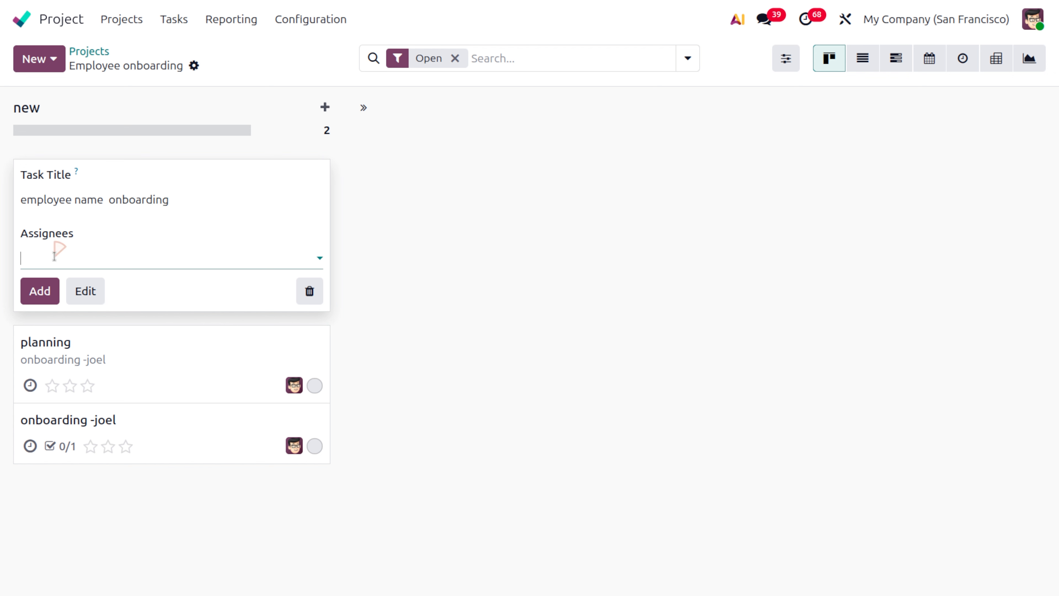
{"action": "left_click", "coordinate": [76, 292]}
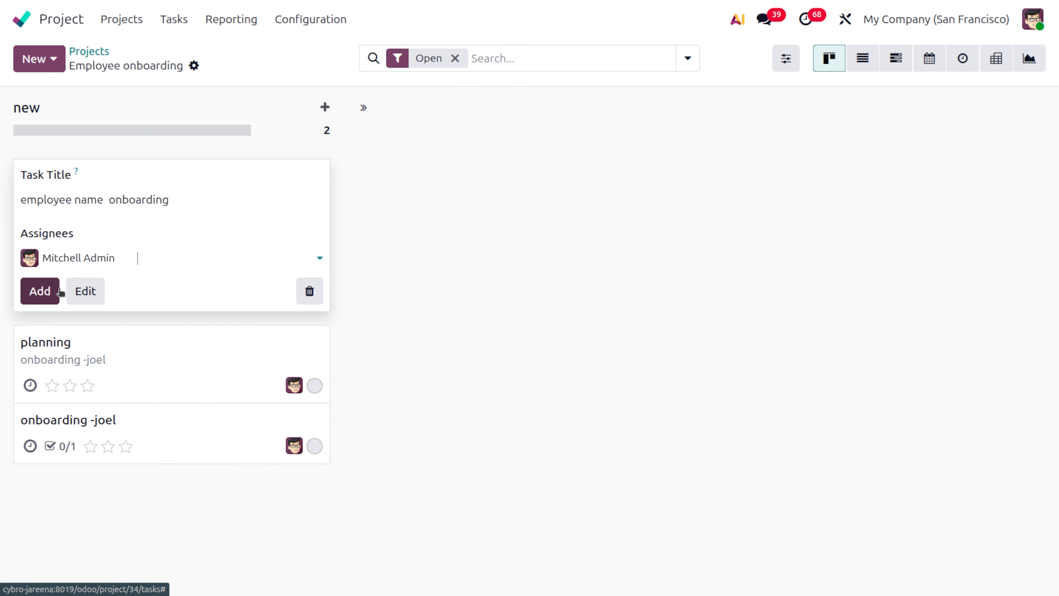
{"action": "left_click", "coordinate": [46, 292]}
{"action": "left_click", "coordinate": [445, 266]}
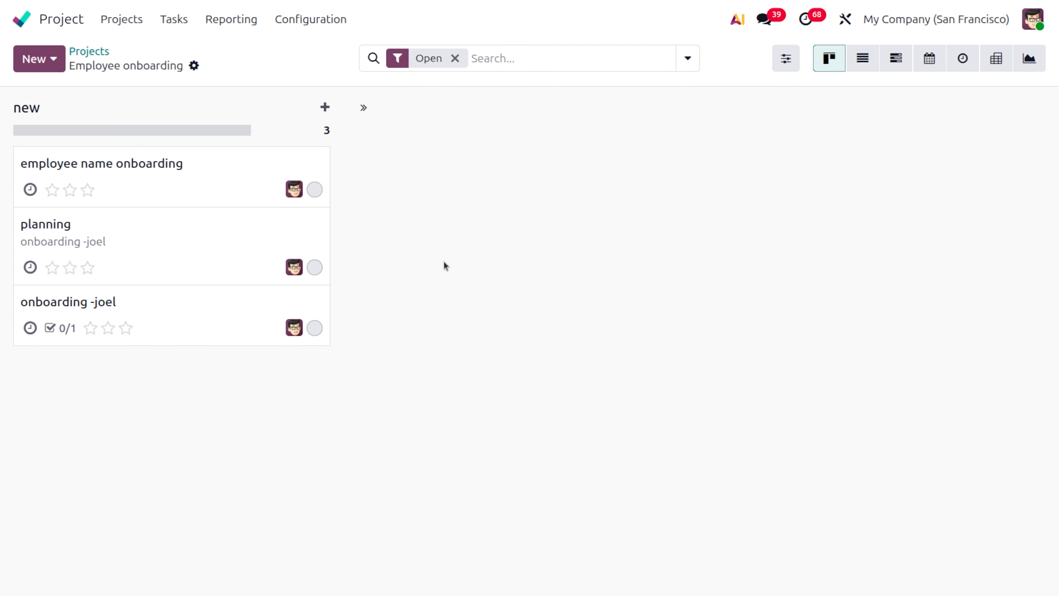
- Open the "employee name onboarding" task and convert it to a template
{"action": "left_click", "coordinate": [253, 185]}
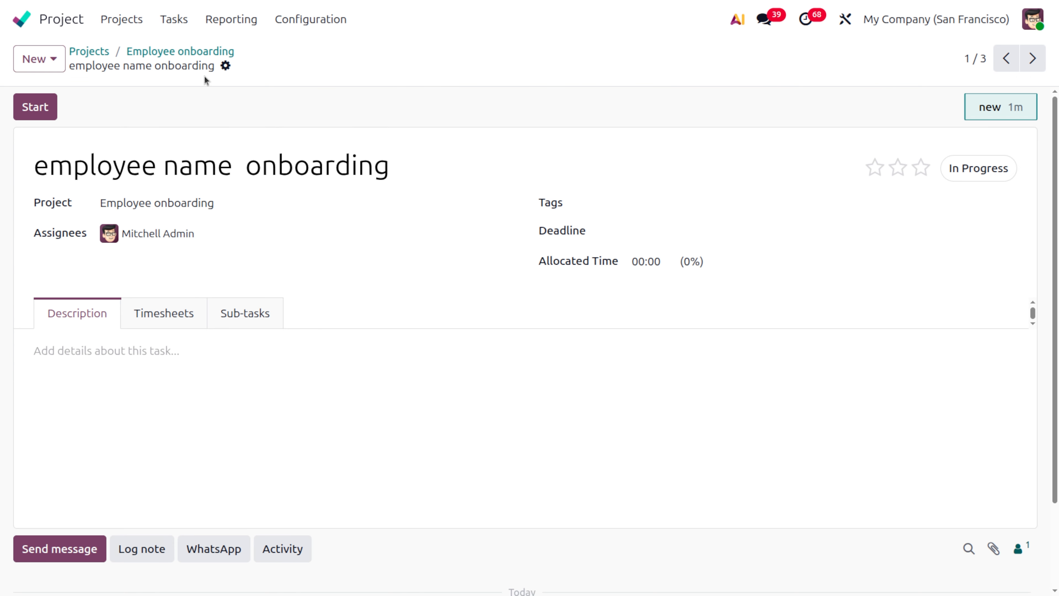
{"action": "left_click", "coordinate": [225, 65]}
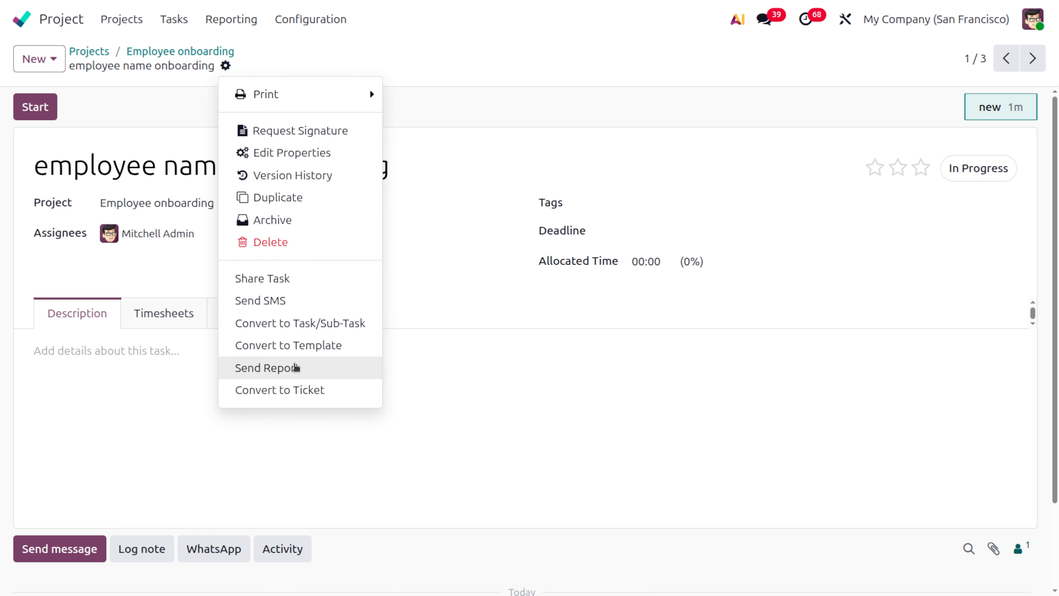
{"action": "left_click", "coordinate": [289, 349]}
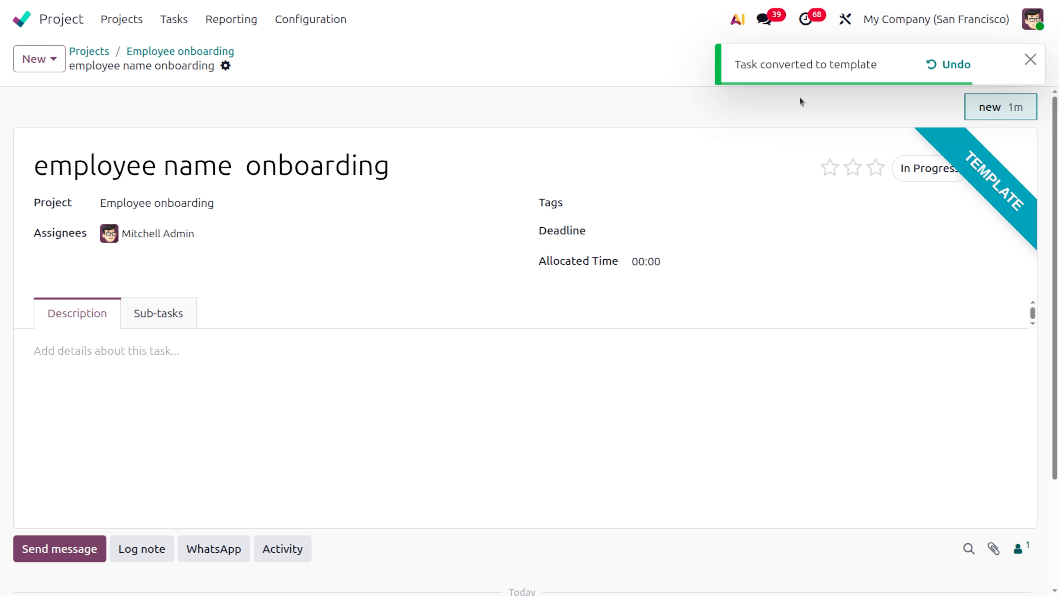
- Create a new task in the Employee onboarding project from the "employee name onboarding" task template
{"action": "left_click", "coordinate": [171, 51]}
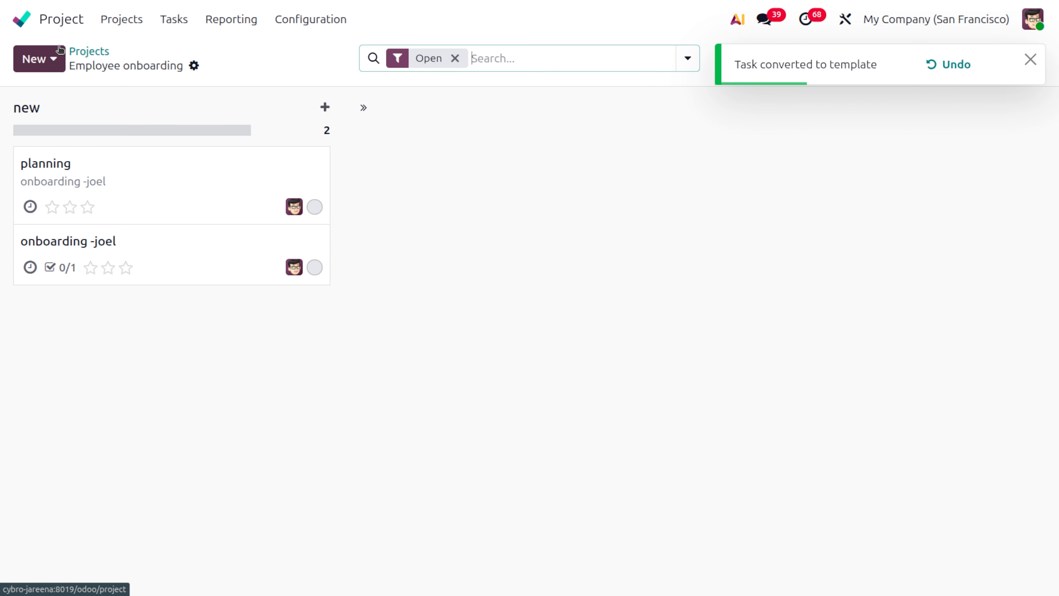
{"action": "left_click", "coordinate": [55, 57]}
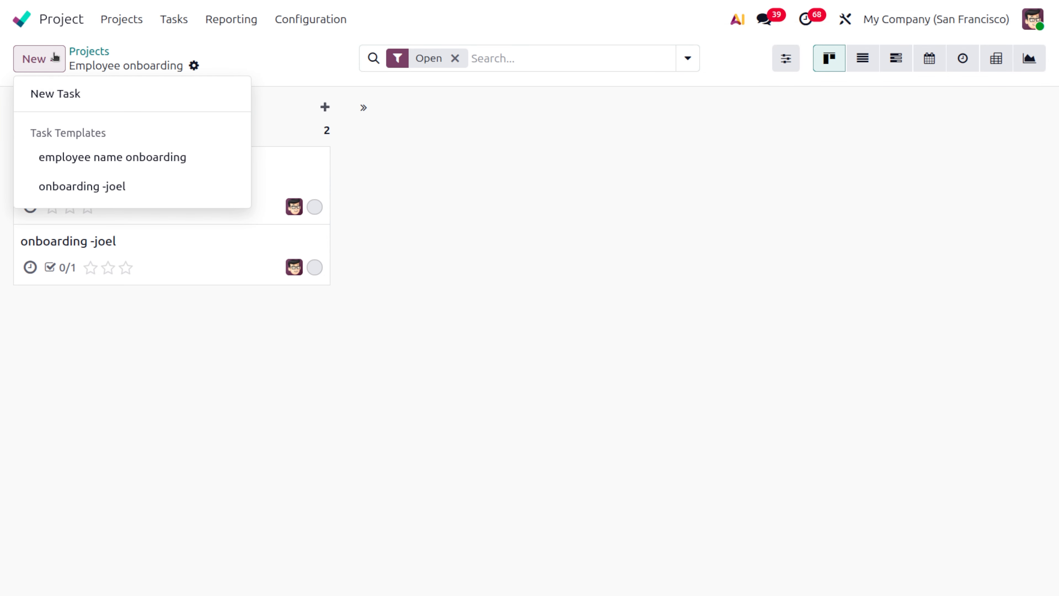
{"action": "left_click", "coordinate": [100, 157]}
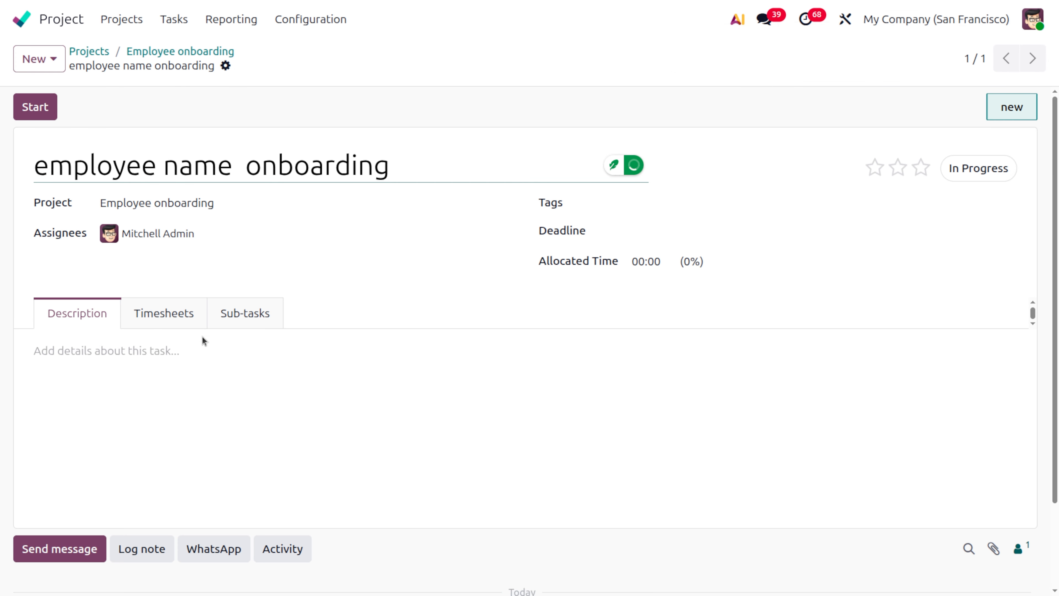
- Add a "planning" sub-task with the state Changes Requested and open the task's sub-task list
{"action": "left_click", "coordinate": [230, 315]}
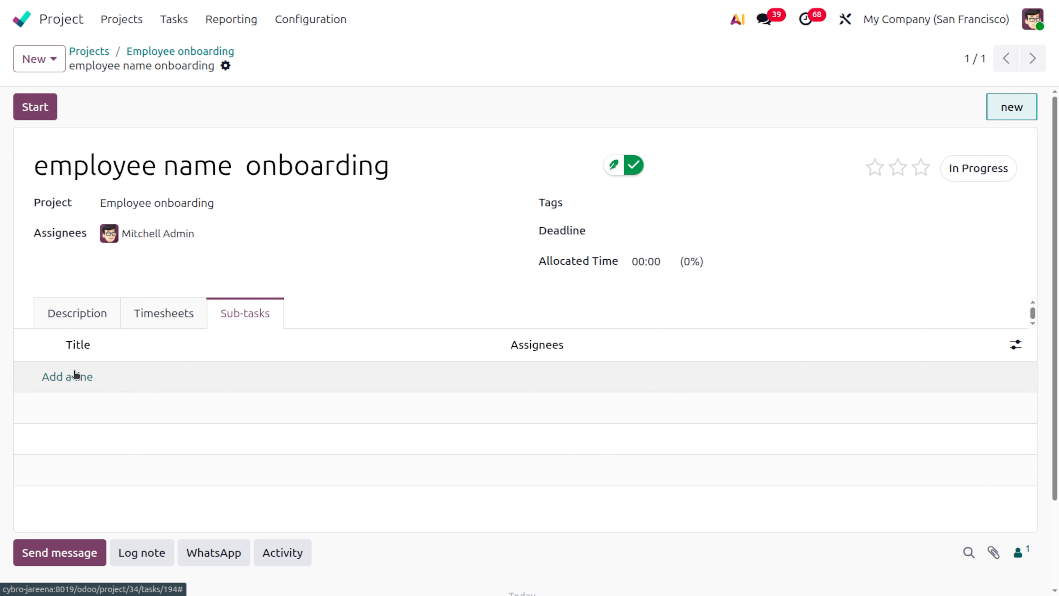
{"action": "left_click", "coordinate": [73, 371]}
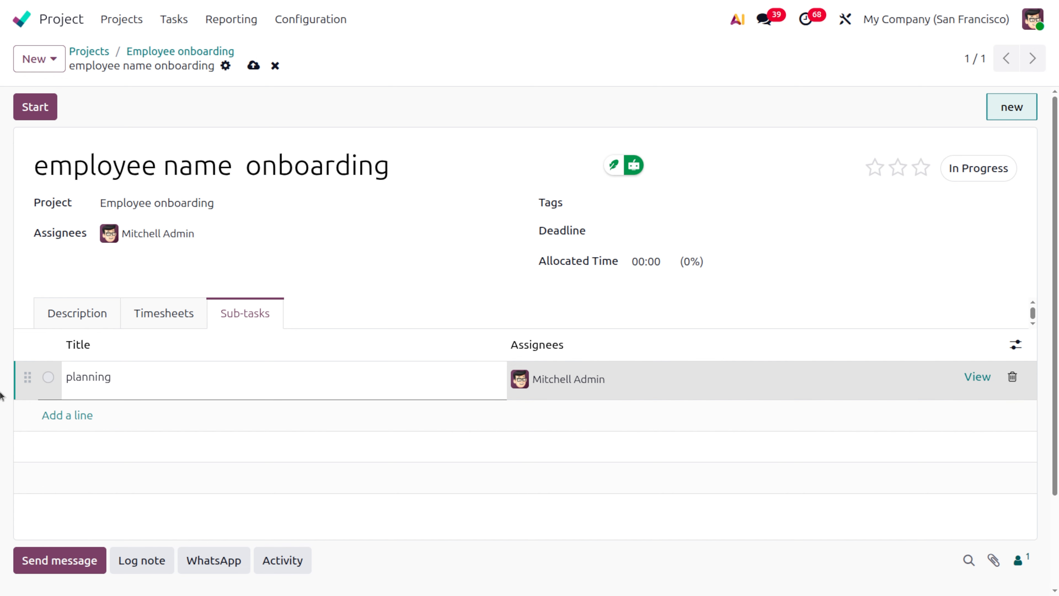
{"action": "left_click", "coordinate": [48, 378]}
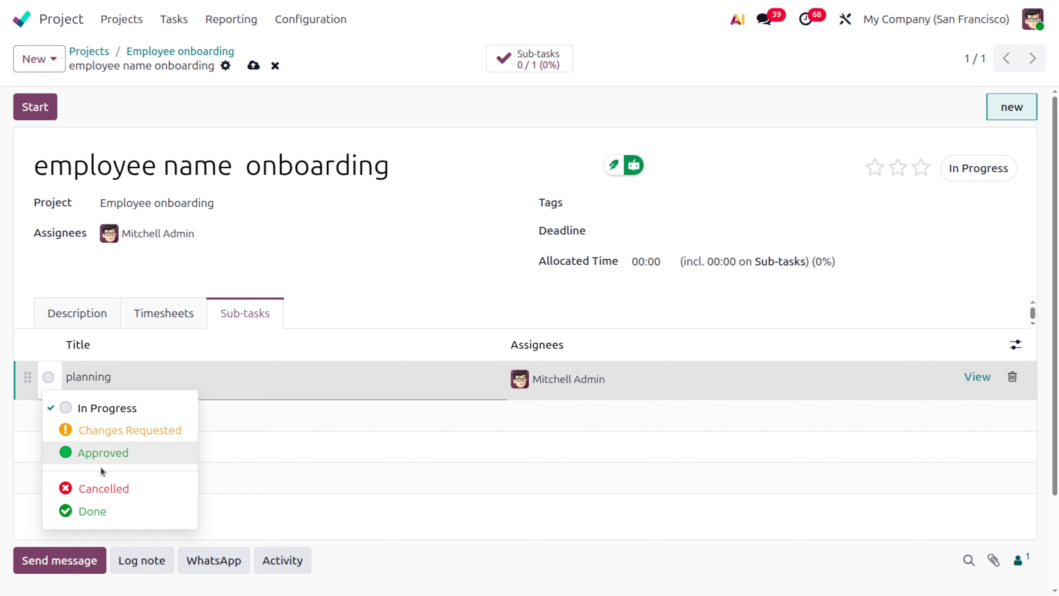
{"action": "left_click", "coordinate": [100, 441]}
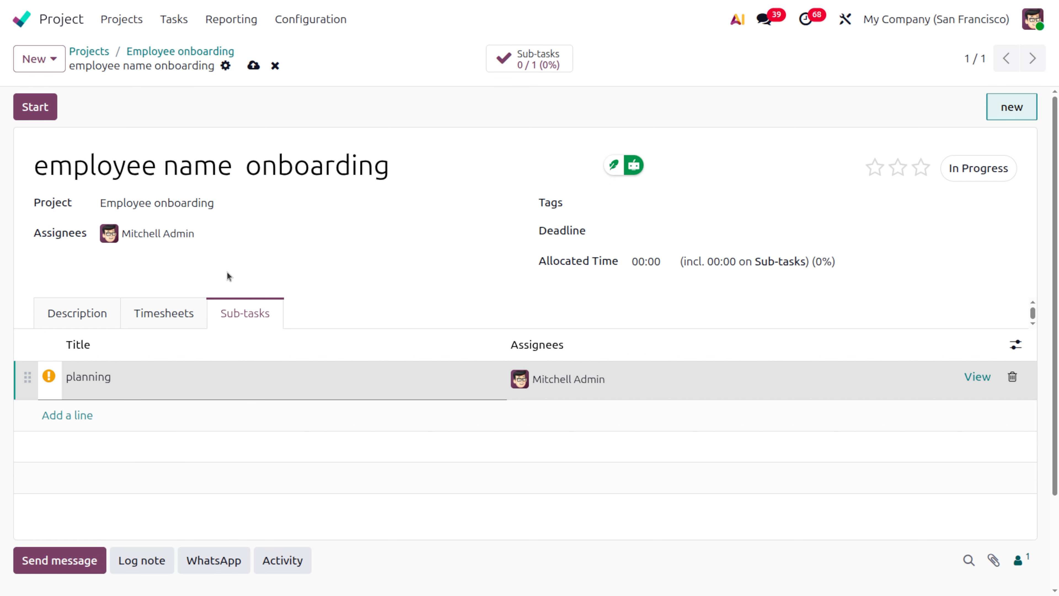
{"action": "left_click", "coordinate": [551, 65]}
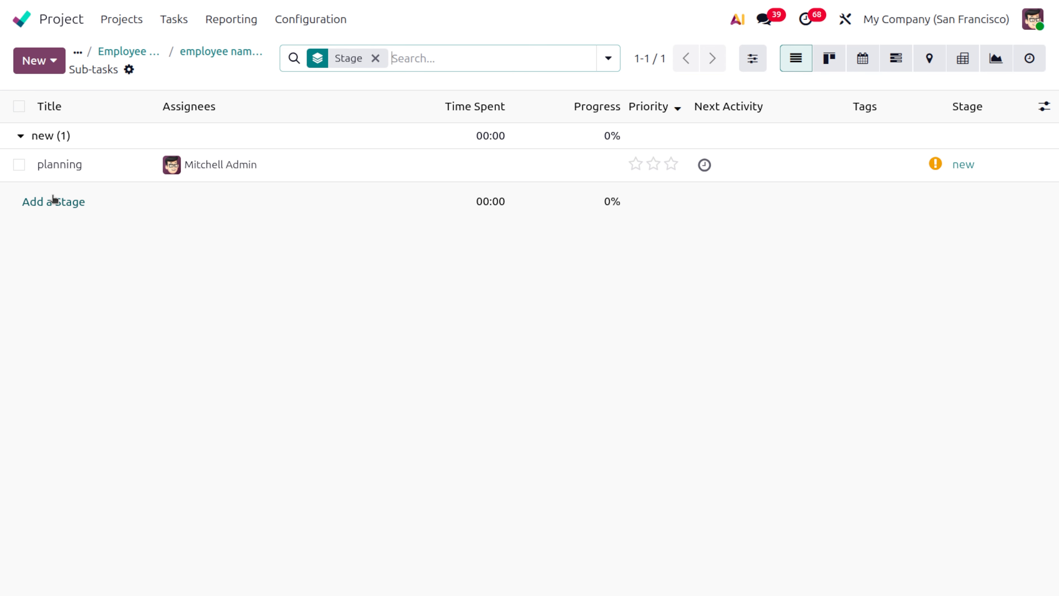
{"action": "left_click", "coordinate": [49, 206]}
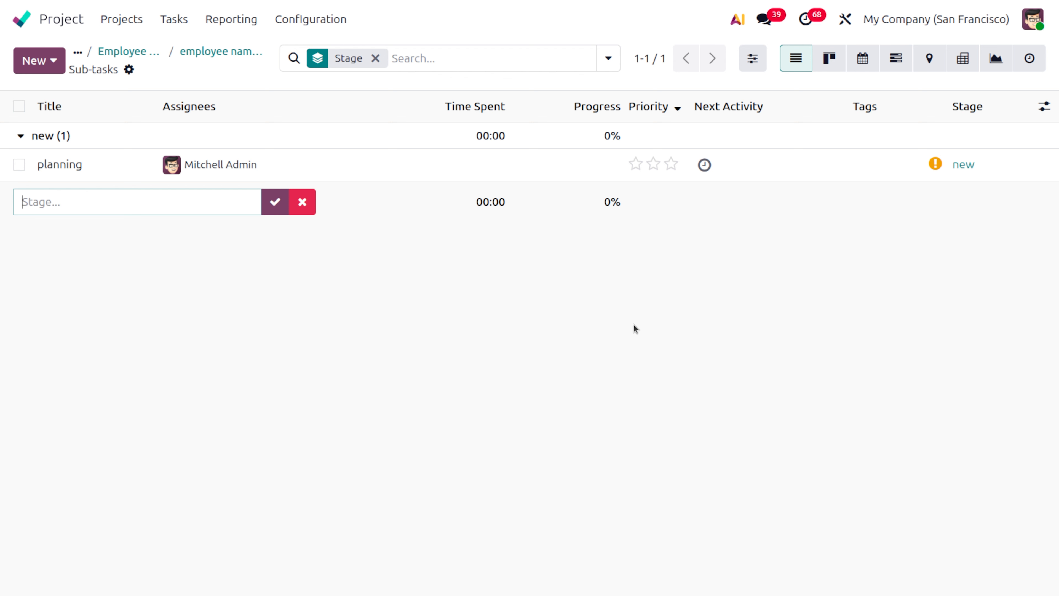
{"action": "type", "text": "in progess"}
{"action": "left_click", "coordinate": [651, 489]}
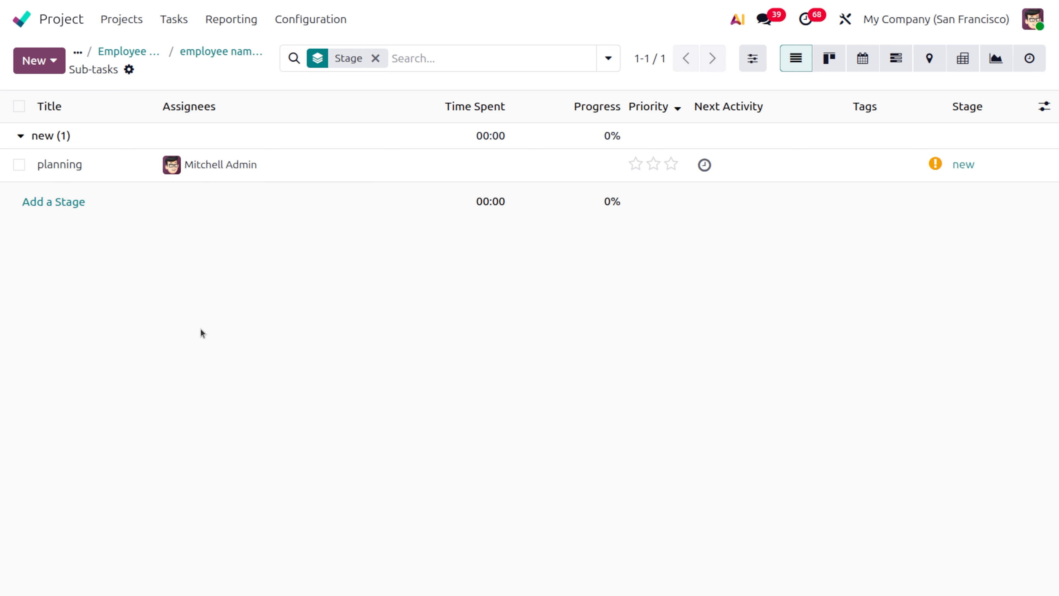
- Add a new stage named "inprogress" to the sub-task list
{"action": "left_click", "coordinate": [50, 201]}
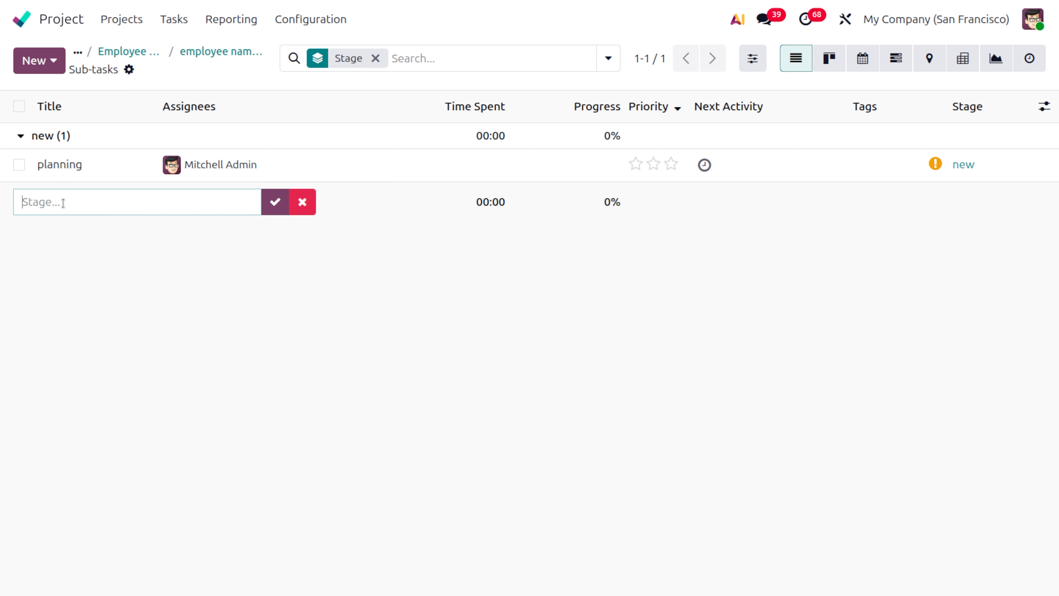
{"action": "type", "text": "inprogress"}
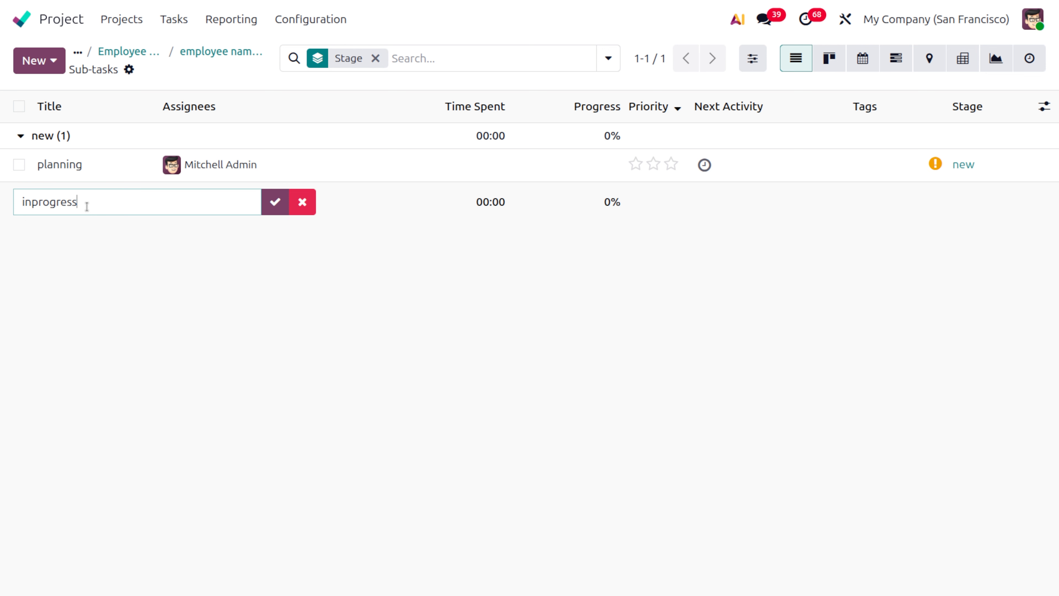
{"action": "left_click", "coordinate": [274, 205]}
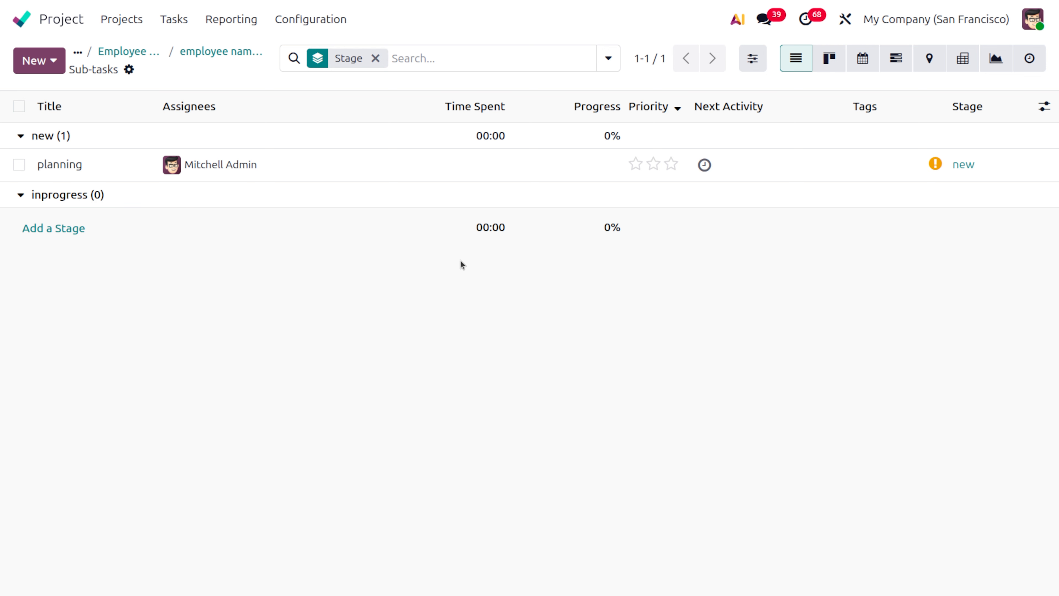
- Return to the Employee onboarding project's tasks and view them as a Gantt chart
{"action": "left_click", "coordinate": [198, 52]}
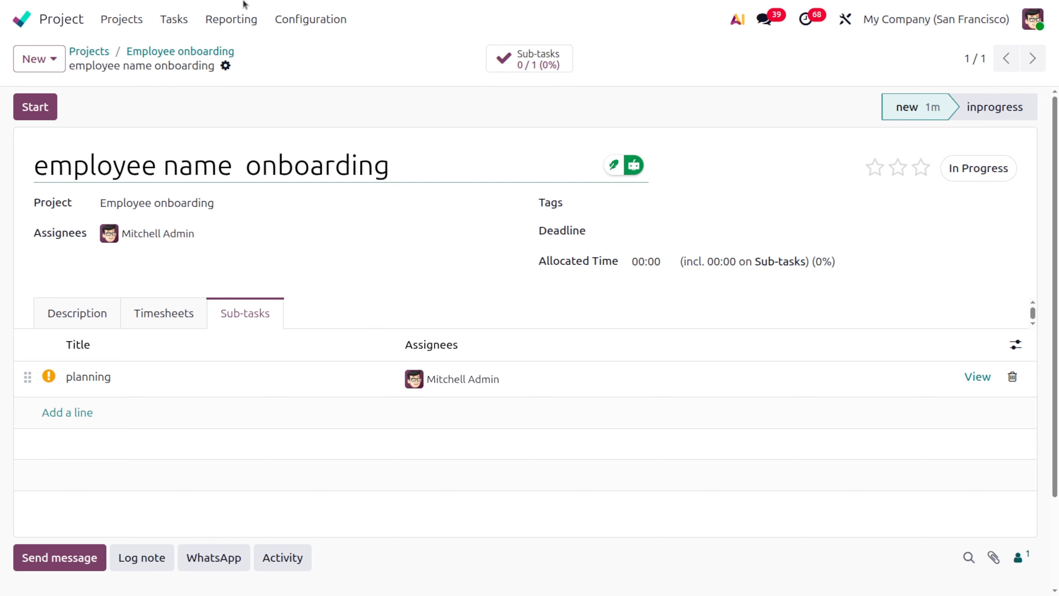
{"action": "left_click", "coordinate": [167, 52]}
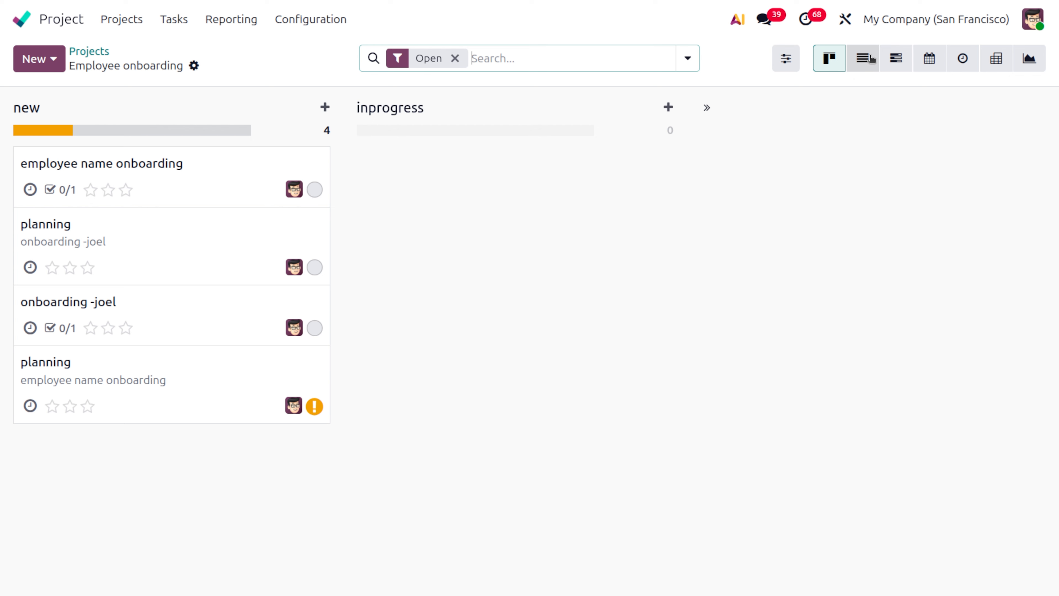
{"action": "left_click", "coordinate": [896, 68]}
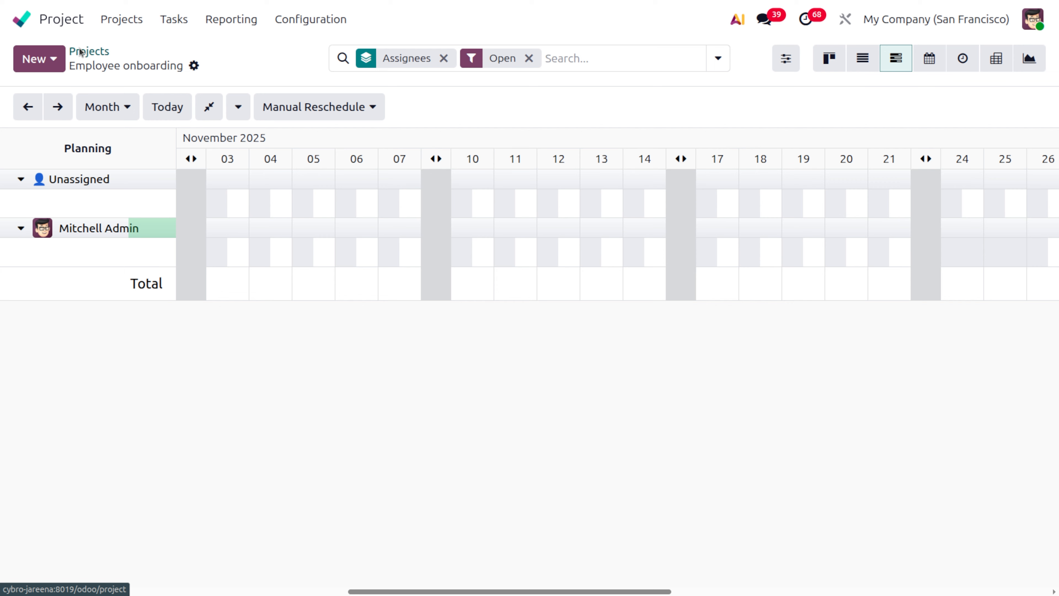
- Go back to the project overview and look through the projects in list and kanban views
{"action": "left_click", "coordinate": [88, 51]}
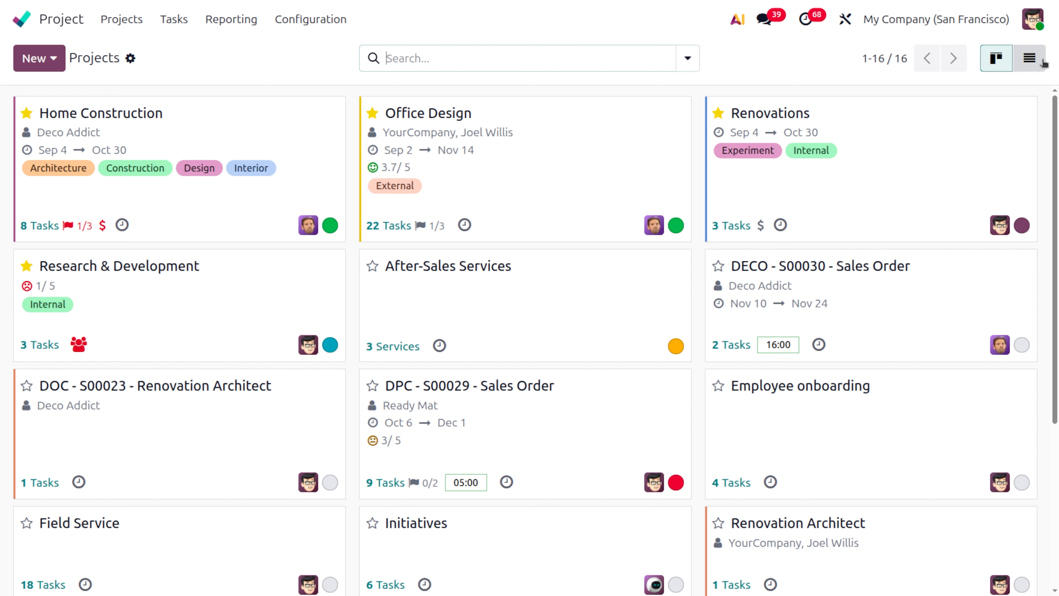
{"action": "left_click", "coordinate": [1029, 59]}
{"action": "left_click", "coordinate": [996, 59]}
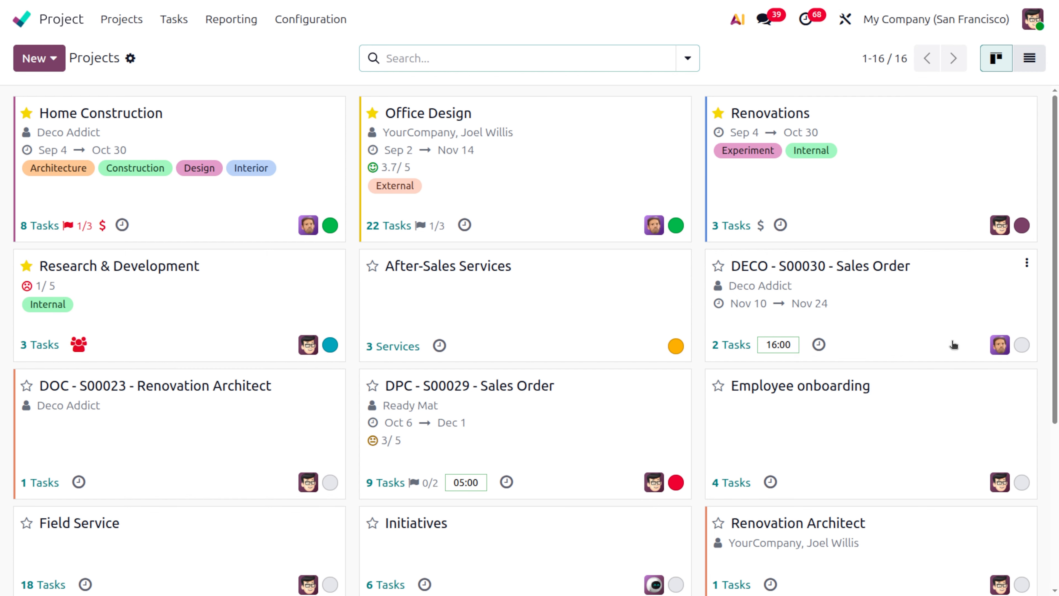
{"action": "scroll", "coordinate": [954, 345], "scroll_direction": "down", "scroll_amount": 5}
{"action": "scroll", "coordinate": [954, 345], "scroll_direction": "up", "scroll_amount": 5}
- View the Home Construction project's tasks in the calendar, open a blank new task for November 19 and dismiss it
{"action": "left_click", "coordinate": [154, 124]}
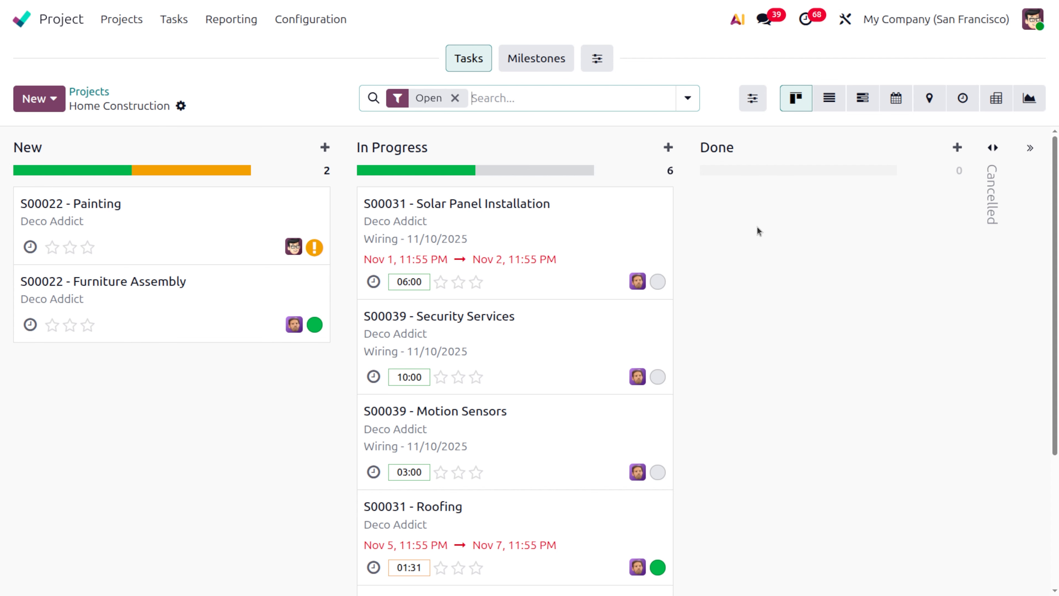
{"action": "left_click", "coordinate": [897, 99]}
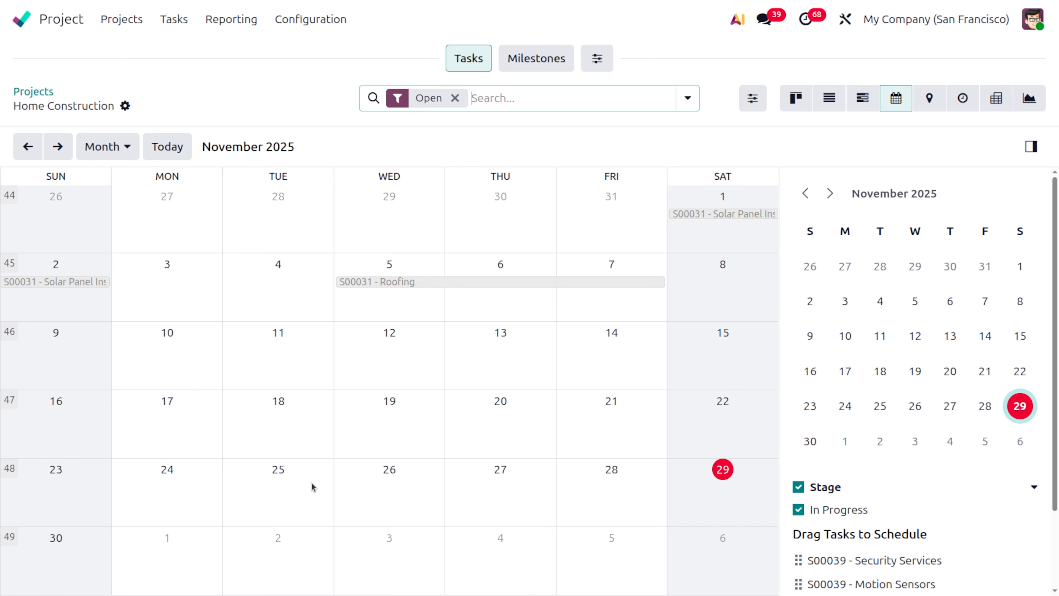
{"action": "left_click", "coordinate": [370, 425]}
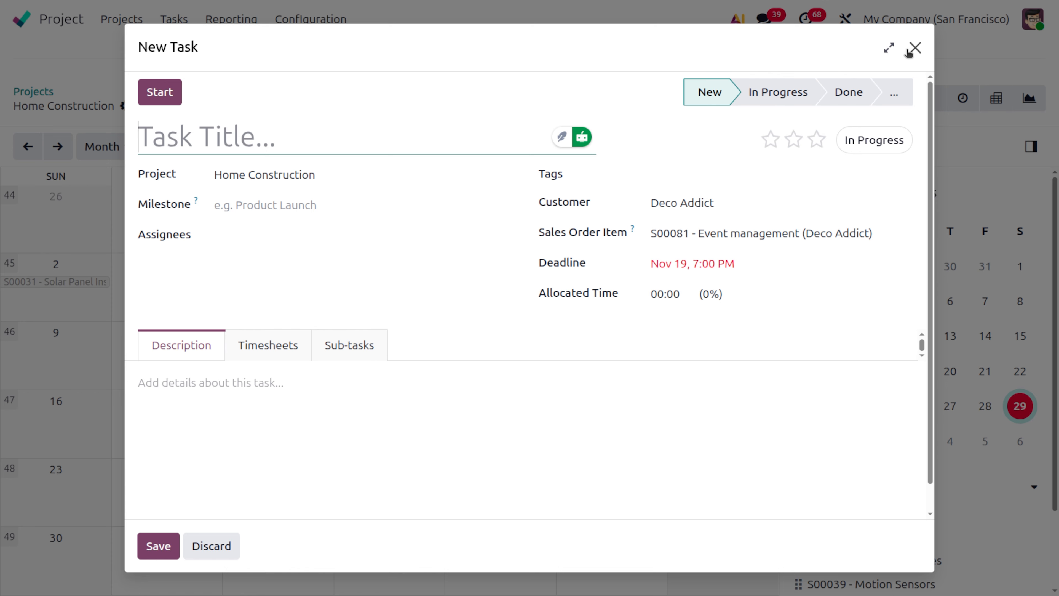
{"action": "left_click", "coordinate": [913, 47]}
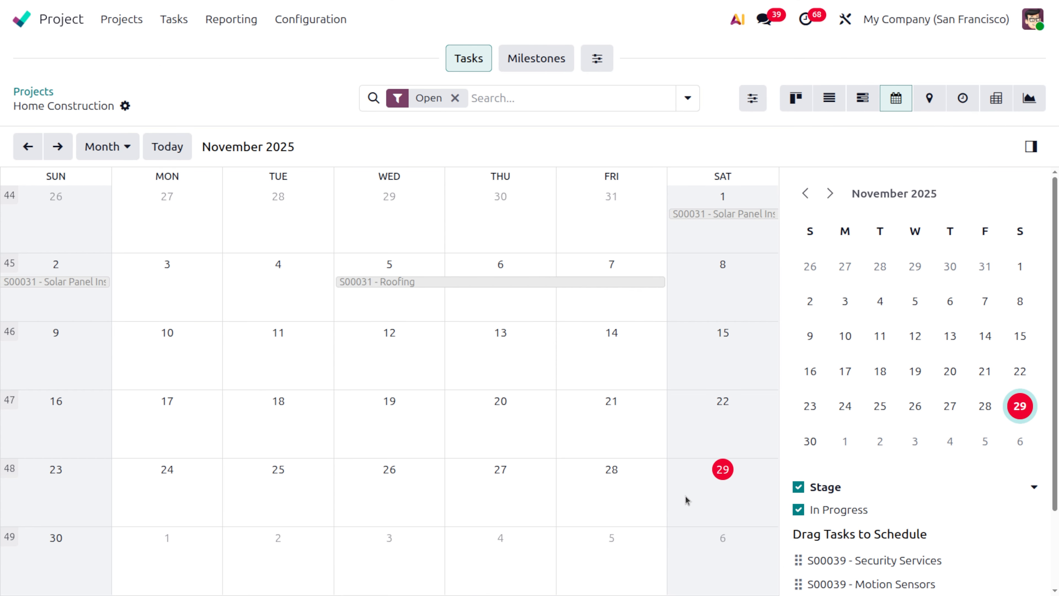
- Add Timesheets to the Home Construction project's top menu and open the project's timesheets
{"action": "left_click", "coordinate": [599, 61]}
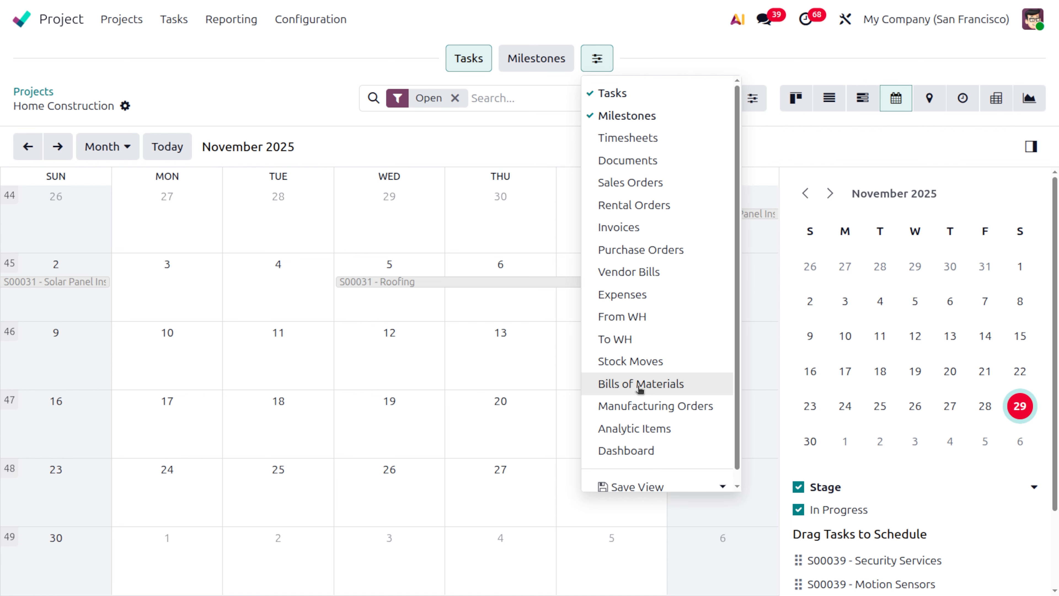
{"action": "scroll", "coordinate": [640, 388], "scroll_direction": "down", "scroll_amount": 1}
{"action": "scroll", "coordinate": [640, 390], "scroll_direction": "up", "scroll_amount": 1}
{"action": "left_click", "coordinate": [623, 139]}
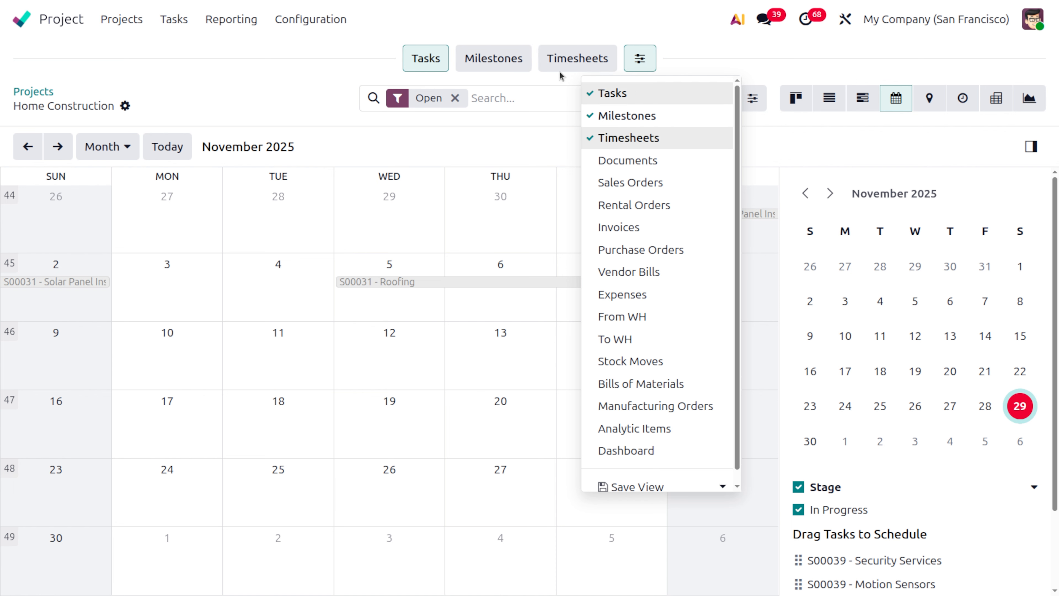
{"action": "left_click", "coordinate": [560, 56]}
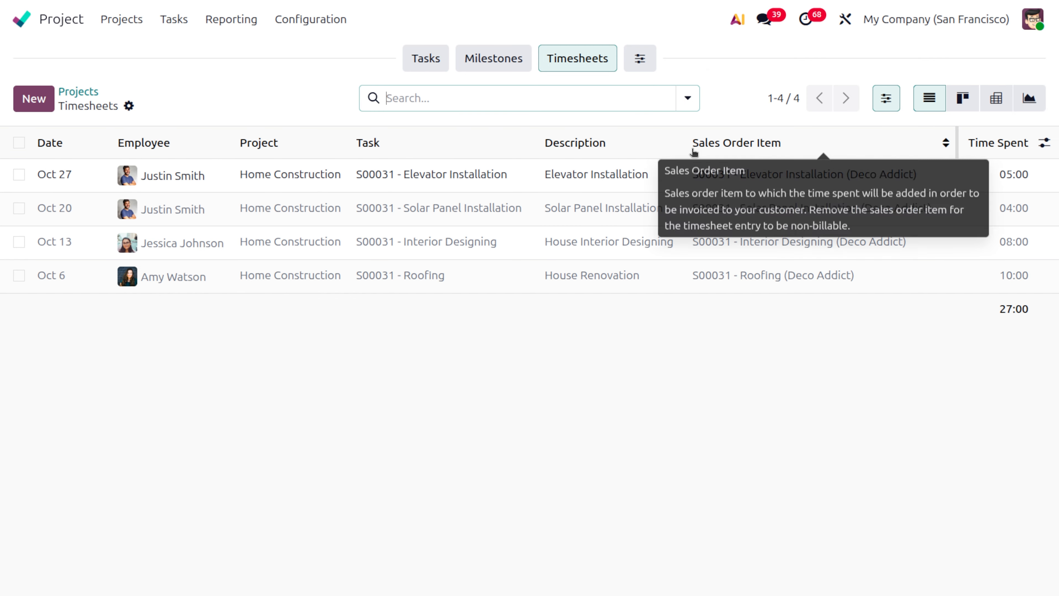
- Reopen the Home Construction task calendar, open blank new tasks for November 28 and November 27 and dismiss each
{"action": "left_click", "coordinate": [79, 93]}
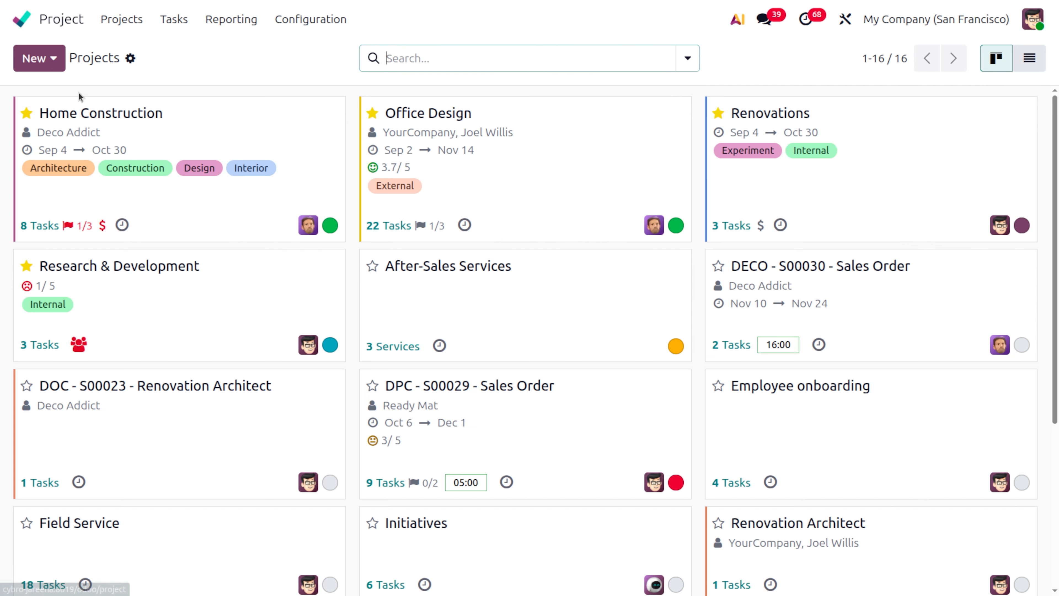
{"action": "left_click", "coordinate": [216, 137]}
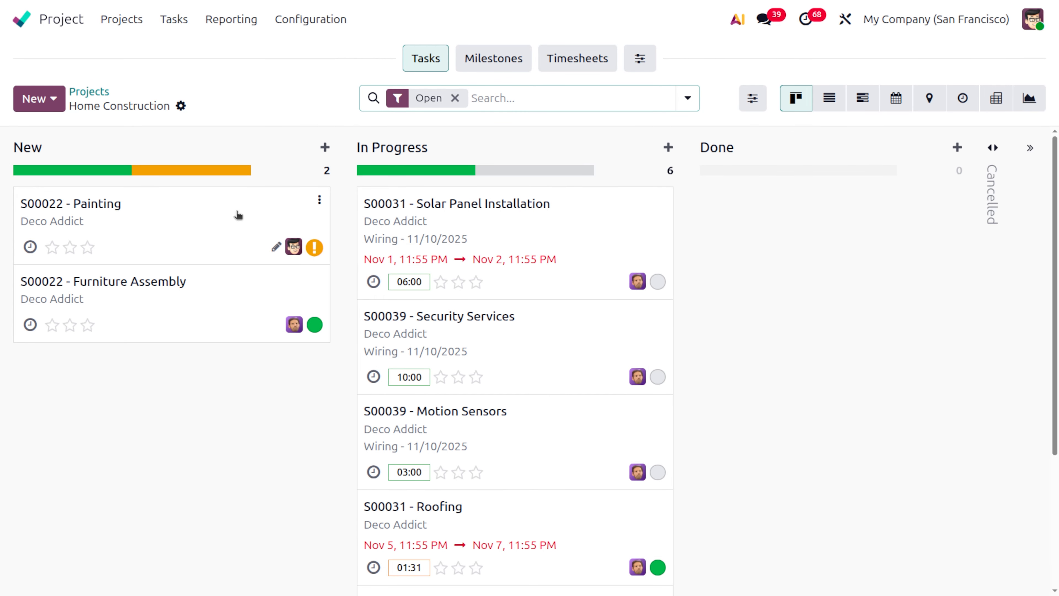
{"action": "left_click", "coordinate": [894, 102]}
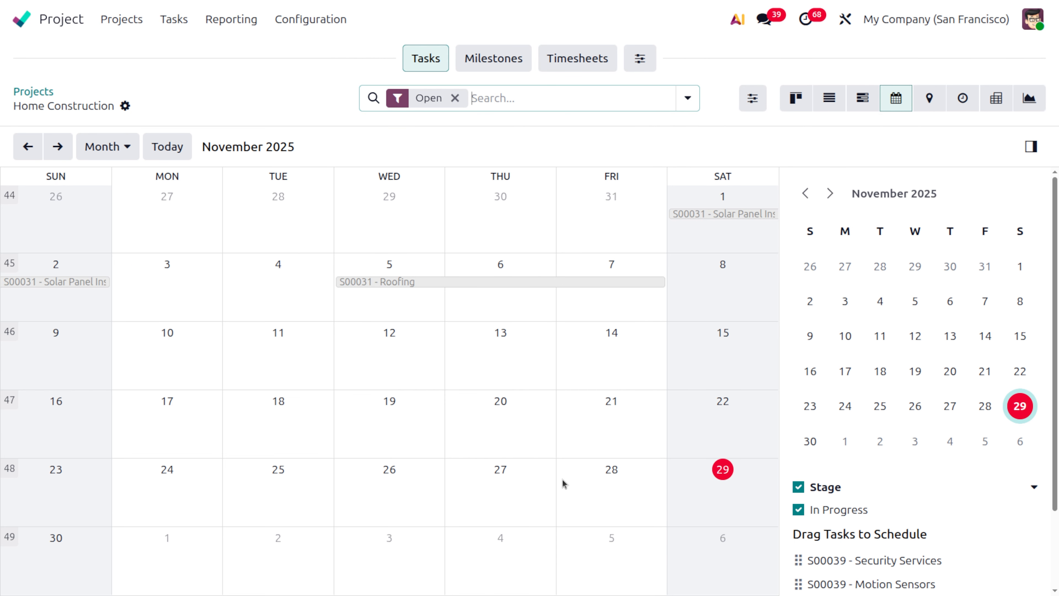
{"action": "left_click", "coordinate": [607, 480]}
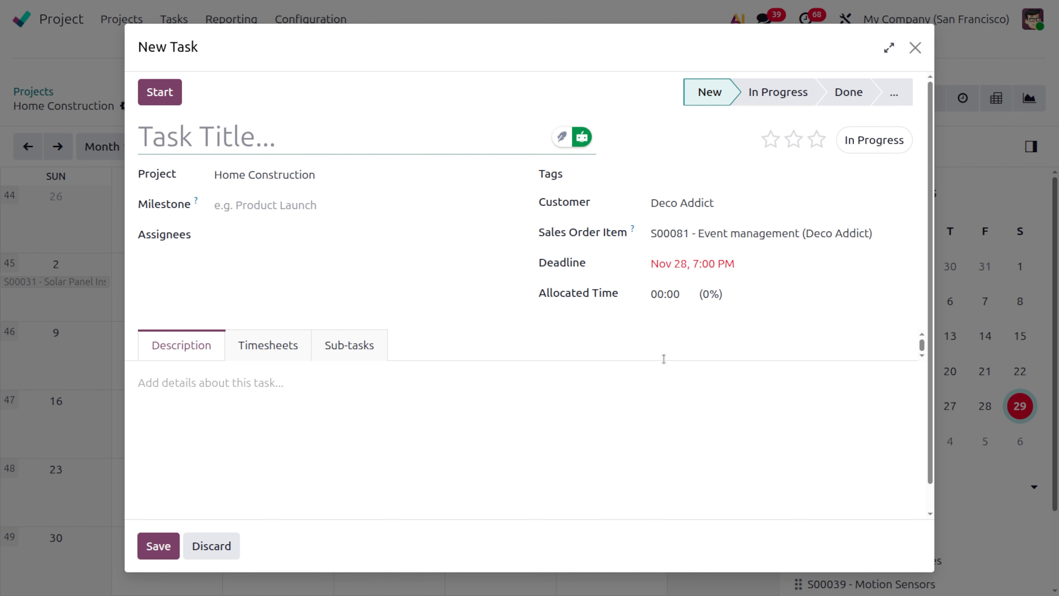
{"action": "left_click", "coordinate": [914, 48]}
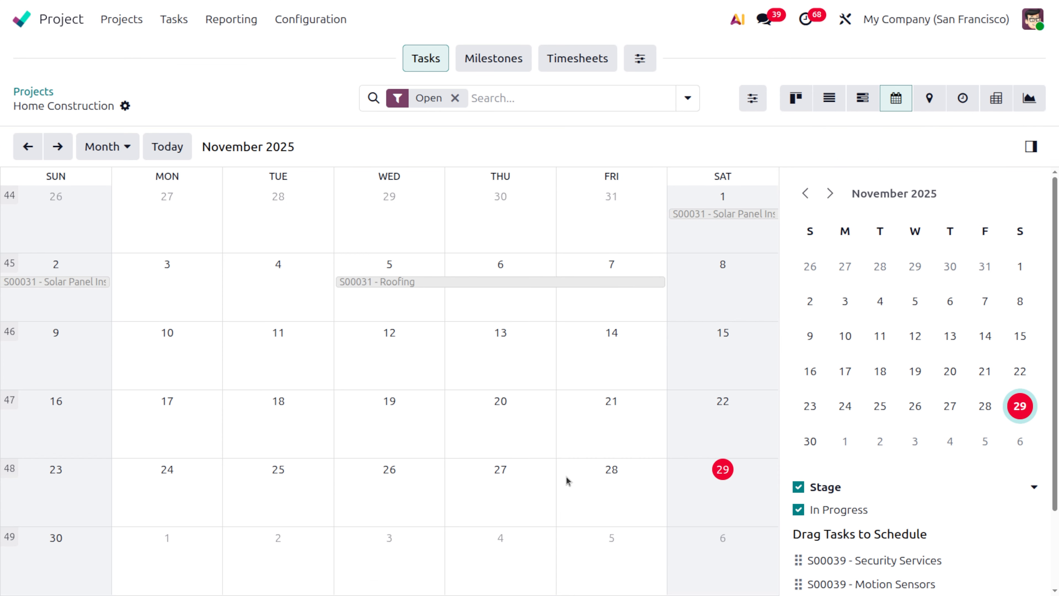
{"action": "left_click", "coordinate": [555, 479]}
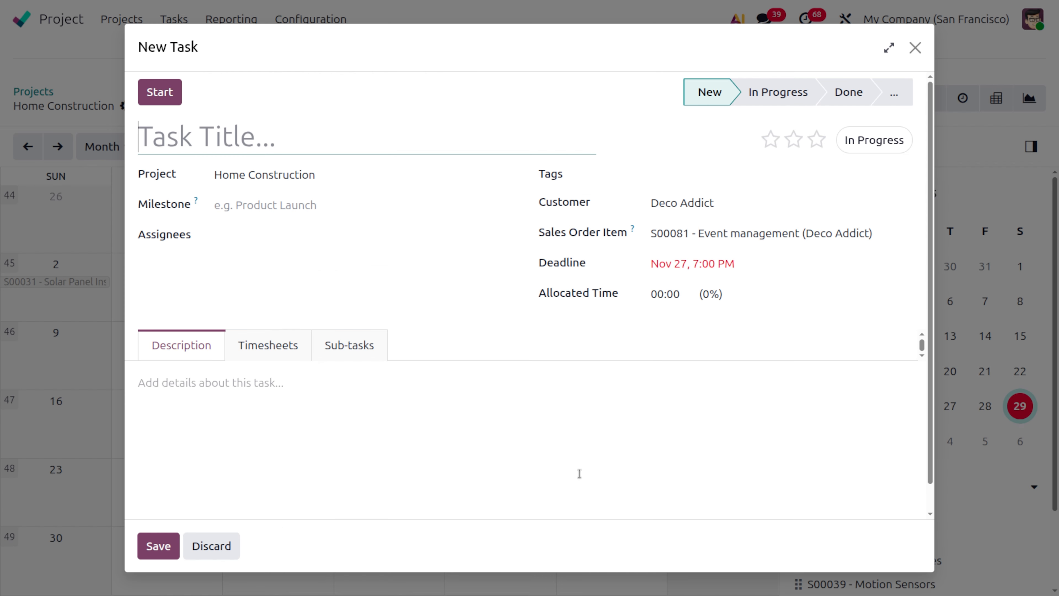
{"action": "left_click", "coordinate": [914, 49]}
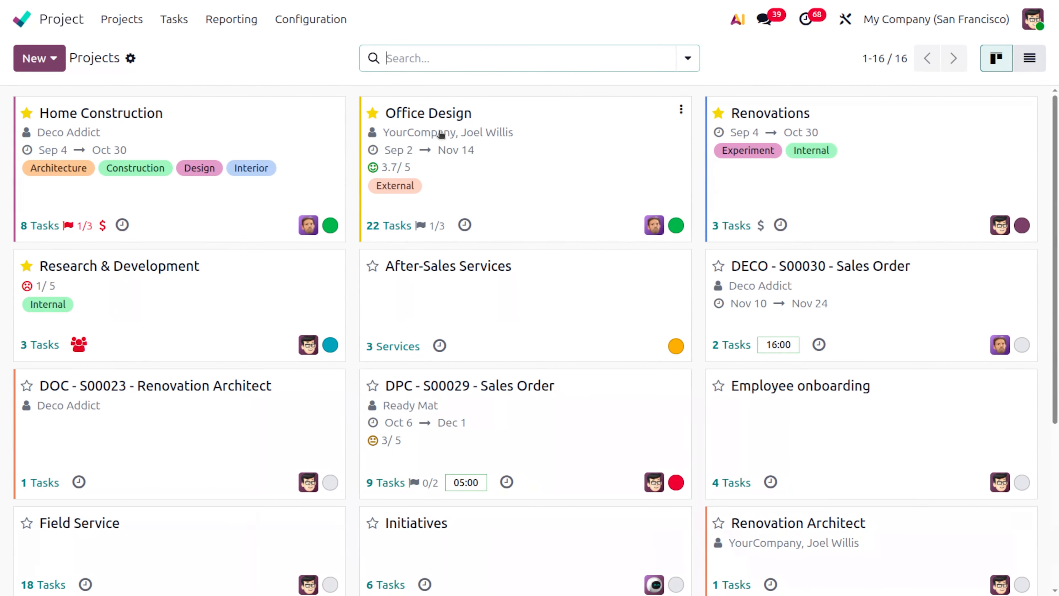
- Leave the Project app and open the To-do app by searching the home menu for "t"
{"action": "left_click", "coordinate": [30, 15]}
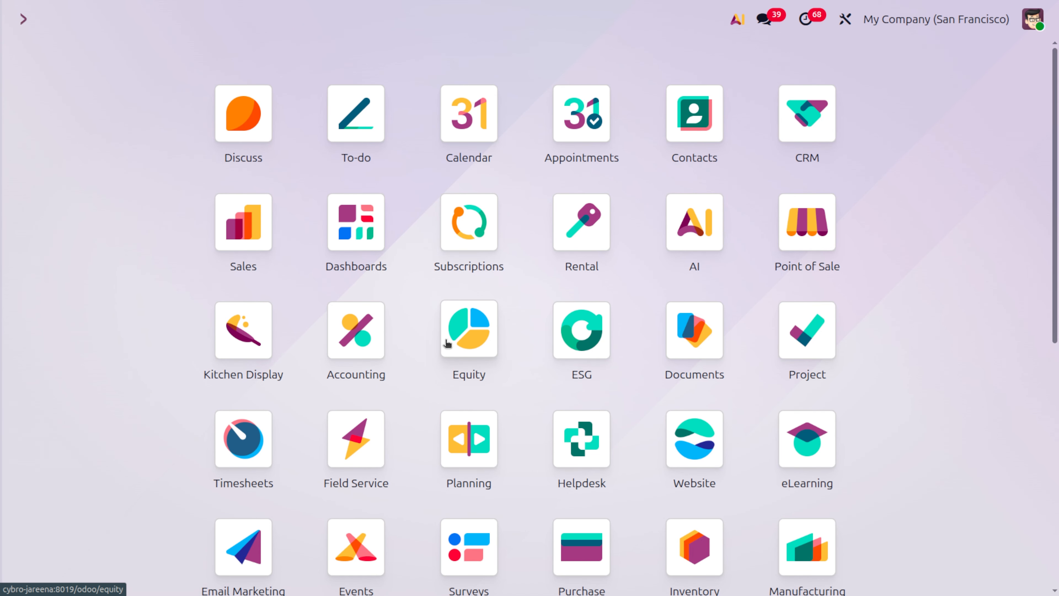
{"action": "type", "text": "t"}
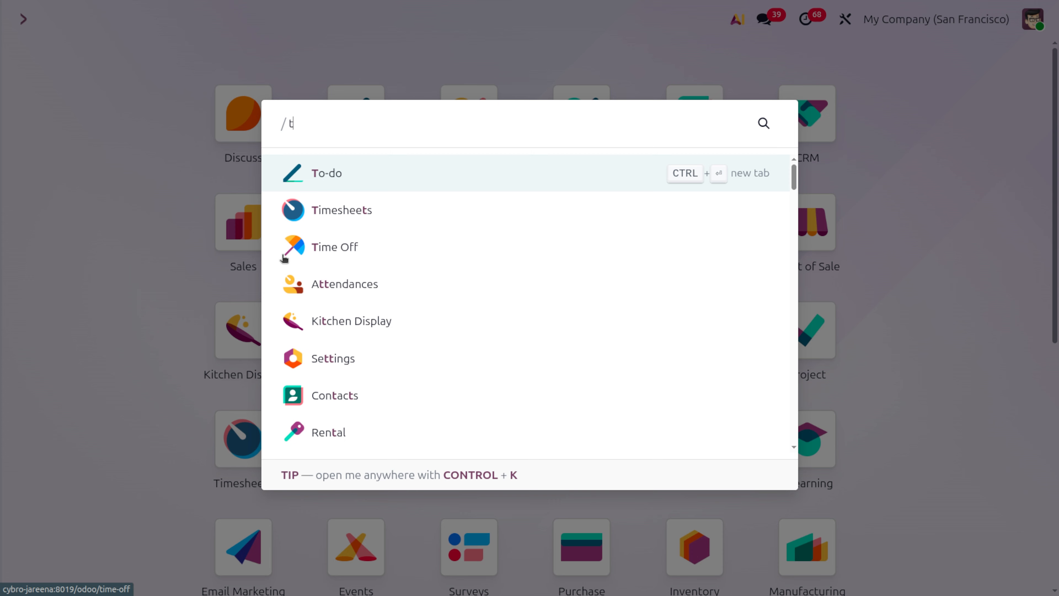
{"action": "key", "text": "Return"}
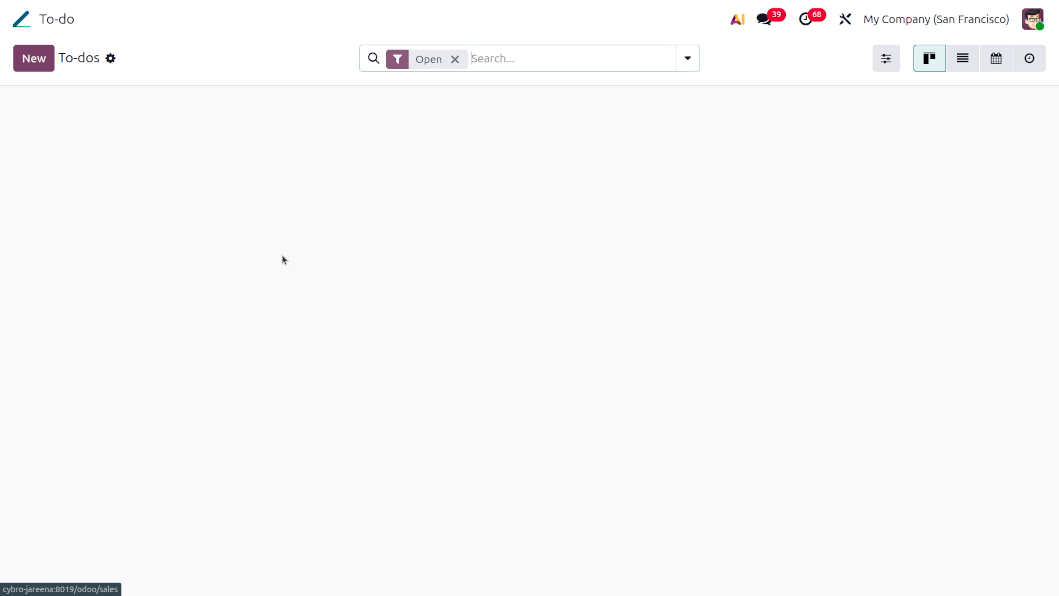
- Switch from To-do to the Timesheets app by searching the home menu for "tim" and show My Timesheets as a calendar
{"action": "left_click", "coordinate": [22, 19]}
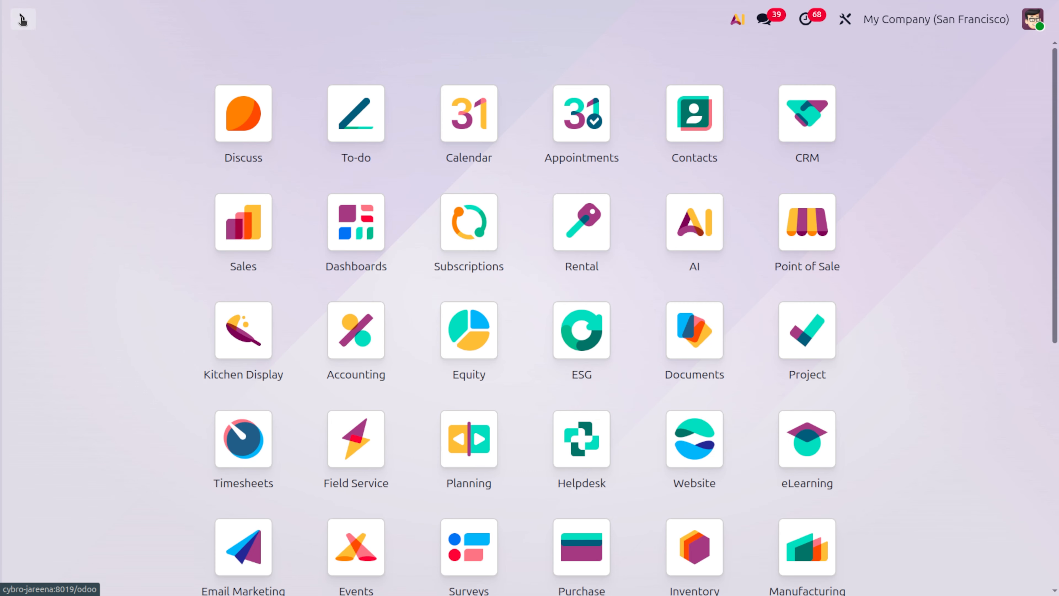
{"action": "type", "text": "tim"}
{"action": "key", "text": "Return"}
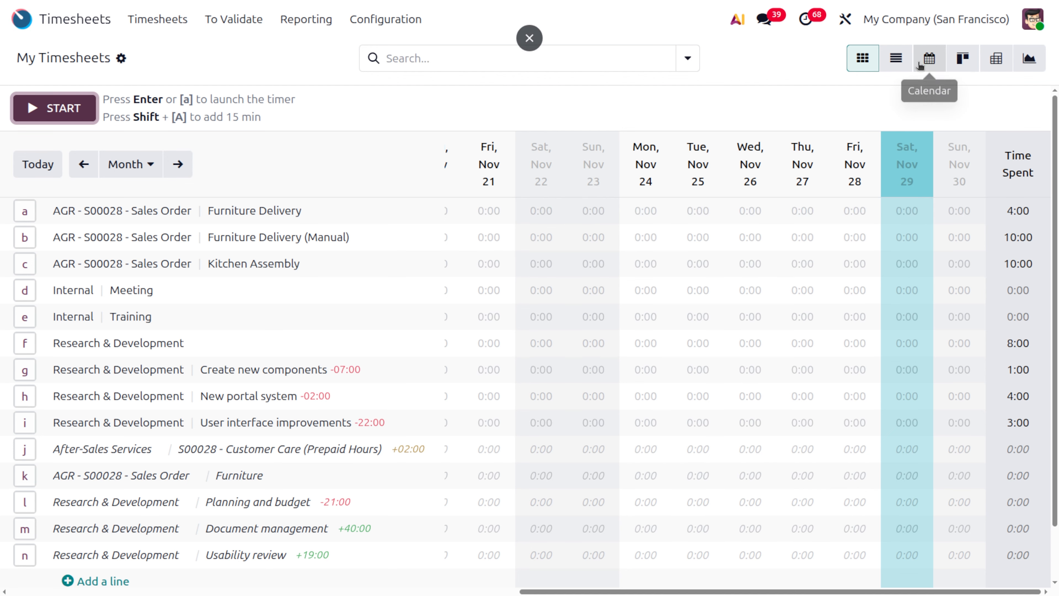
{"action": "left_click", "coordinate": [920, 67]}
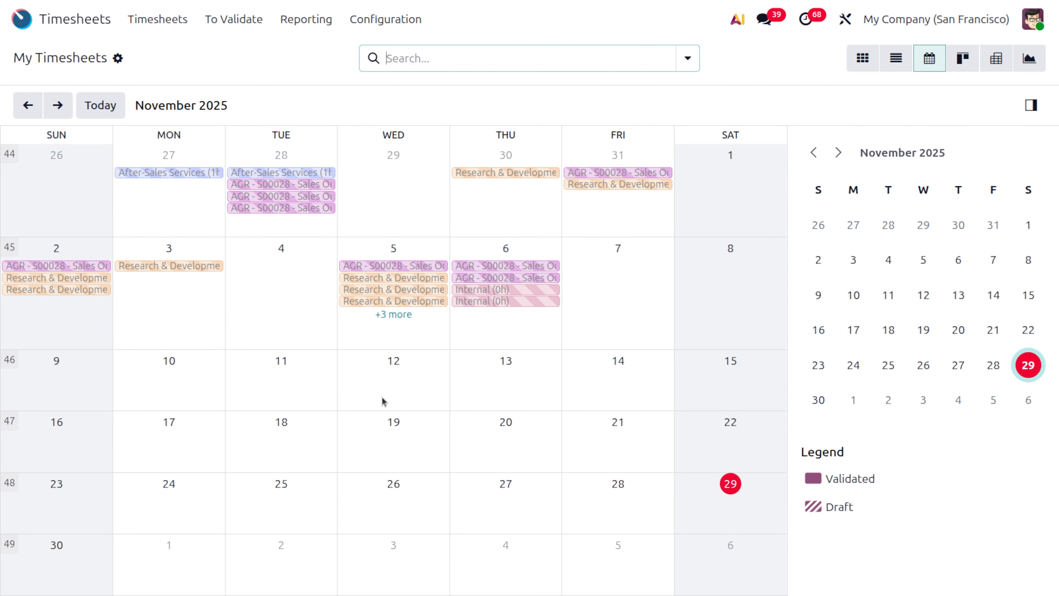
- Select November 10 through 14 in the calendar and add Research & Development timesheets for the Planning and budget task with 3 hours per day
{"action": "left_click", "coordinate": [170, 374]}
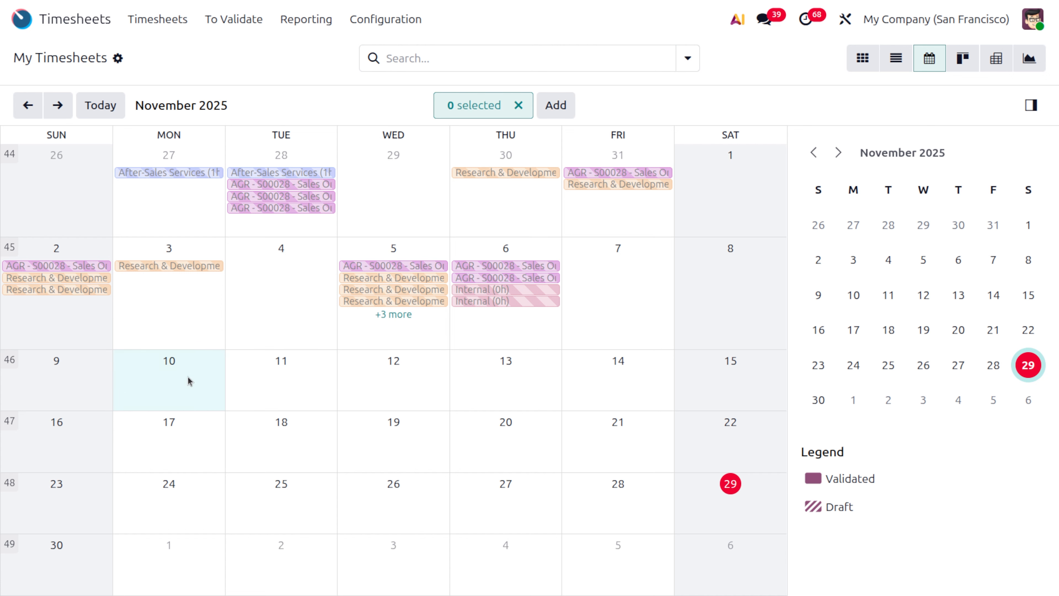
{"action": "left_click", "coordinate": [291, 364]}
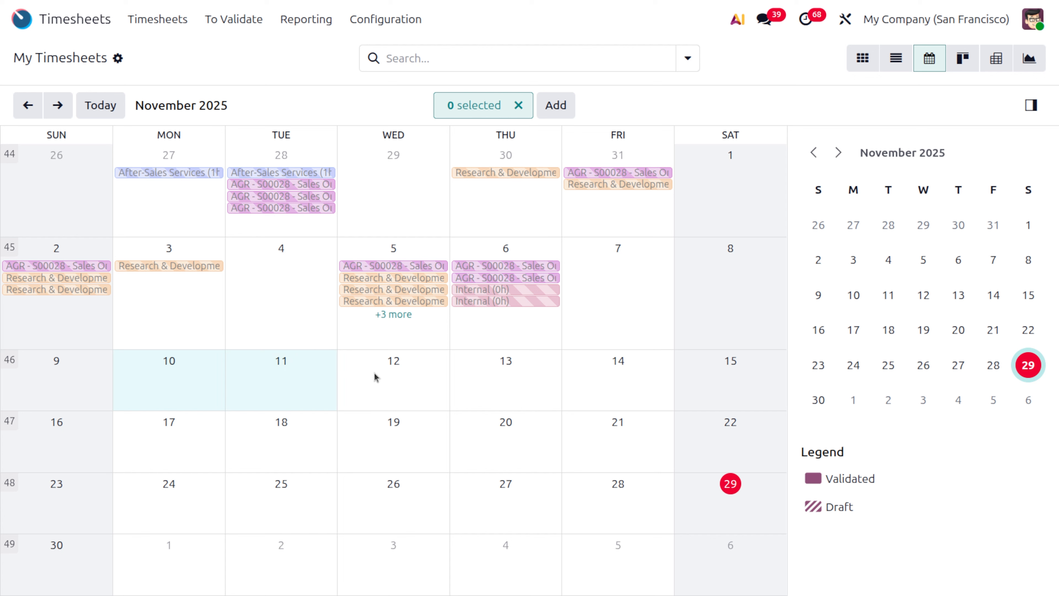
{"action": "left_click", "coordinate": [388, 379]}
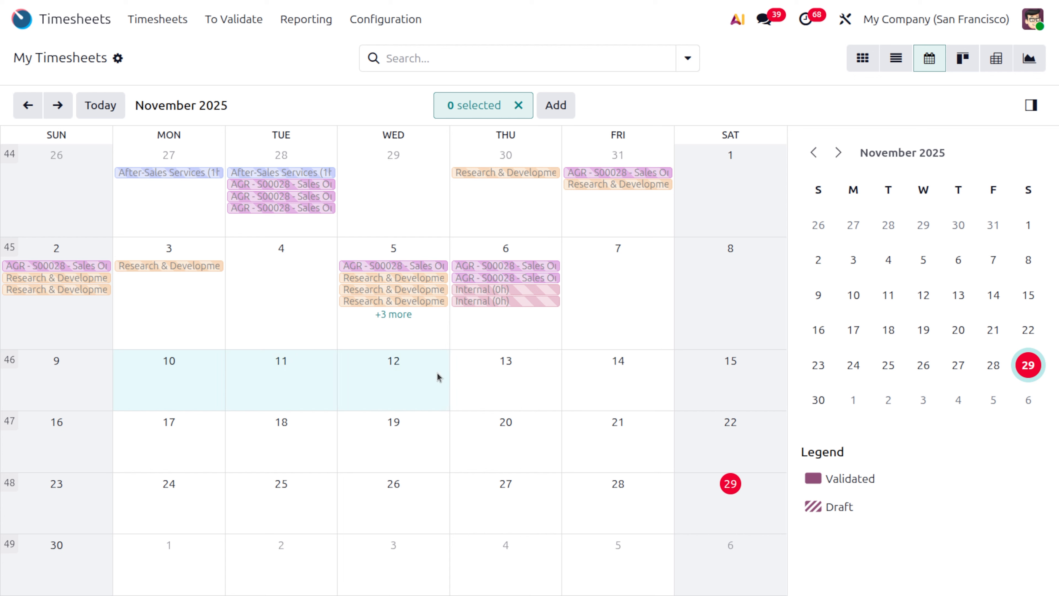
{"action": "left_click", "coordinate": [506, 376]}
{"action": "left_click", "coordinate": [619, 358]}
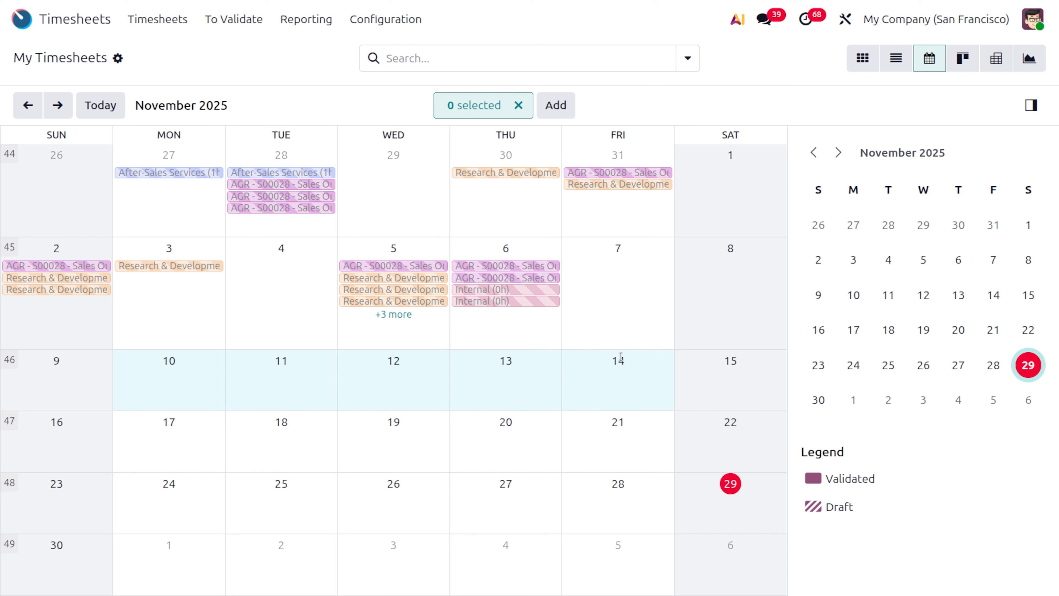
{"action": "left_click", "coordinate": [559, 106]}
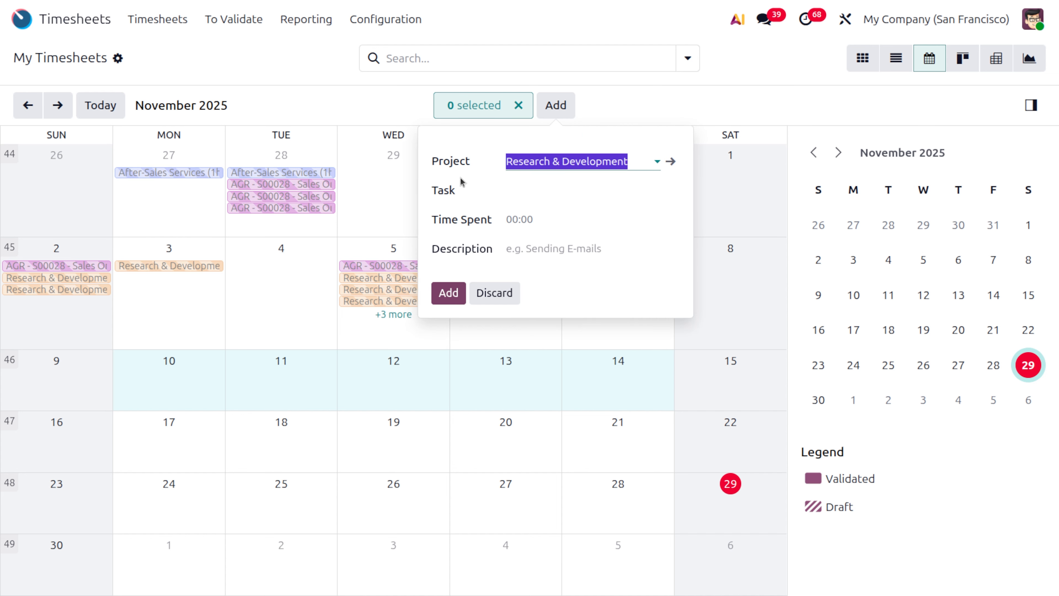
{"action": "left_click", "coordinate": [615, 160]}
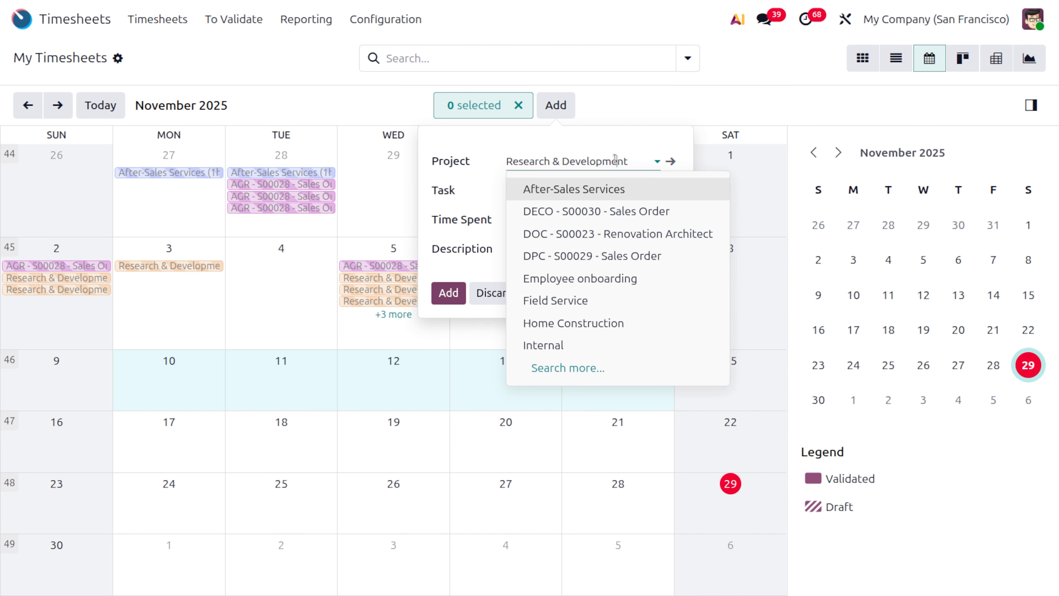
{"action": "left_click", "coordinate": [615, 160]}
{"action": "left_click", "coordinate": [563, 183]}
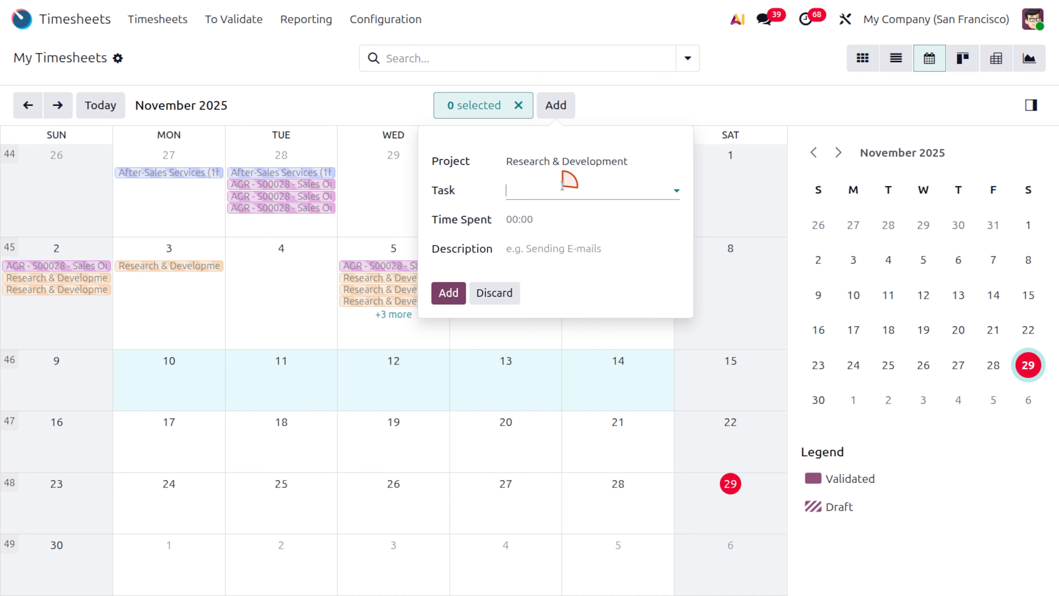
{"action": "left_click", "coordinate": [582, 218]}
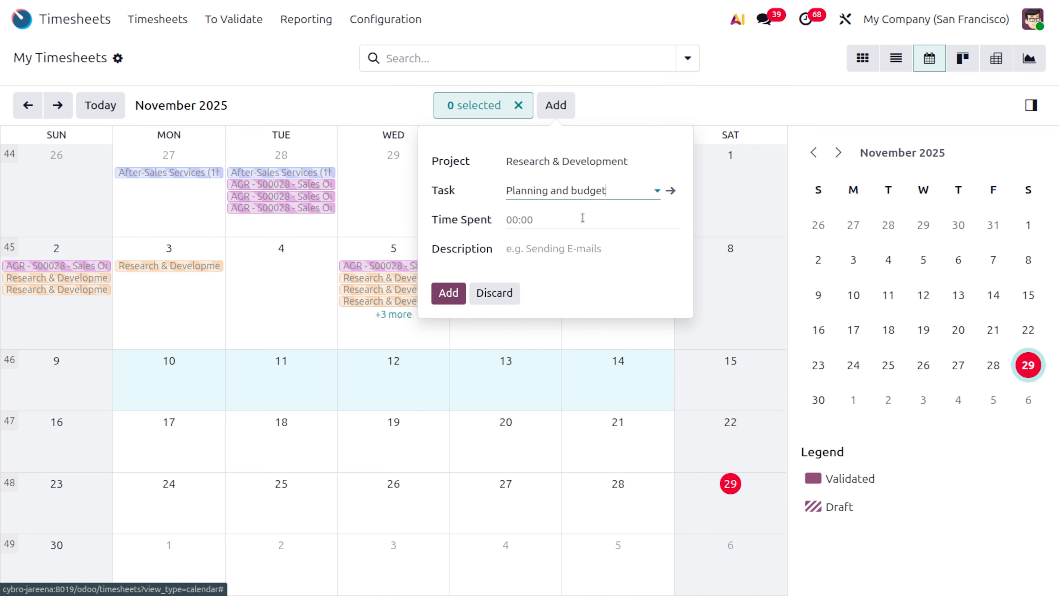
{"action": "left_click", "coordinate": [538, 220]}
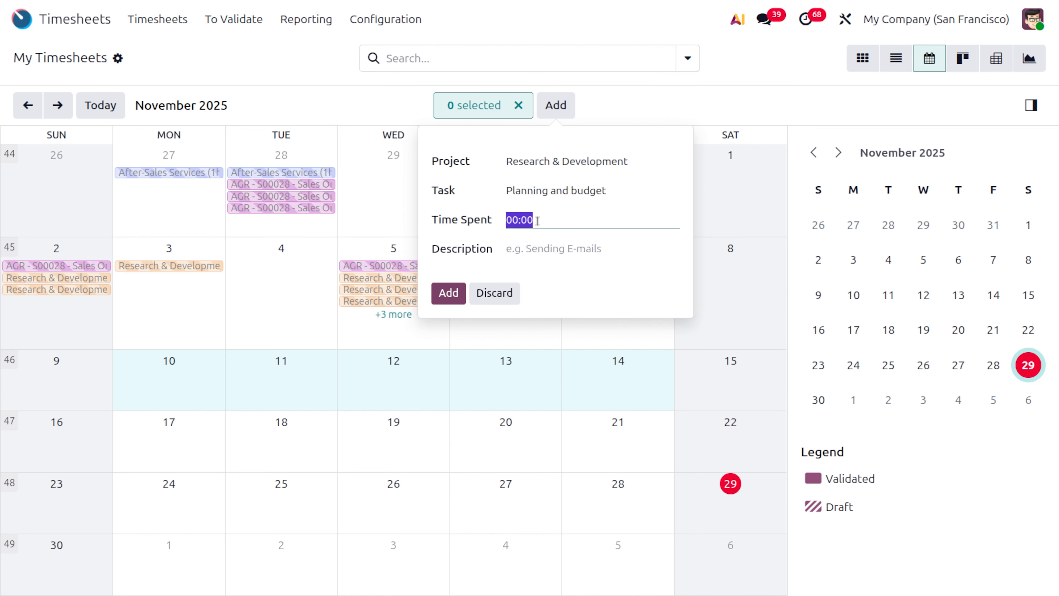
{"action": "type", "text": "35"}
{"action": "left_click", "coordinate": [448, 293]}
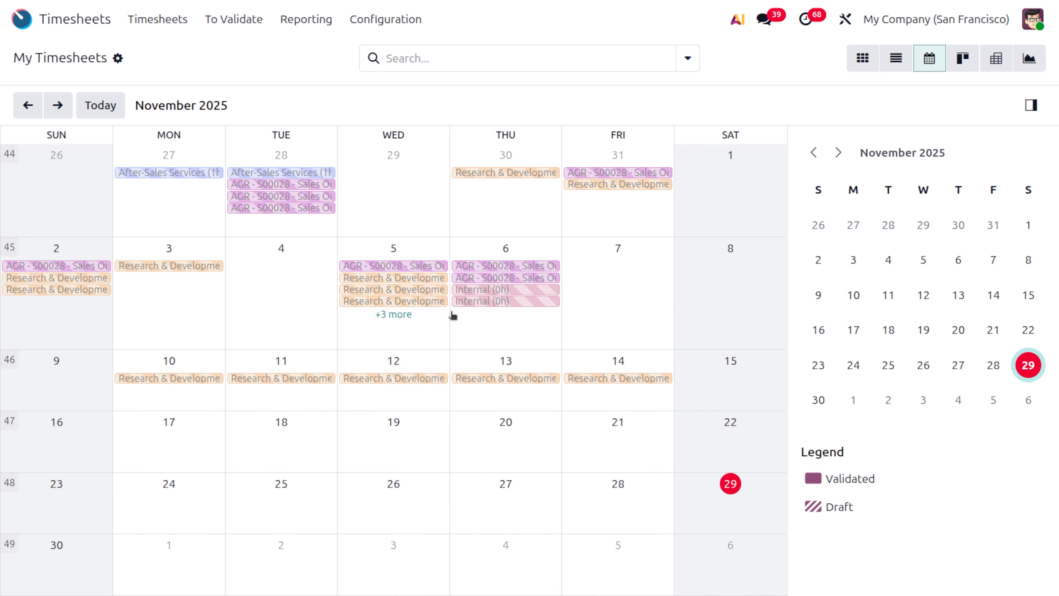